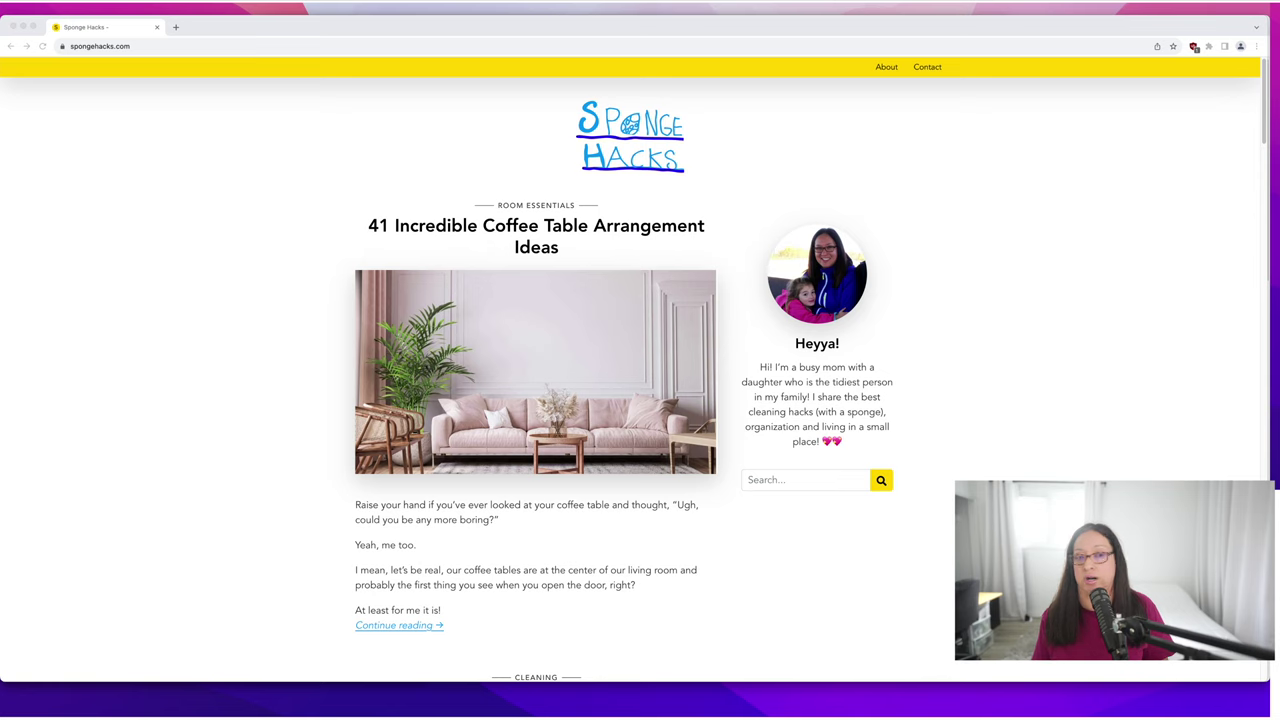
# Scroll the Sponge Hacks homepage and open the '21 Clever Small Laundry Closet Ideas' post.
pyautogui.scroll(-3, 633, 369)
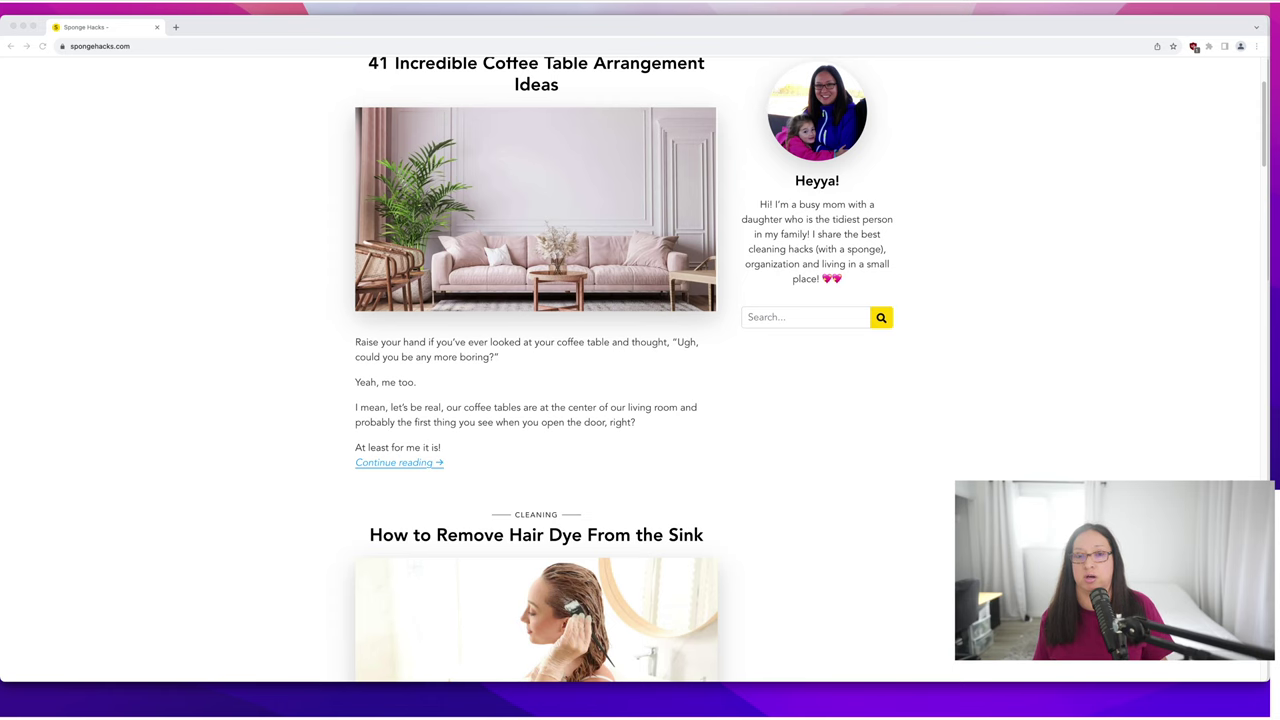
pyautogui.scroll(-1, 633, 369)
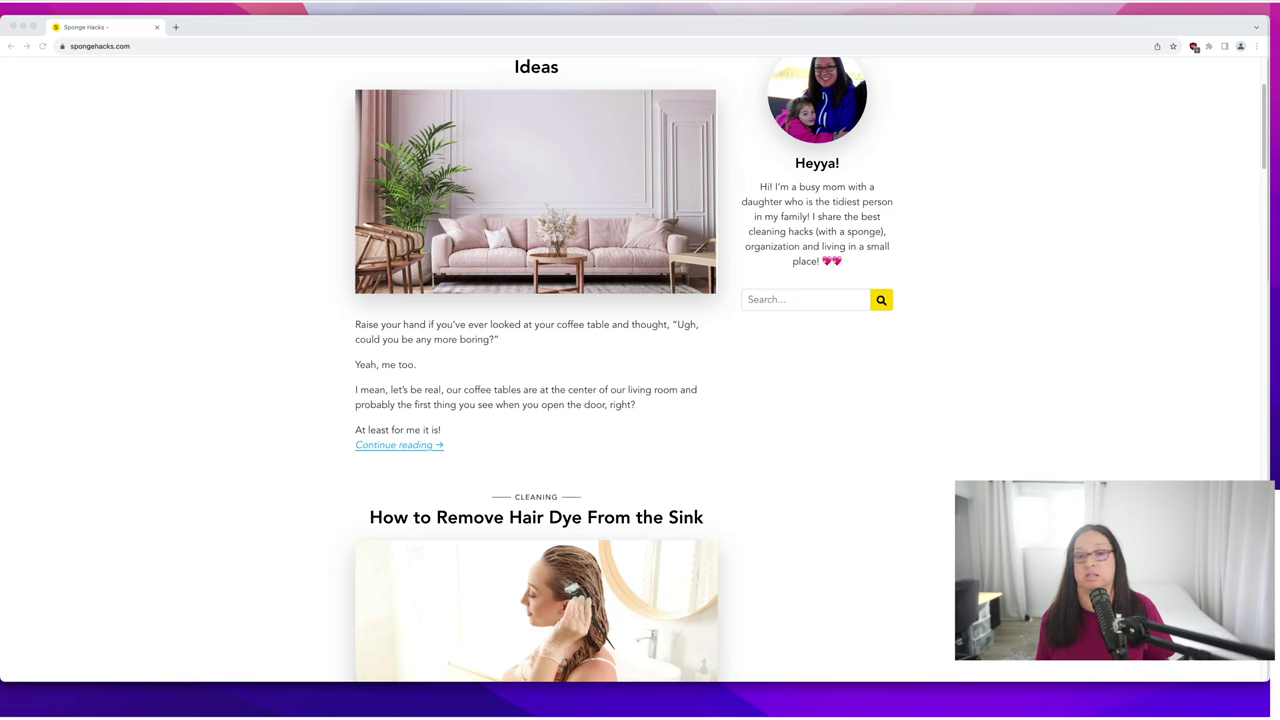
pyautogui.scroll(3, 633, 369)
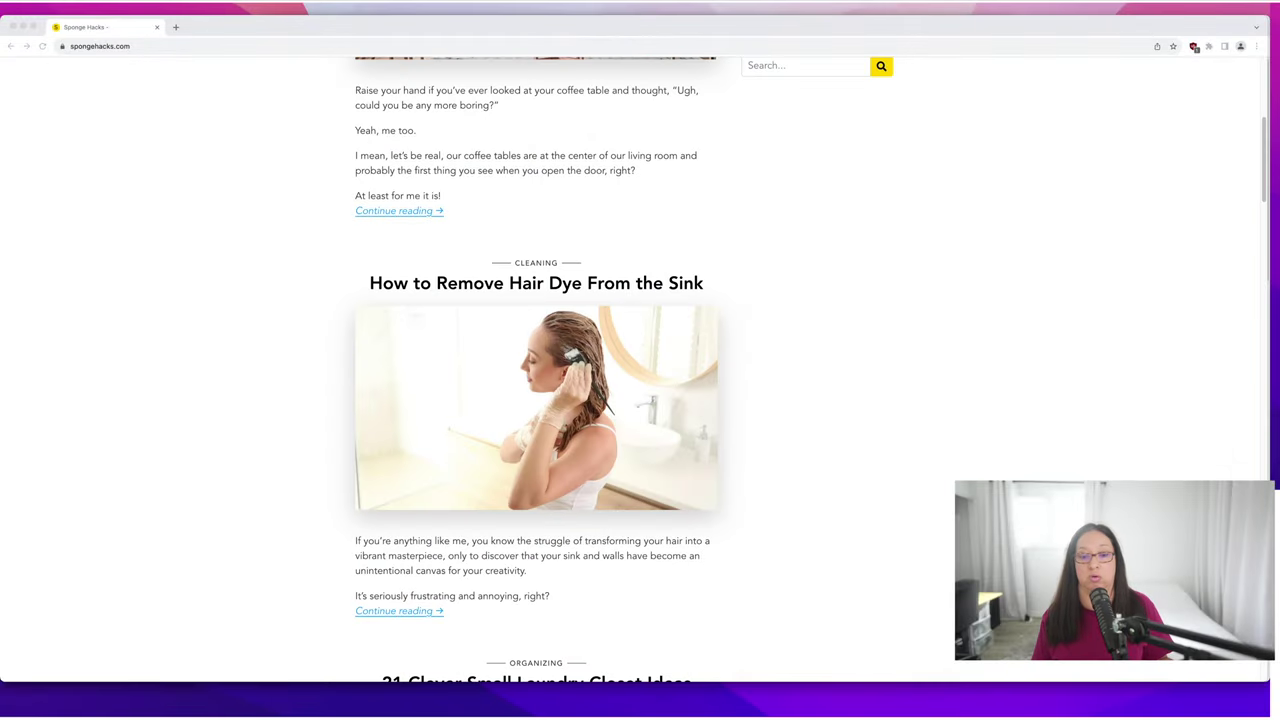
pyautogui.click(562, 378)
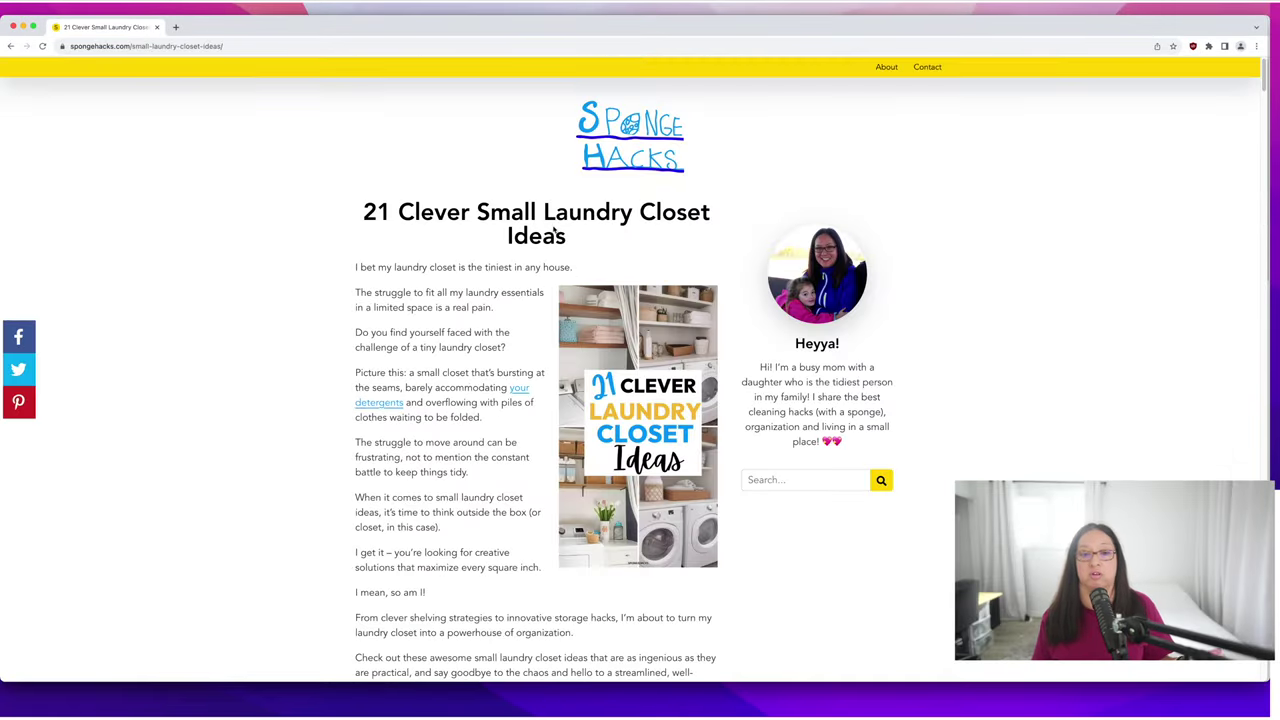
pyautogui.scroll(-6, 477, 321)
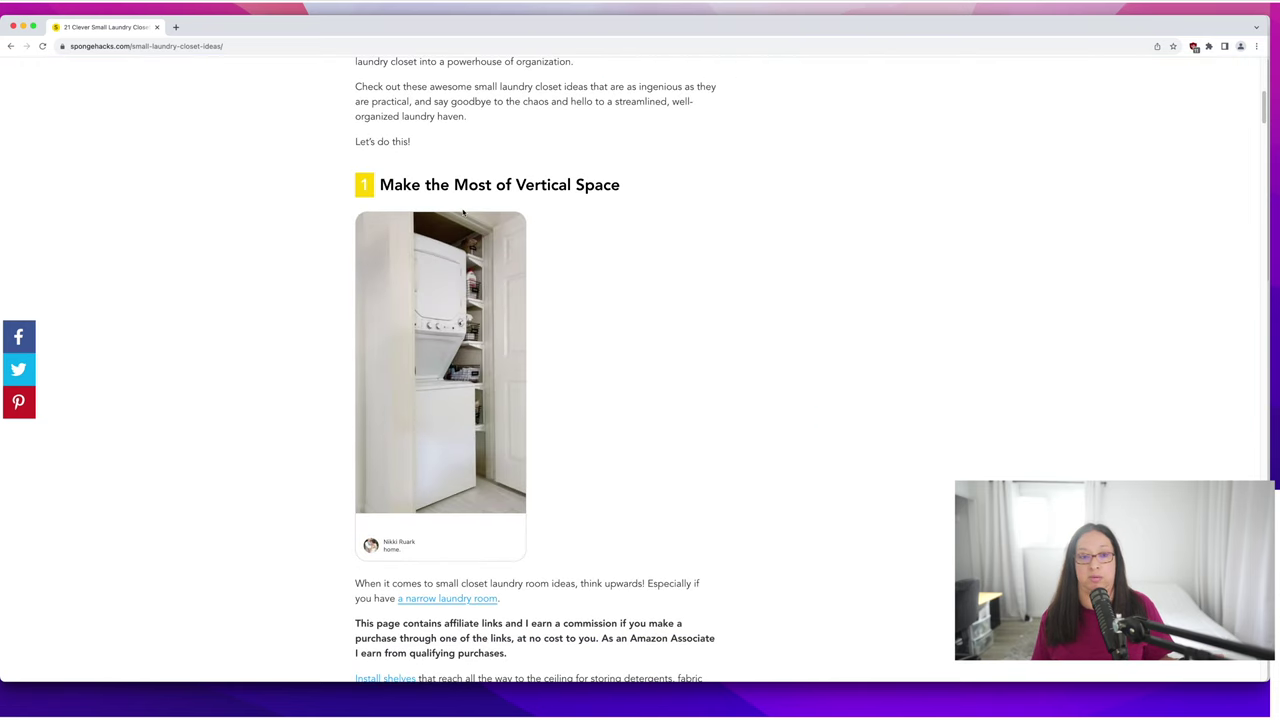
pyautogui.scroll(-1, 579, 247)
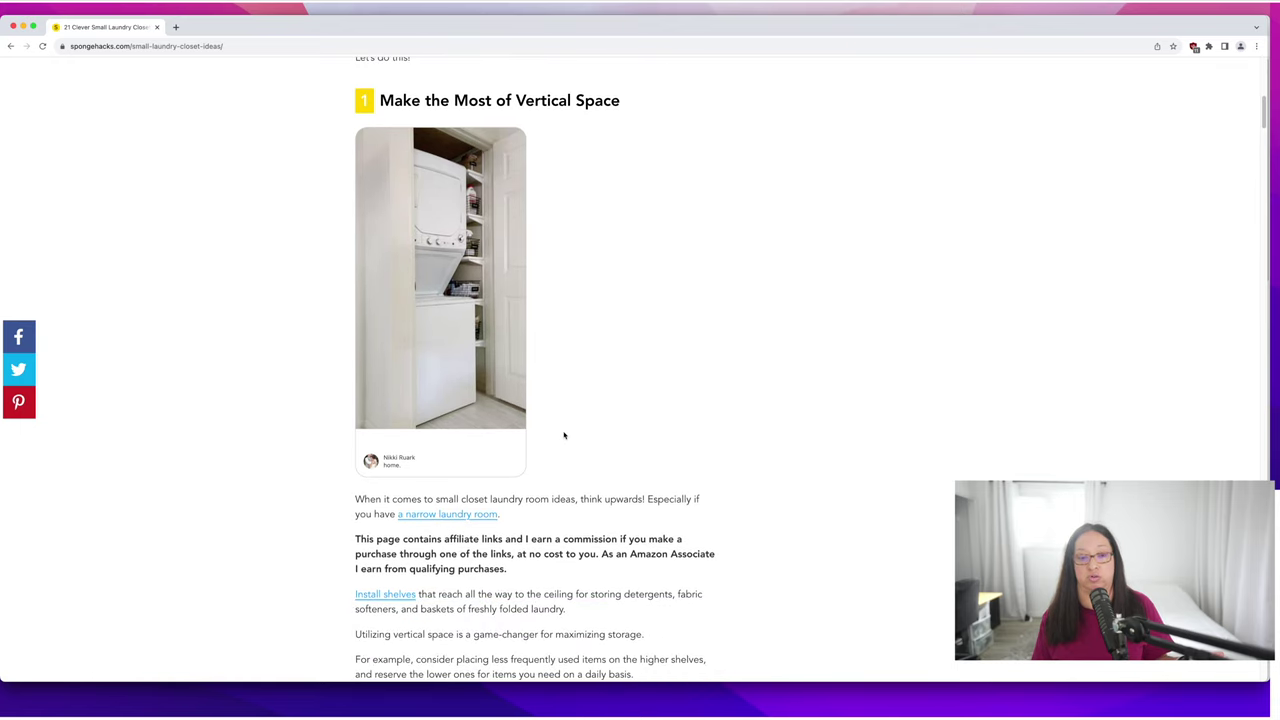
pyautogui.scroll(-2, 557, 474)
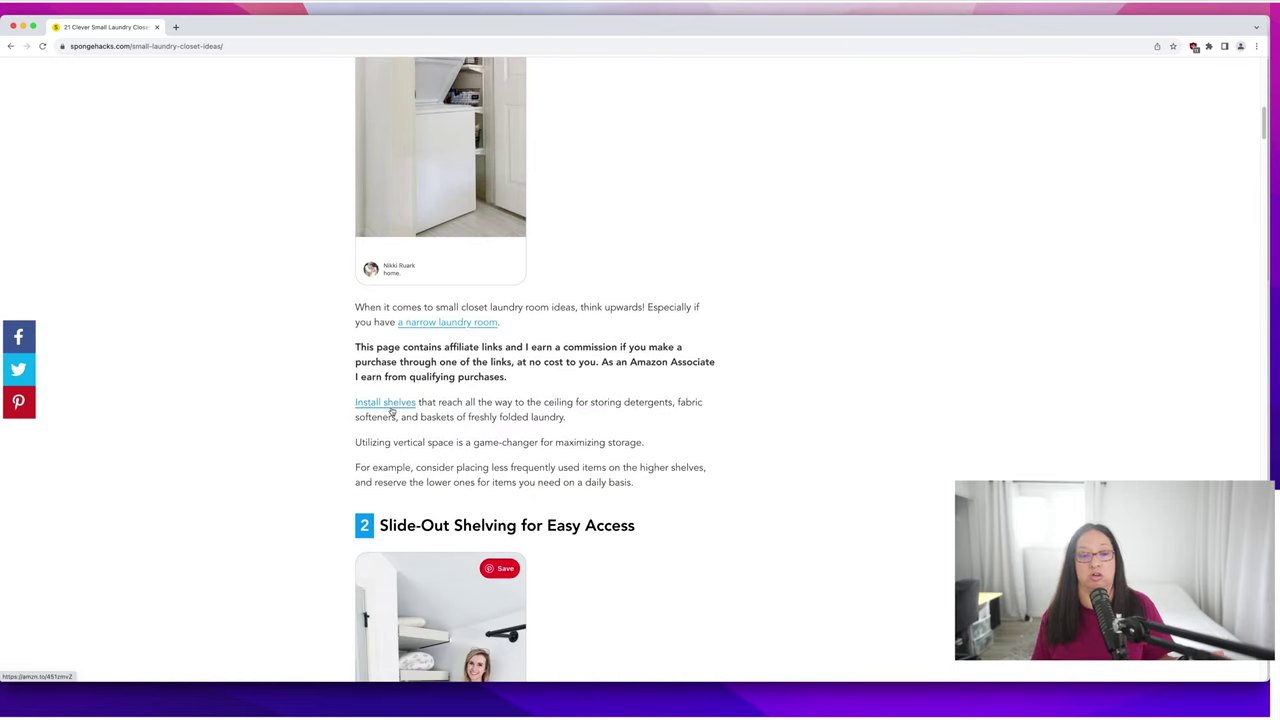
pyautogui.scroll(2, 495, 418)
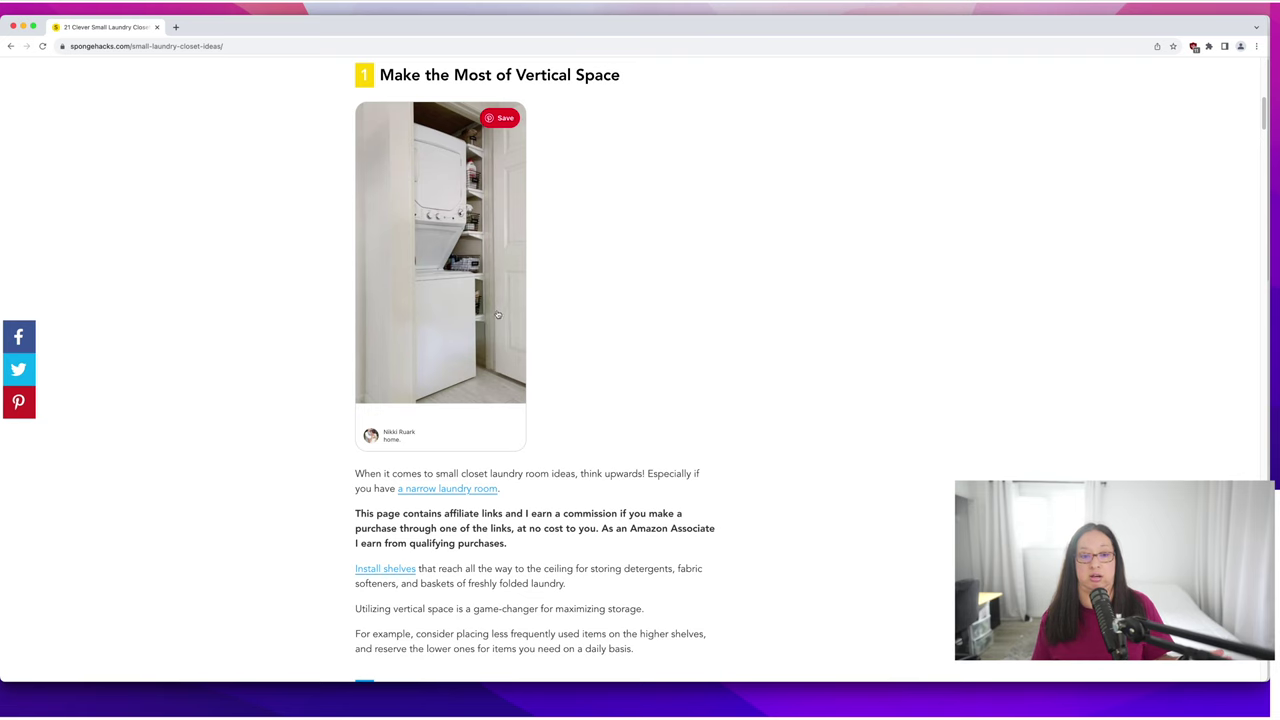
pyautogui.scroll(-1, 500, 310)
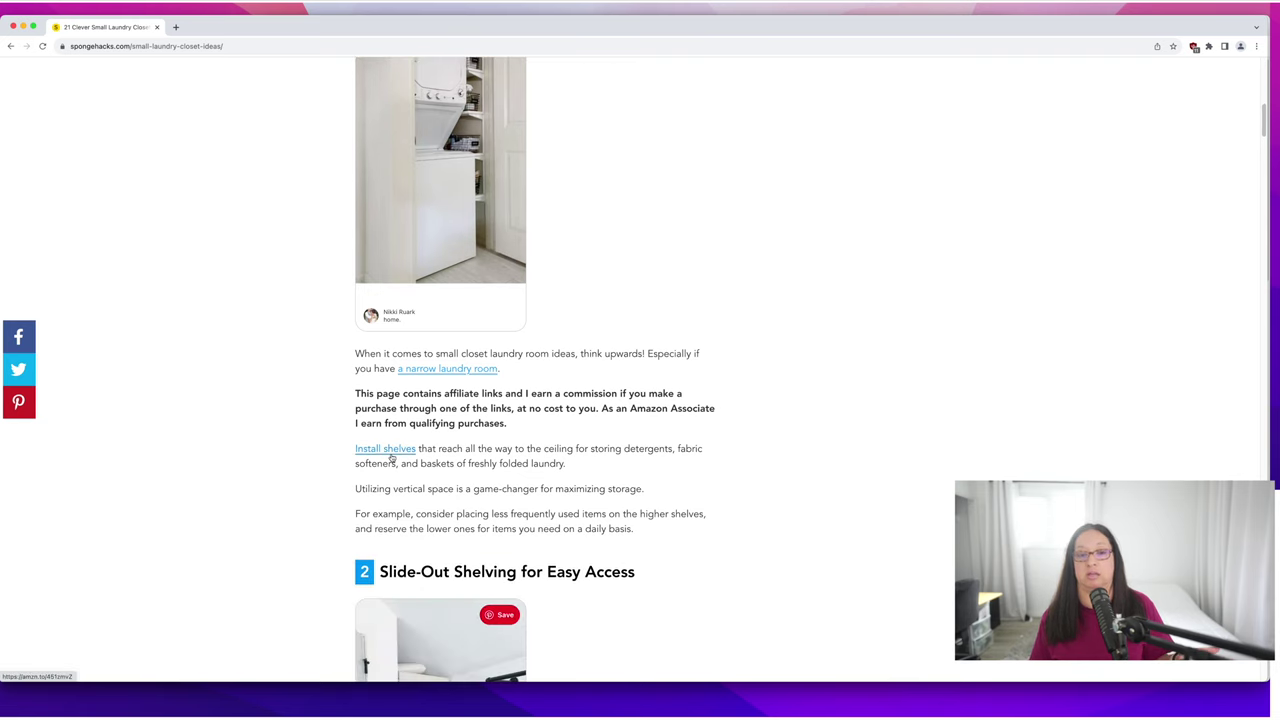
pyautogui.scroll(1, 471, 436)
pyautogui.scroll(2, 471, 436)
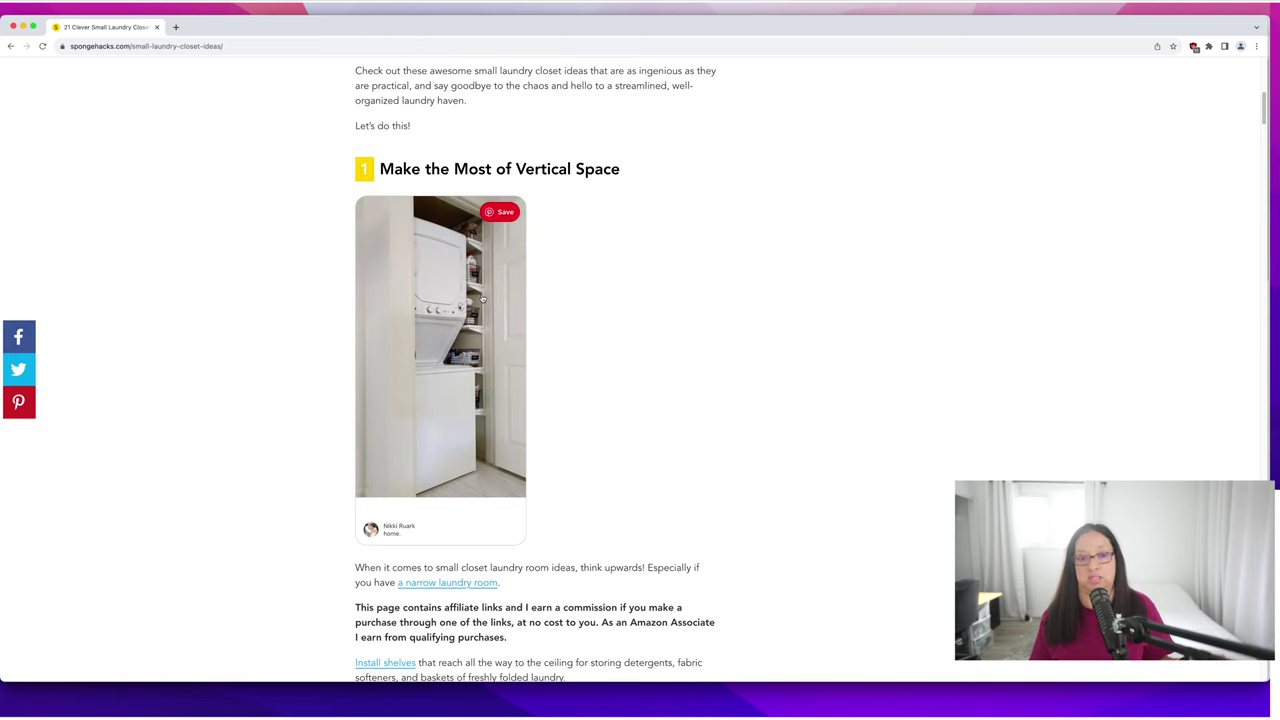
pyautogui.scroll(-6, 482, 298)
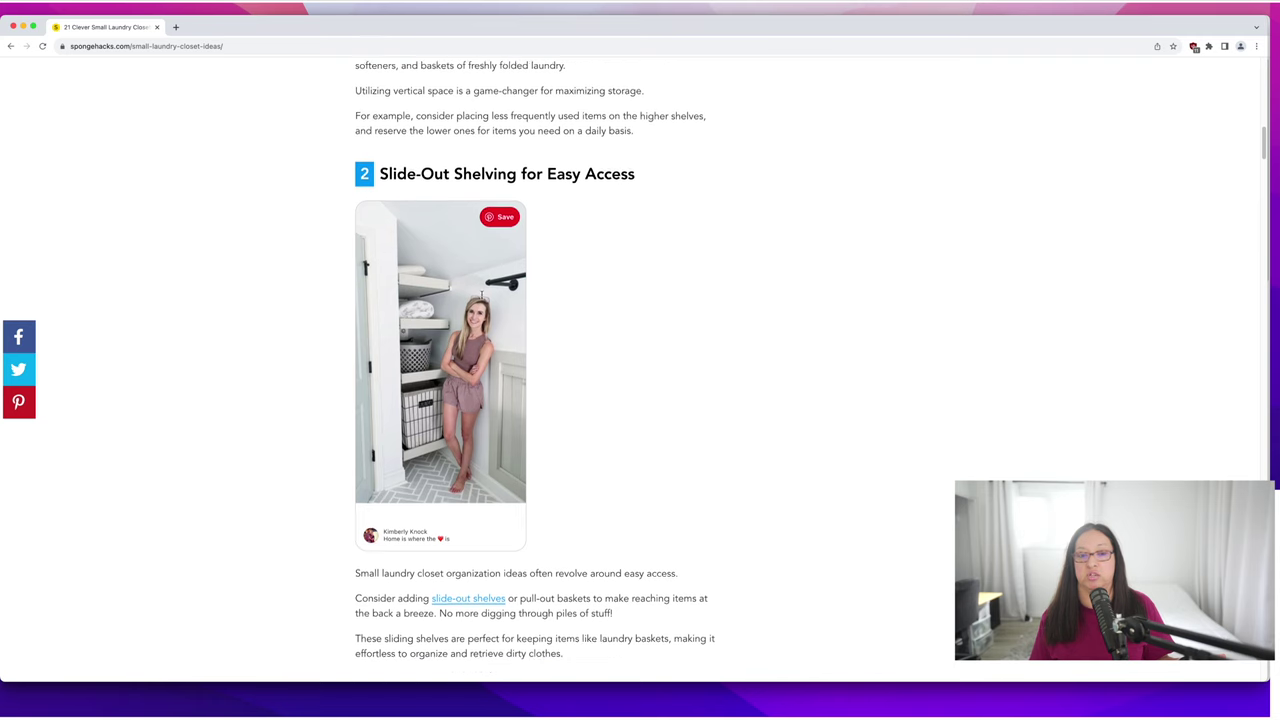
pyautogui.scroll(-3, 528, 350)
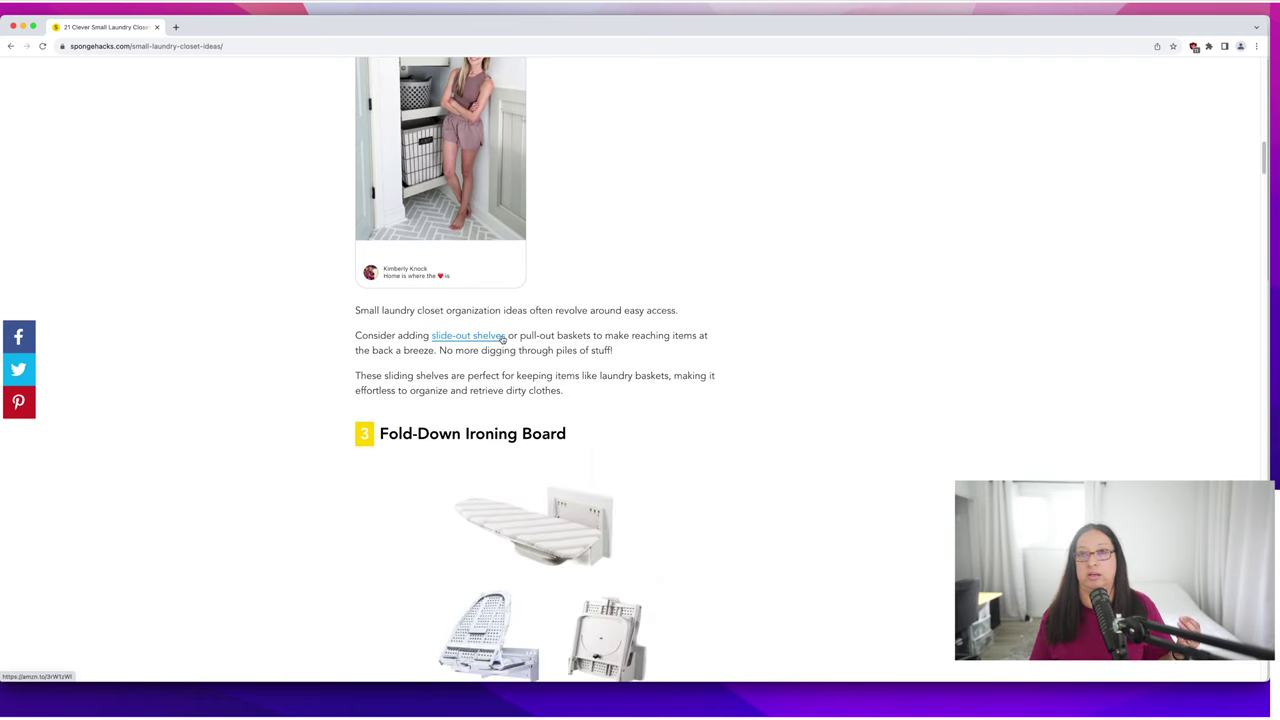
pyautogui.scroll(3, 486, 345)
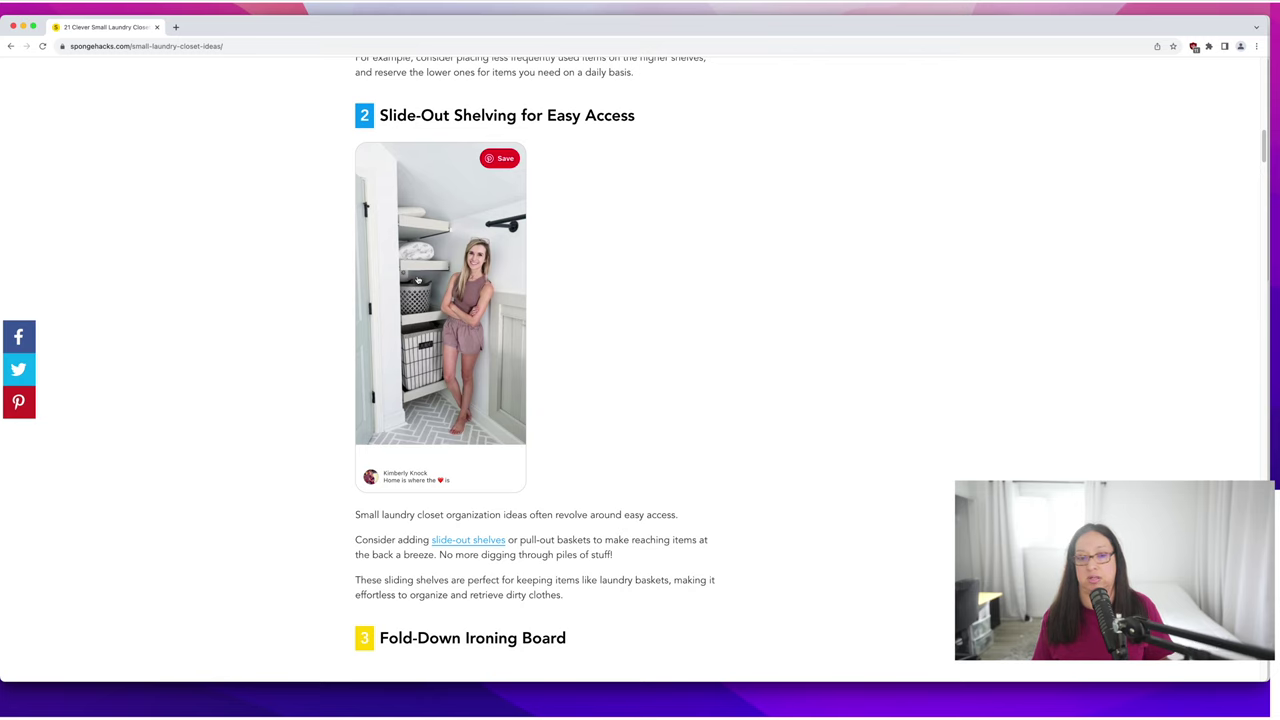
pyautogui.scroll(-1, 484, 490)
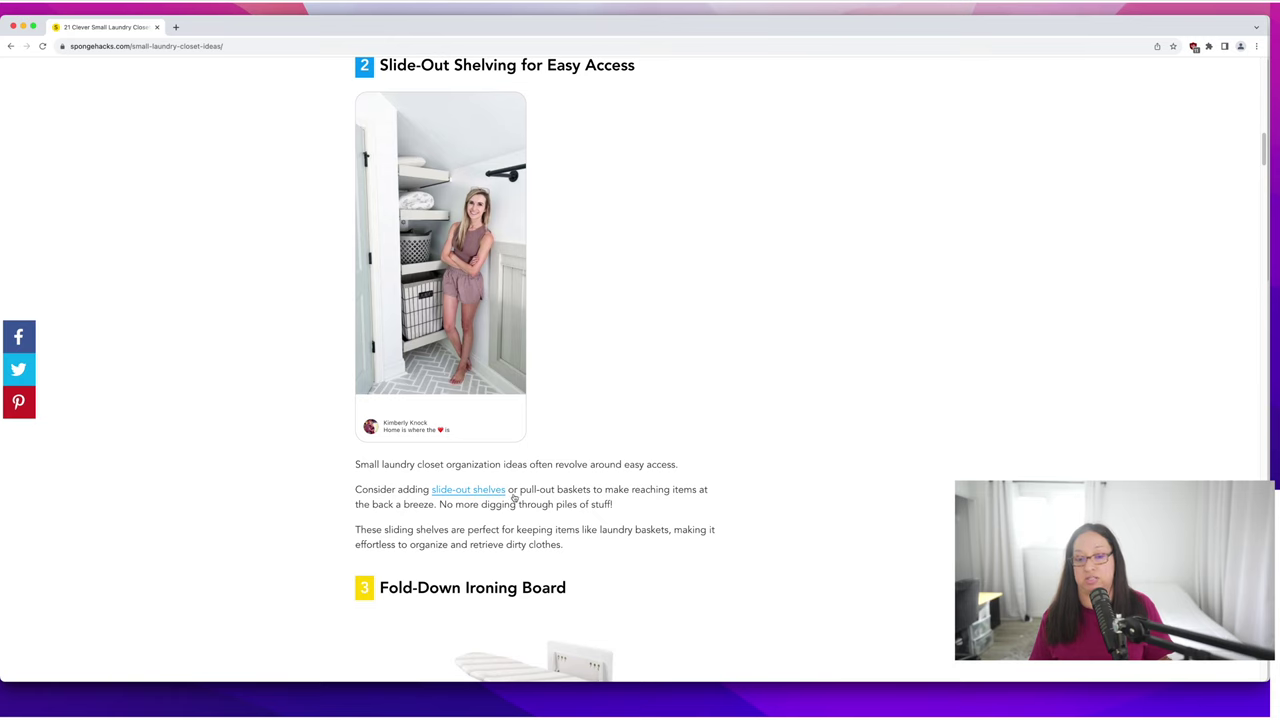
pyautogui.scroll(-8, 353, 479)
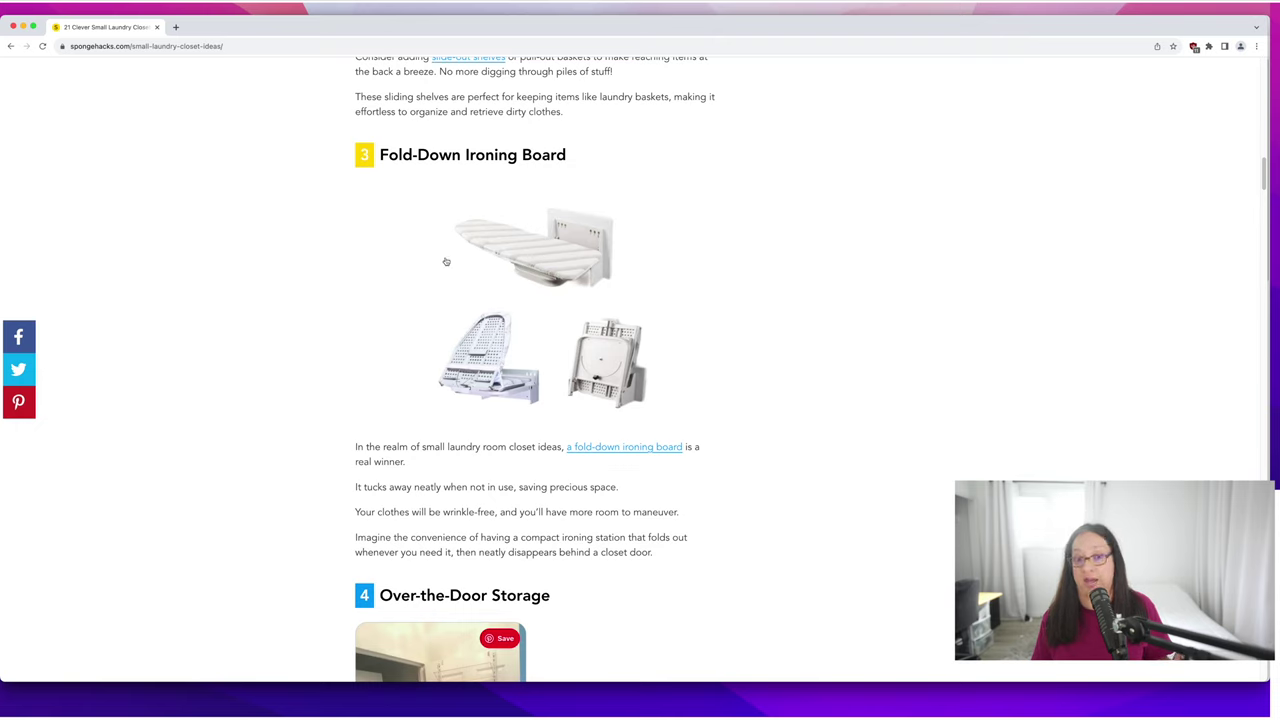
pyautogui.scroll(-8, 347, 352)
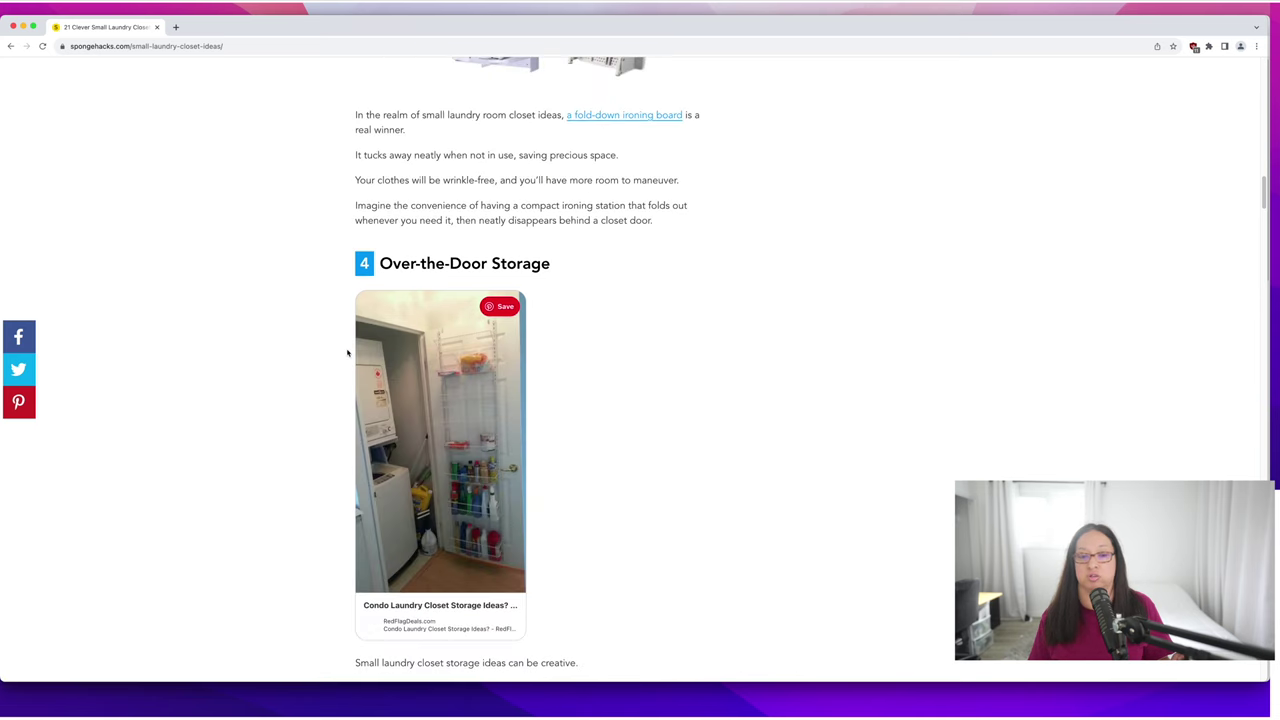
pyautogui.scroll(-2, 349, 354)
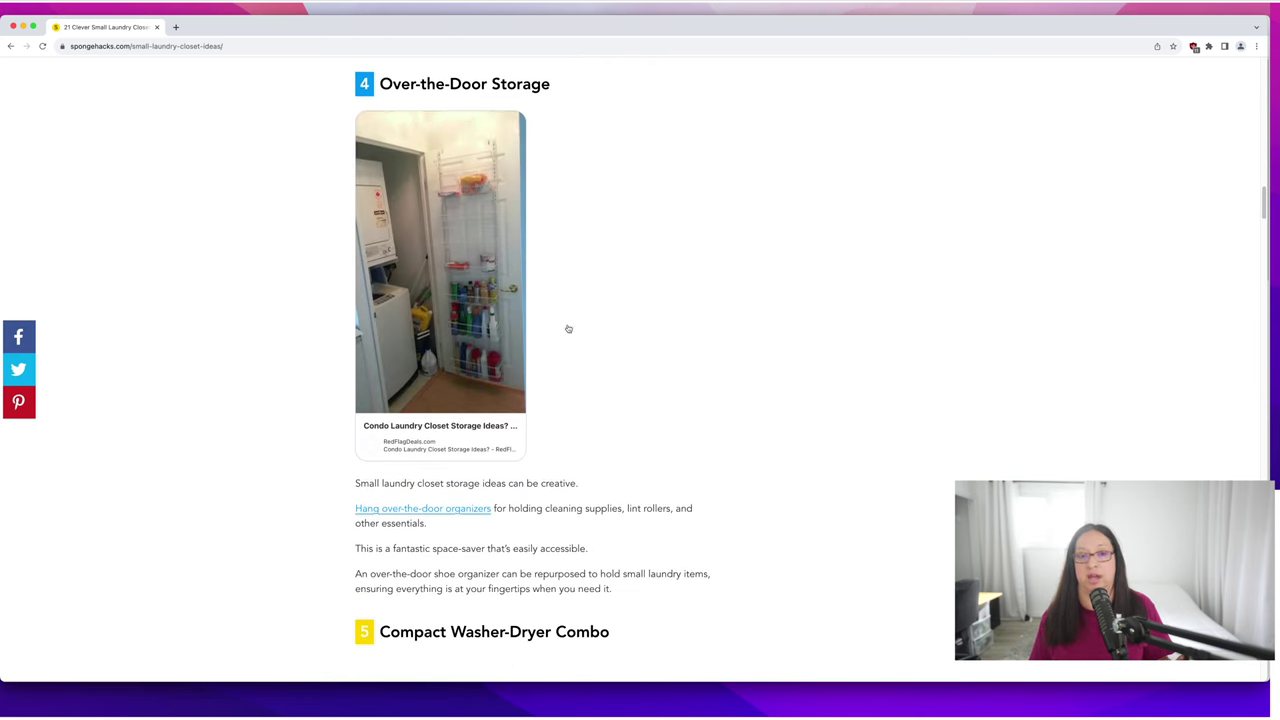
pyautogui.scroll(-11, 314, 450)
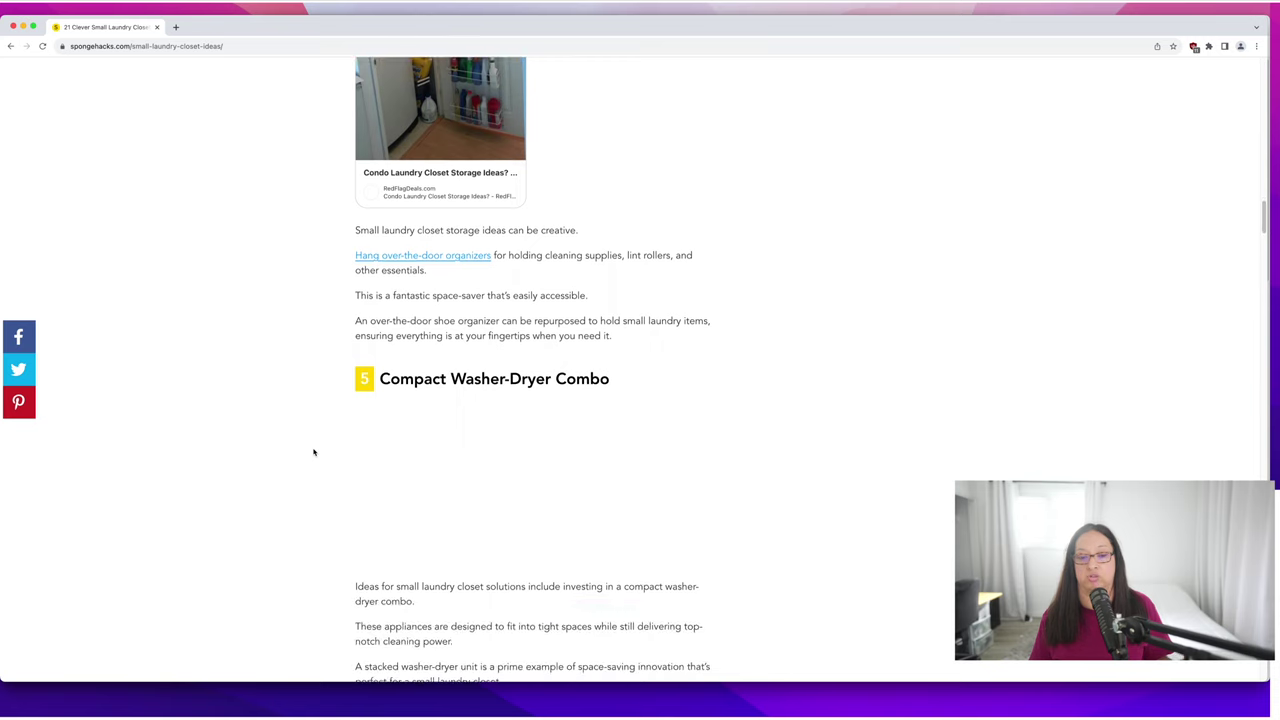
pyautogui.scroll(-9, 313, 452)
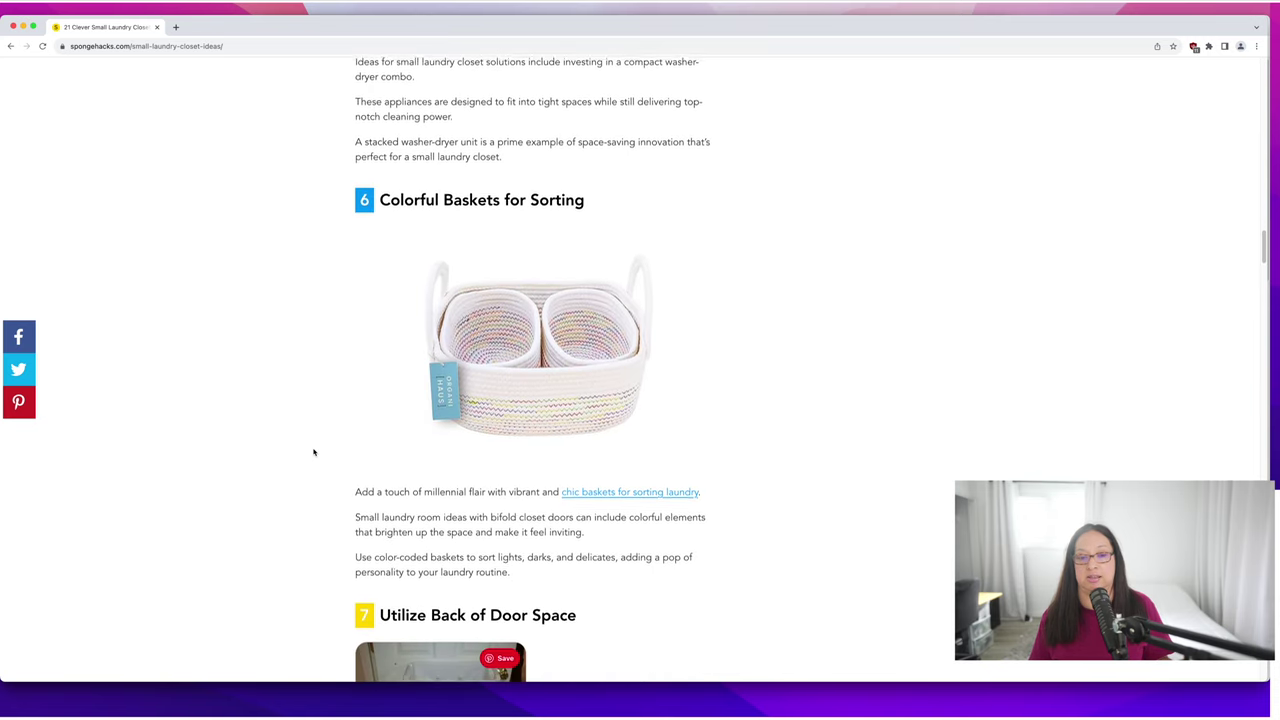
pyautogui.scroll(-3, 313, 452)
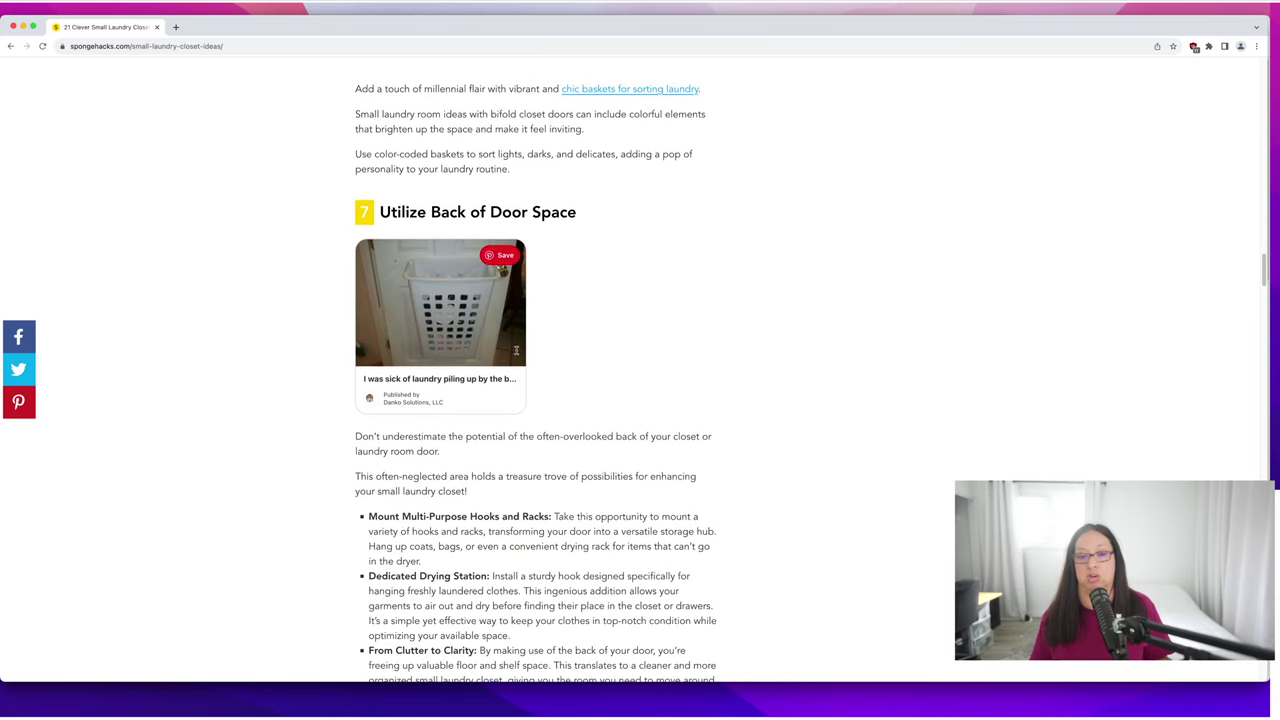
pyautogui.press('Home')
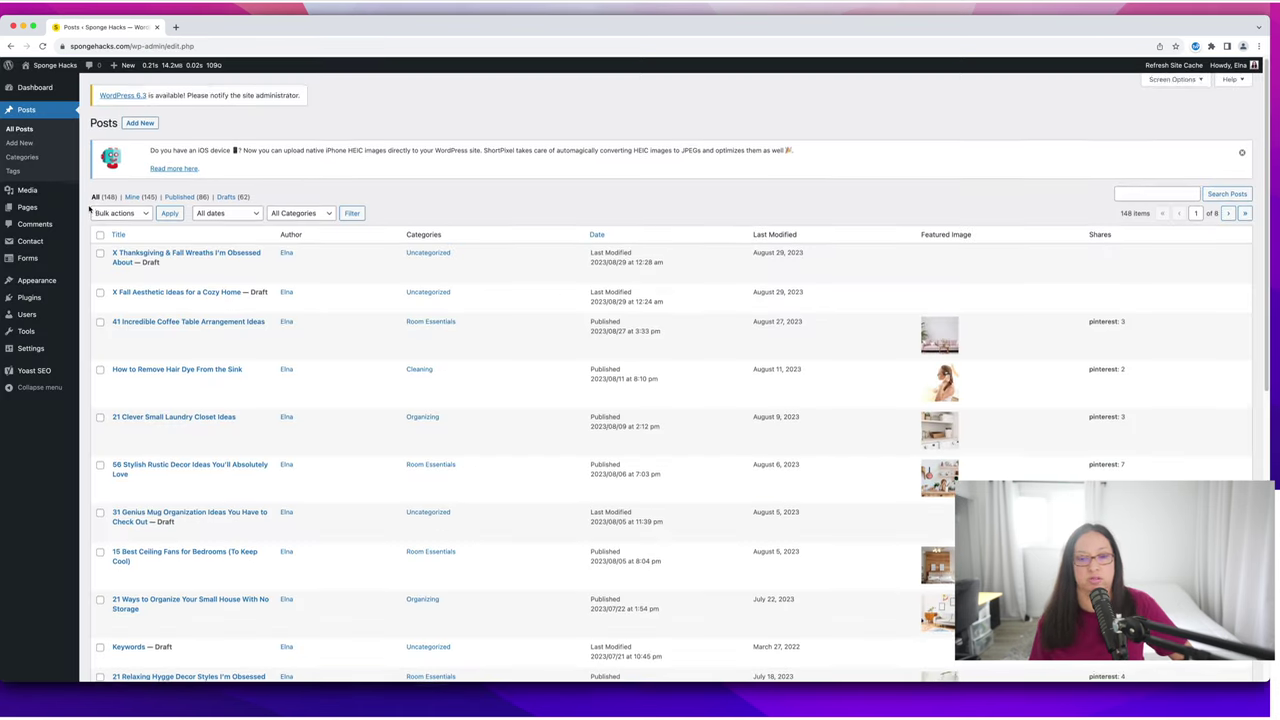
# Start a new post and title it '45 Best…', inserting 'Small' before 'Living'.
pyautogui.scroll(-3, 88, 209)
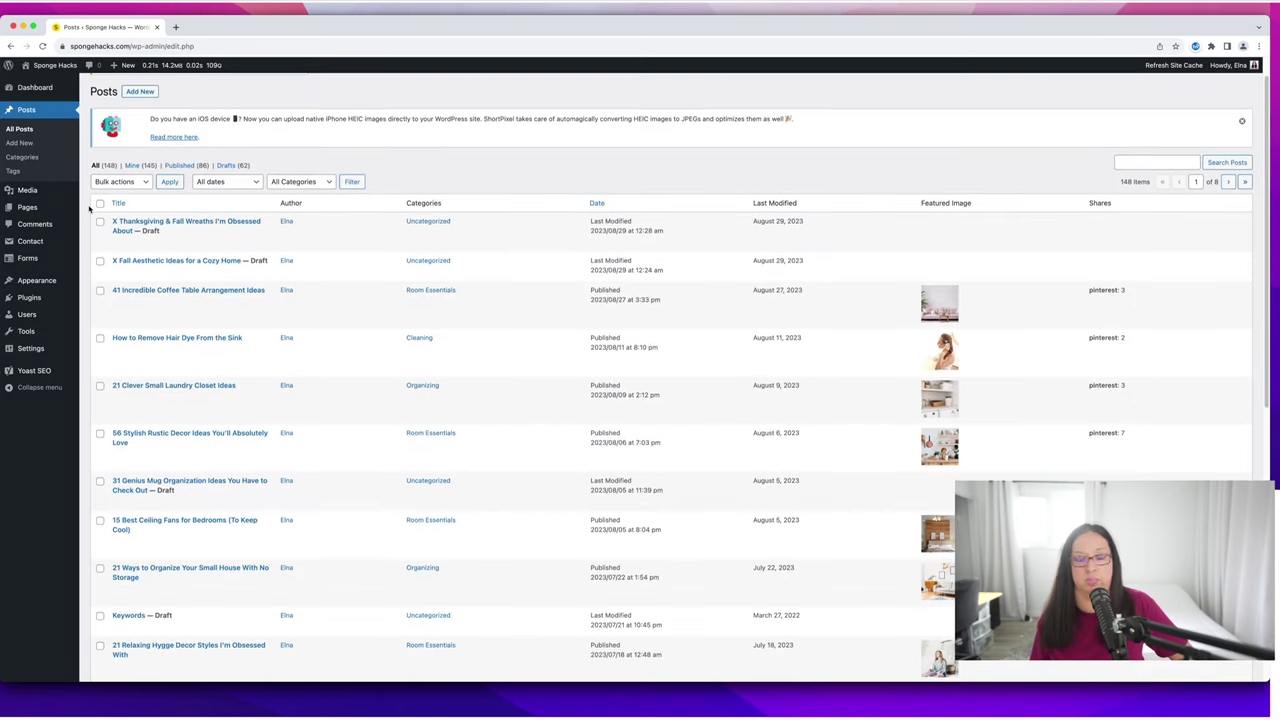
pyautogui.scroll(-1, 88, 209)
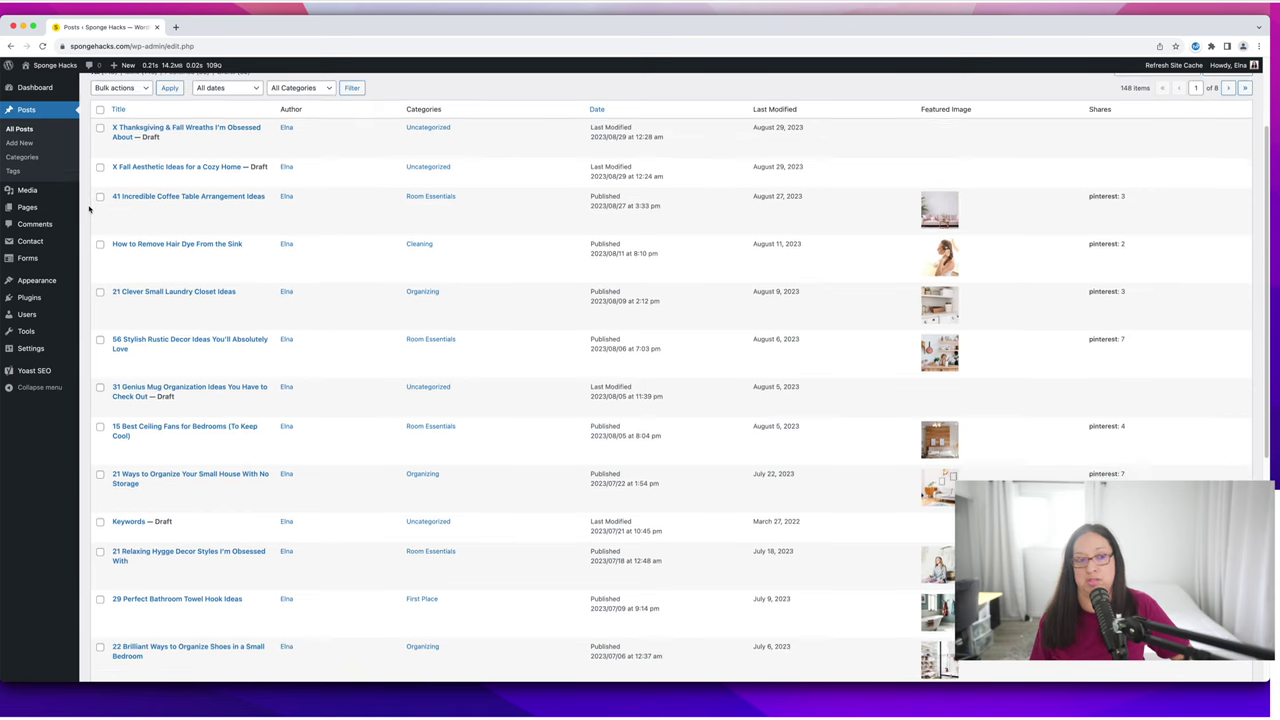
pyautogui.click(19, 143)
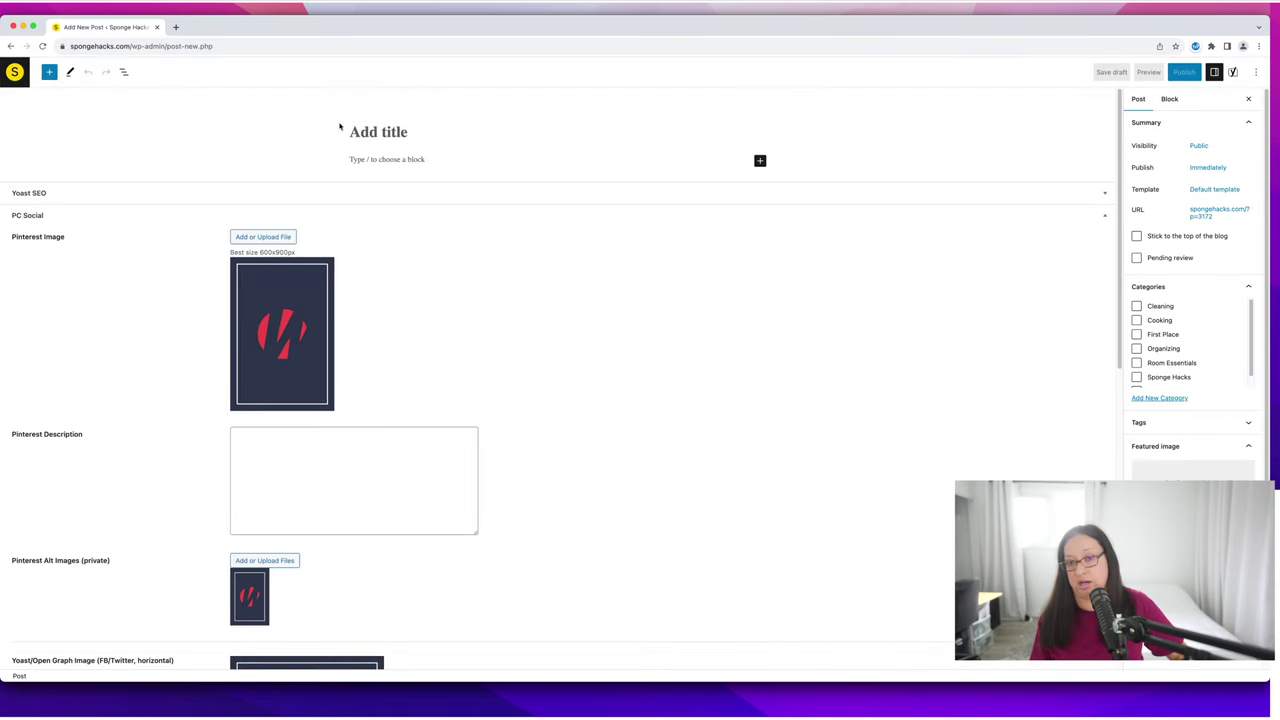
pyautogui.write('45')
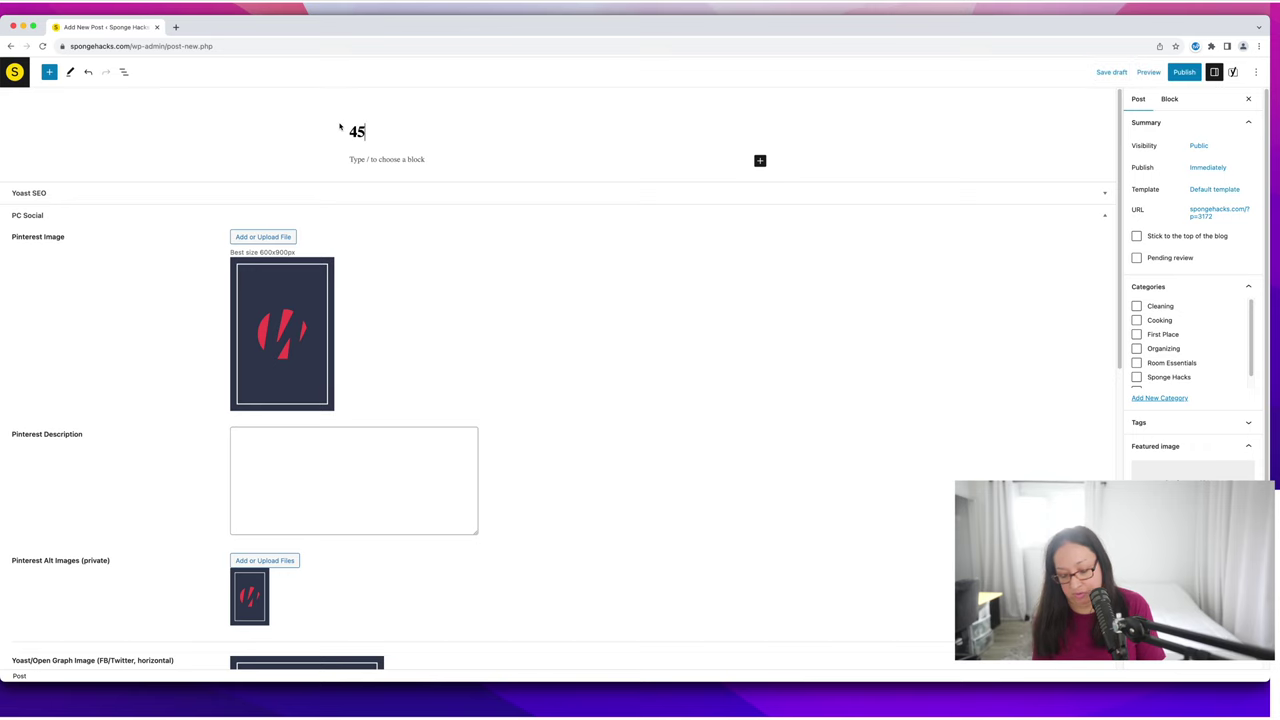
pyautogui.write(' Be')
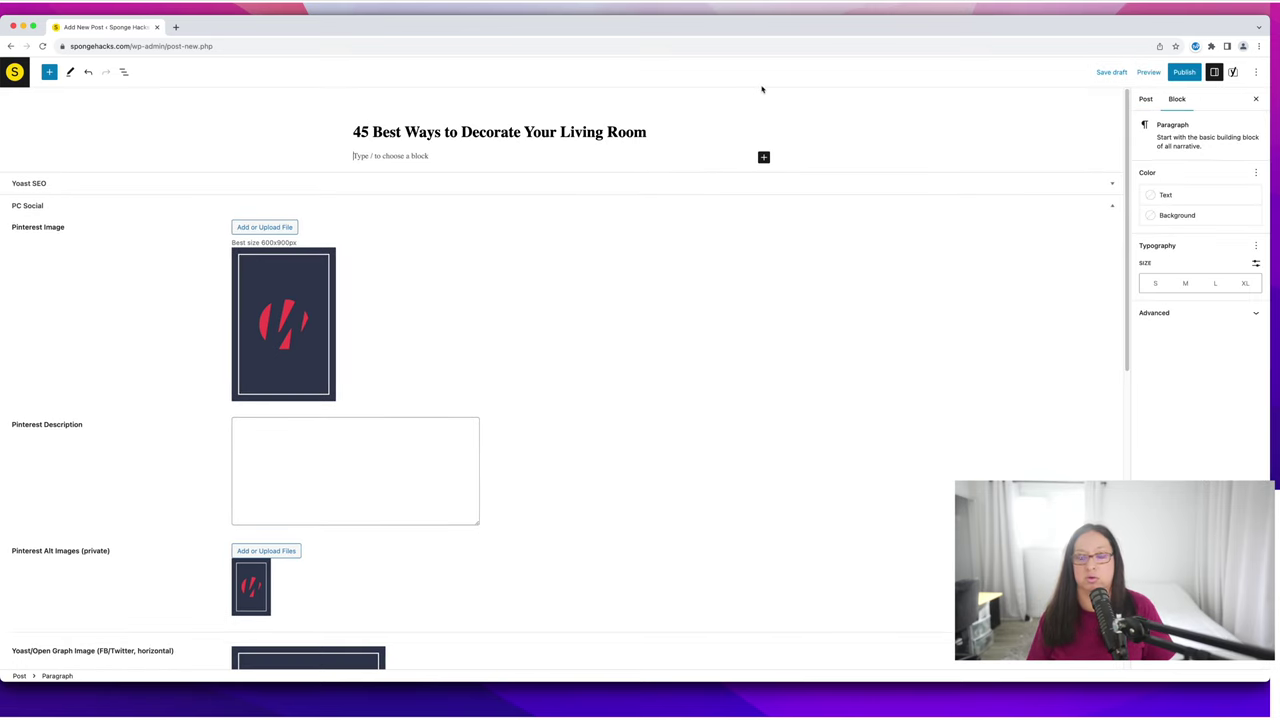
pyautogui.click(556, 131)
pyautogui.write('Small')
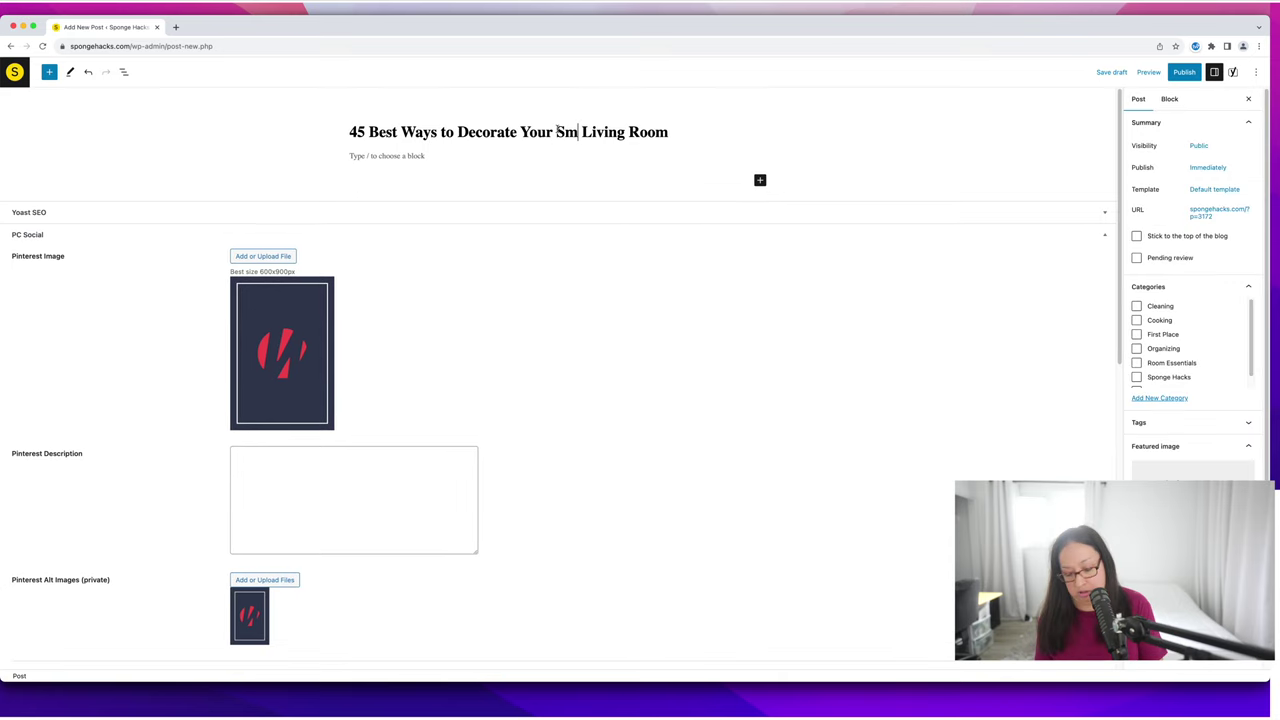
# Add an 'intro' paragraph under the heading, then a '1.' block transformed into a heading.
pyautogui.click(387, 158)
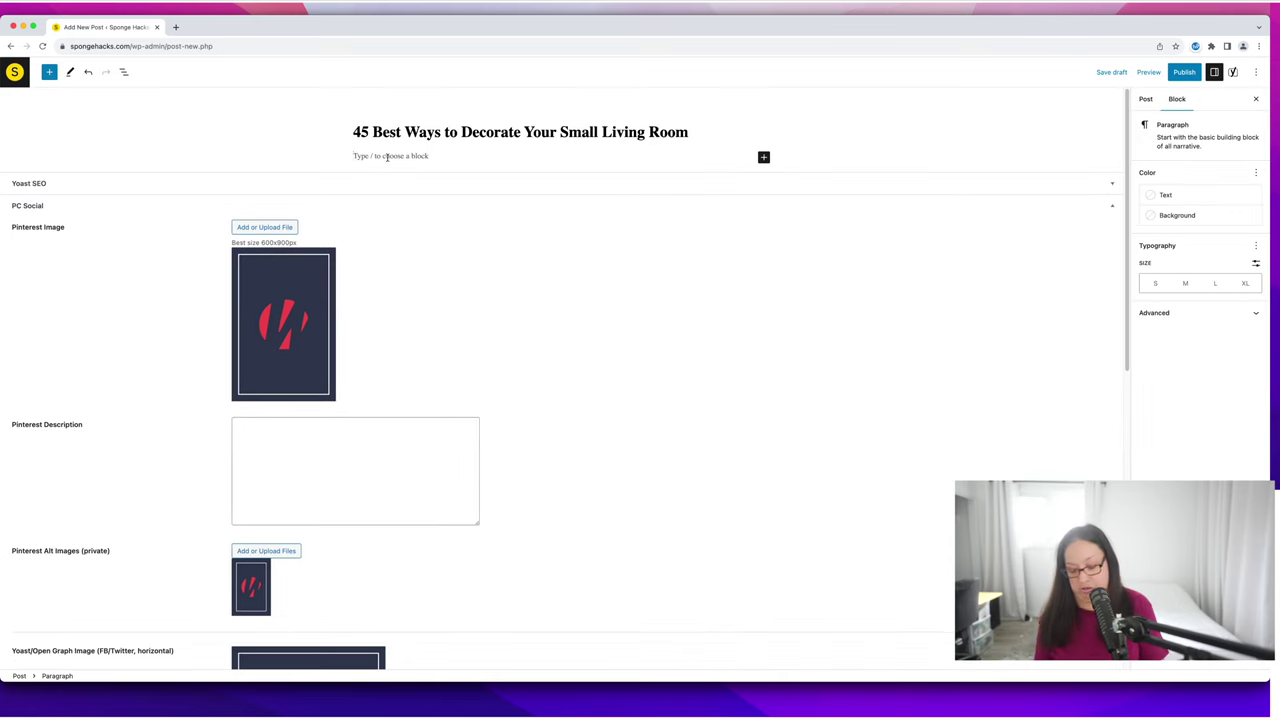
pyautogui.write('intro')
pyautogui.press('Return')
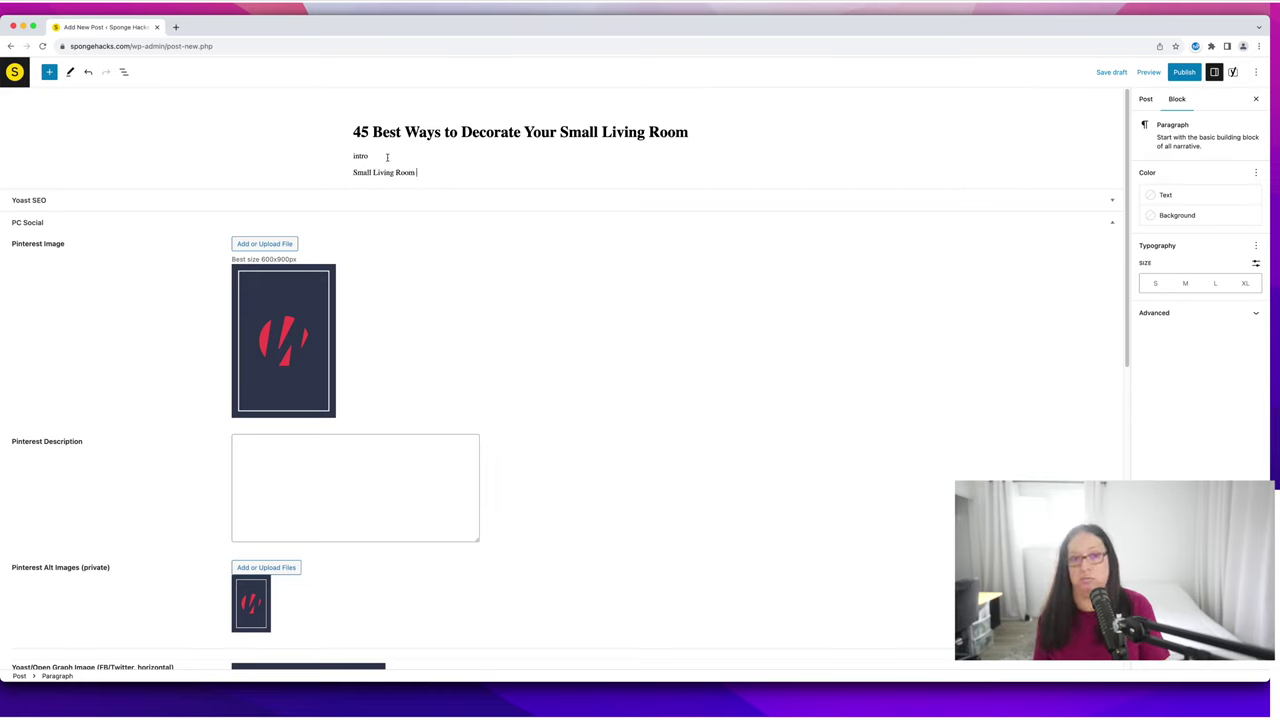
pyautogui.press('super+alt+2')
pyautogui.press('Return')
pyautogui.write('intro')
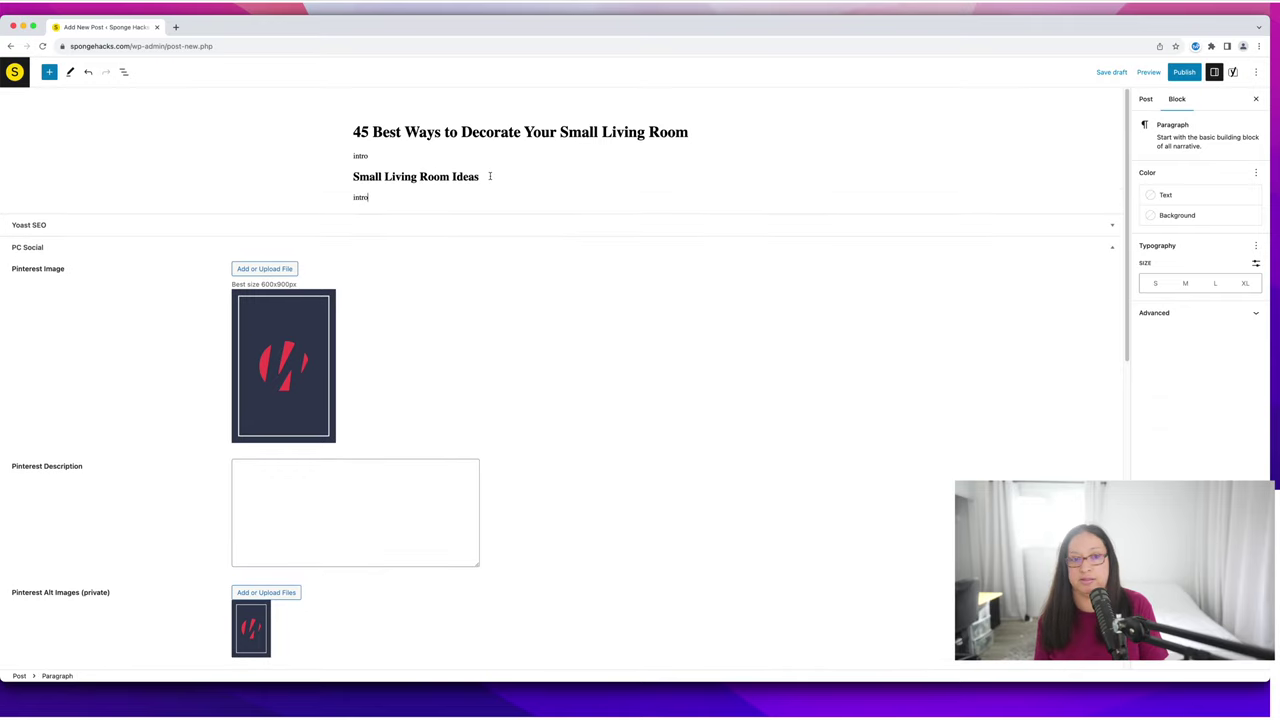
pyautogui.press('Return')
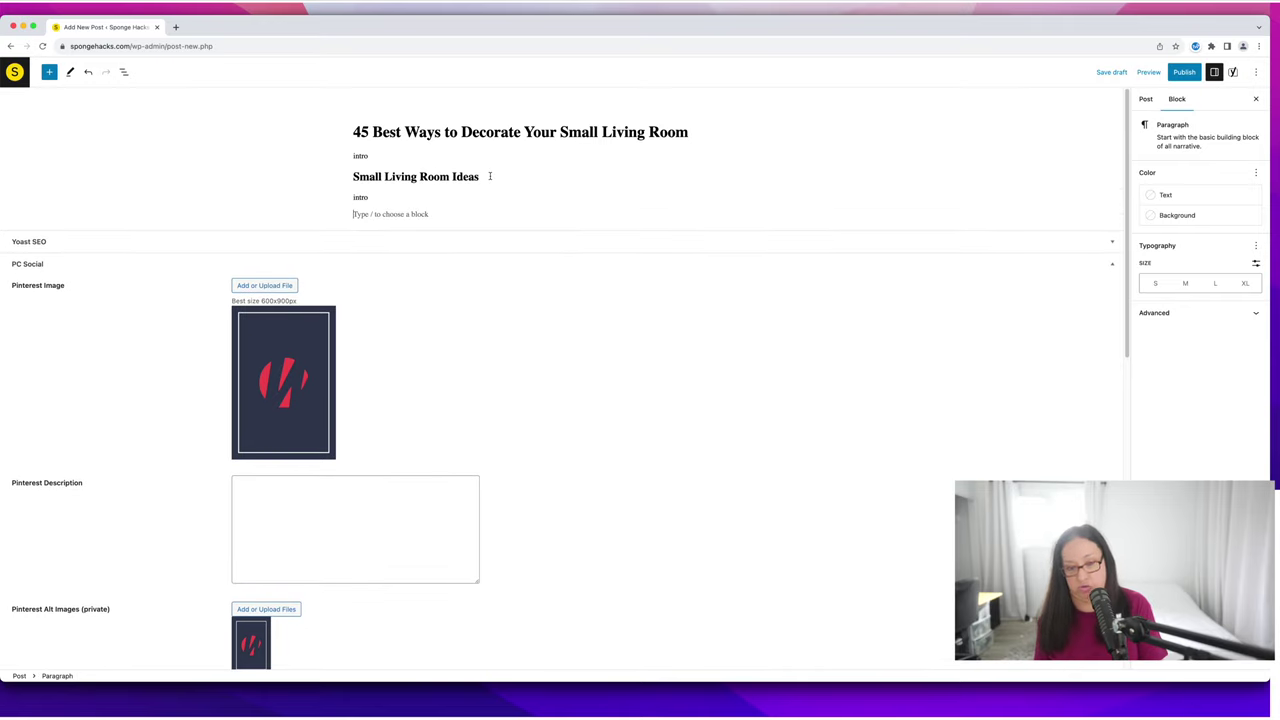
pyautogui.write('1.')
pyautogui.click(365, 191)
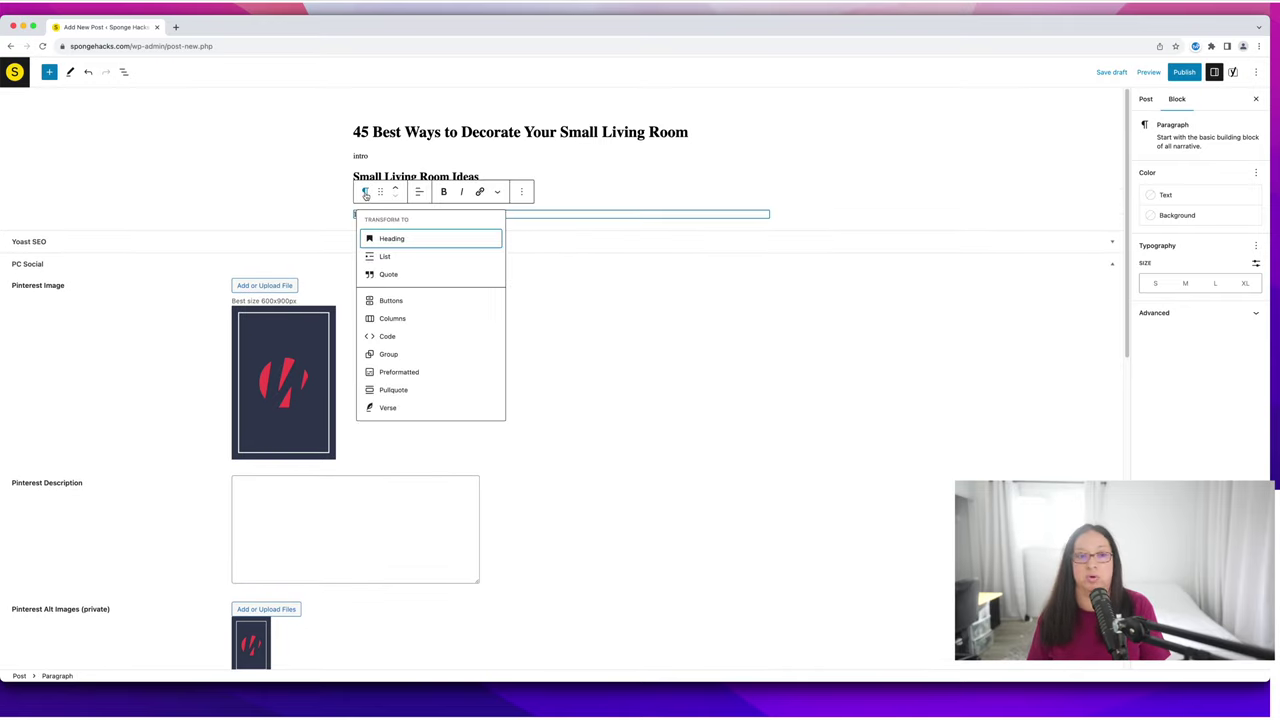
pyautogui.click(380, 237)
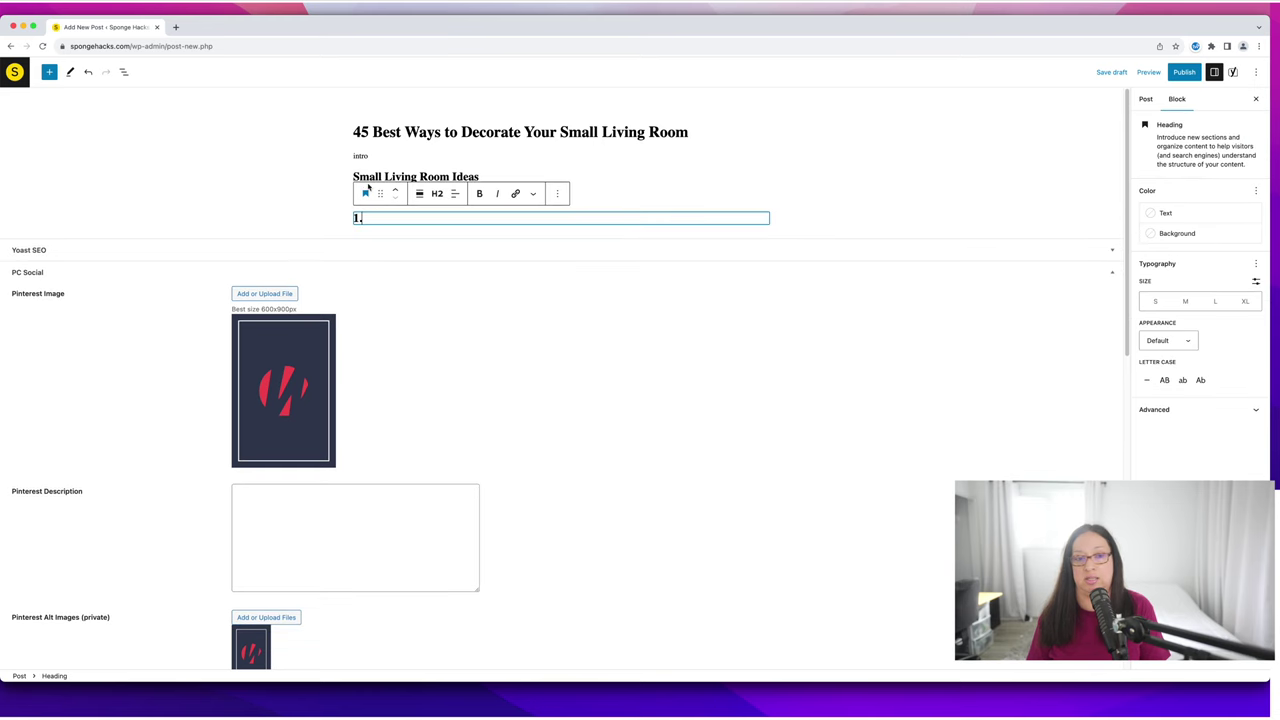
pyautogui.press('super+grave')
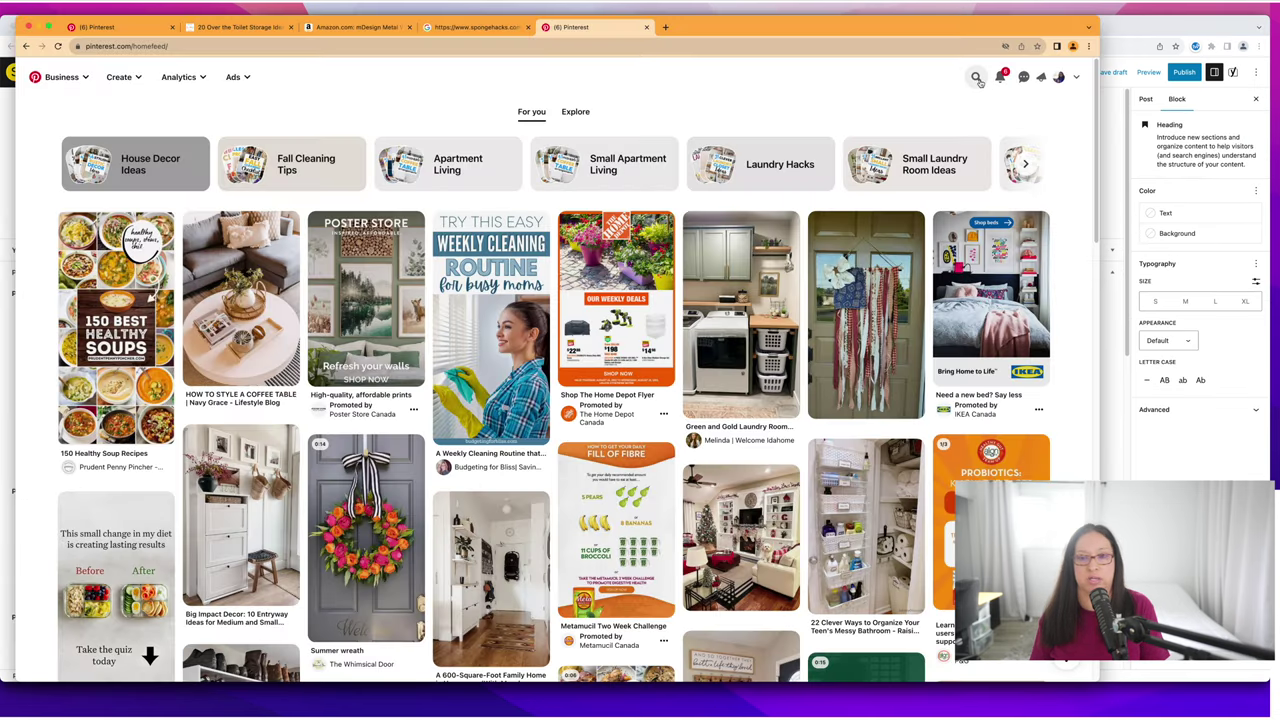
# Search Pinterest for 'living room ideas apartment' and browse the results.
pyautogui.click(308, 69)
pyautogui.write('l')
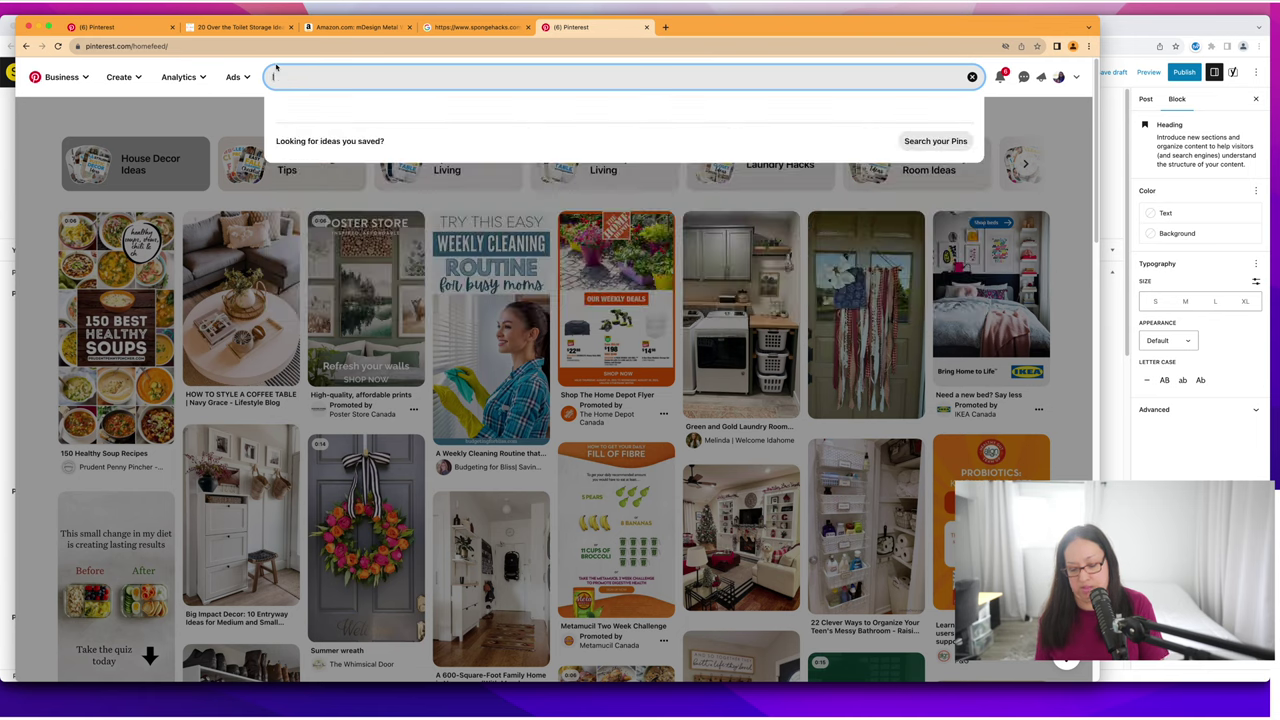
pyautogui.write('iving room ideas')
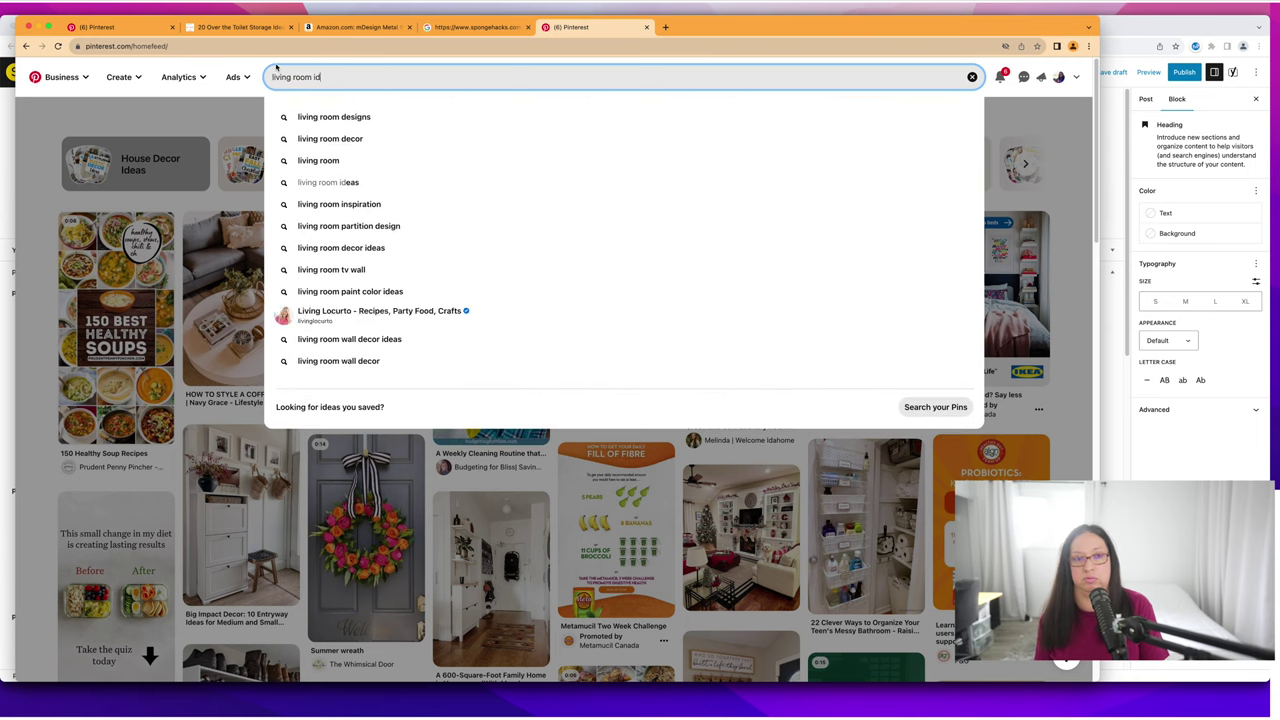
pyautogui.click(357, 142)
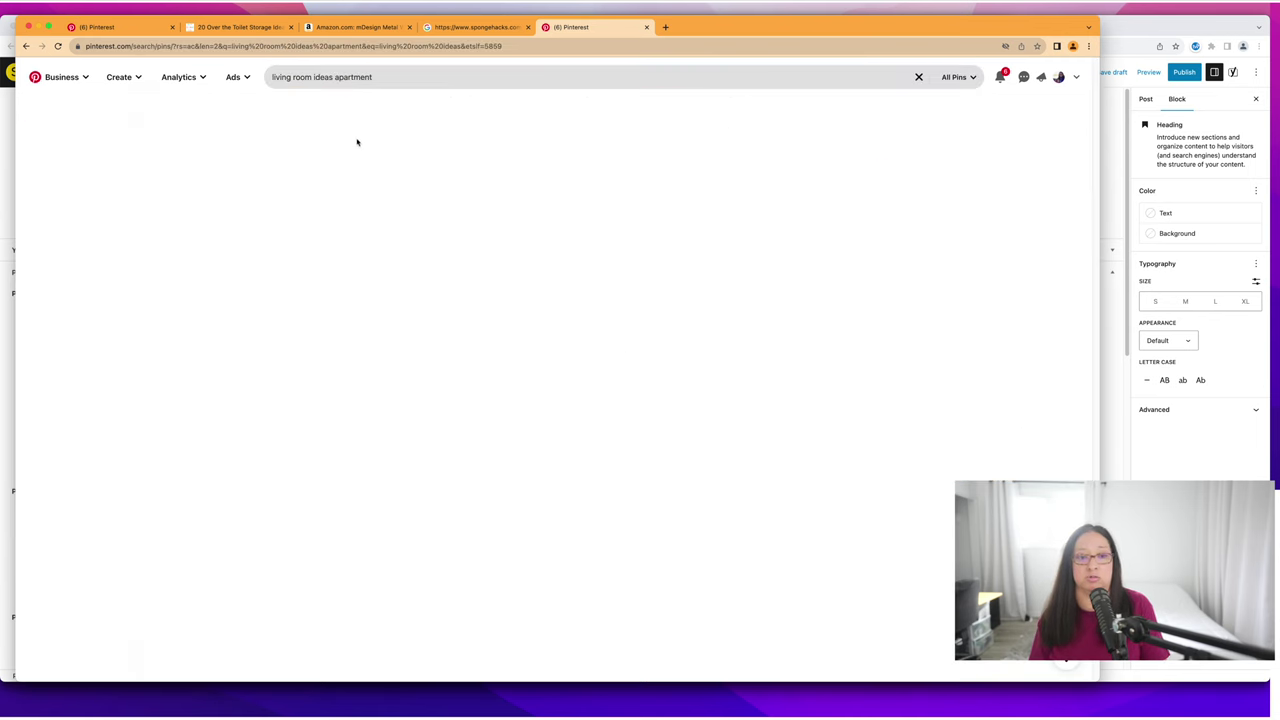
pyautogui.scroll(-1, 450, 325)
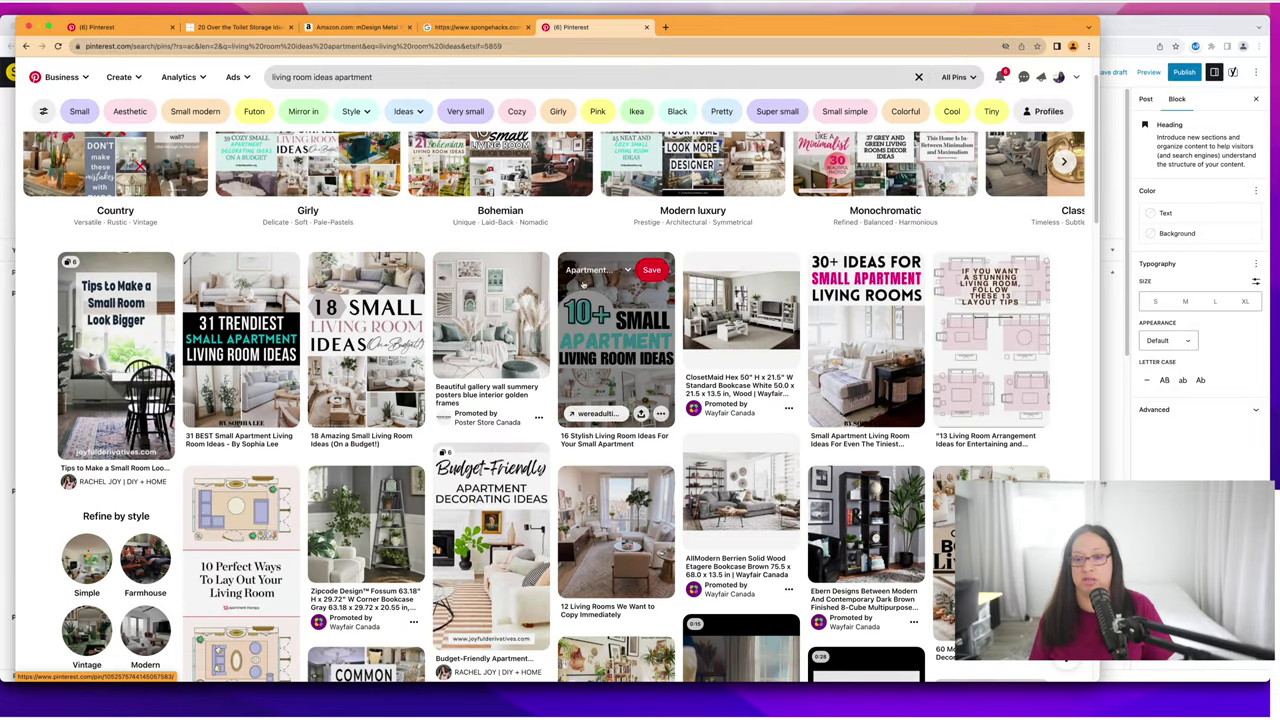
pyautogui.scroll(-1, 440, 300)
pyautogui.scroll(-3, 436, 292)
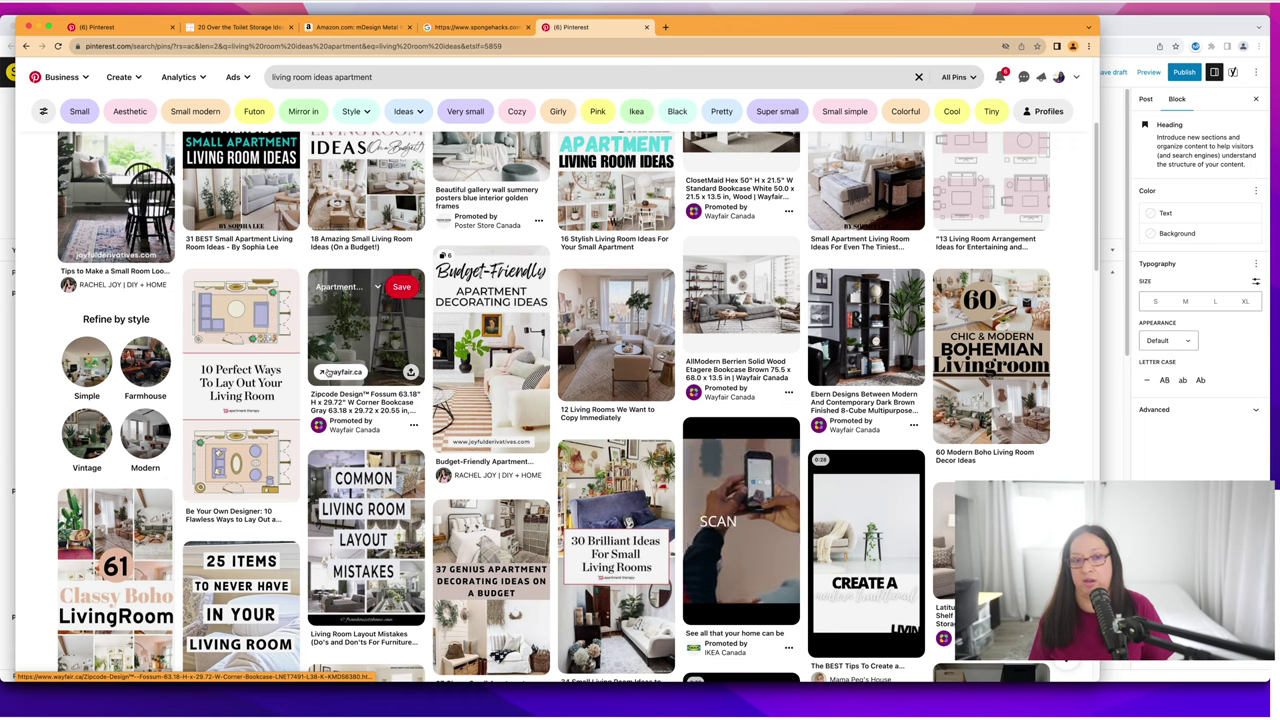
pyautogui.scroll(-5, 327, 372)
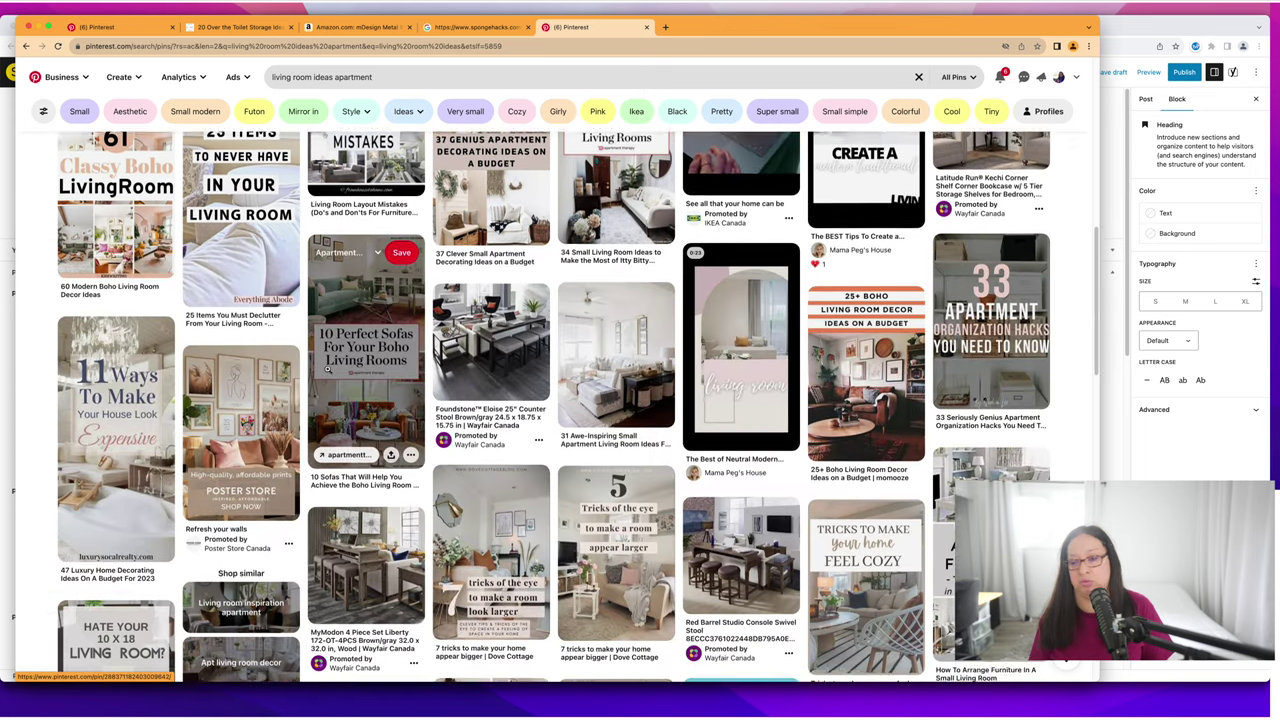
pyautogui.scroll(-3, 327, 370)
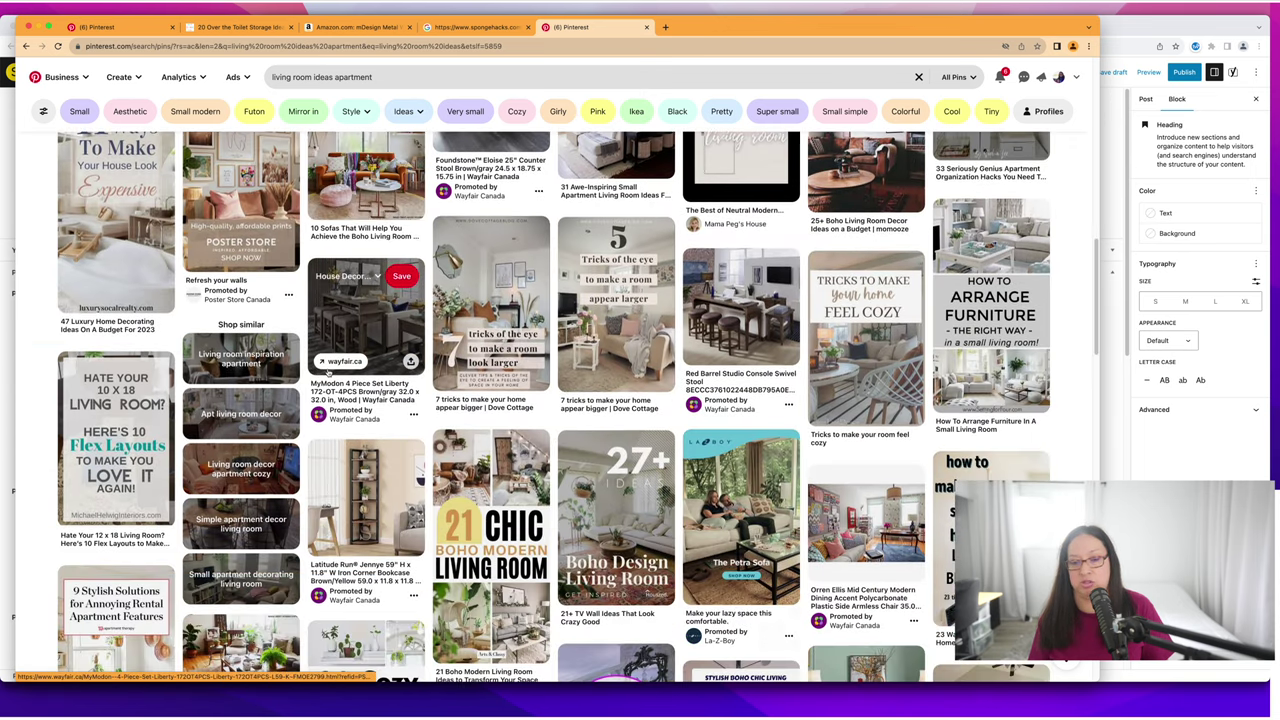
pyautogui.scroll(-4, 327, 372)
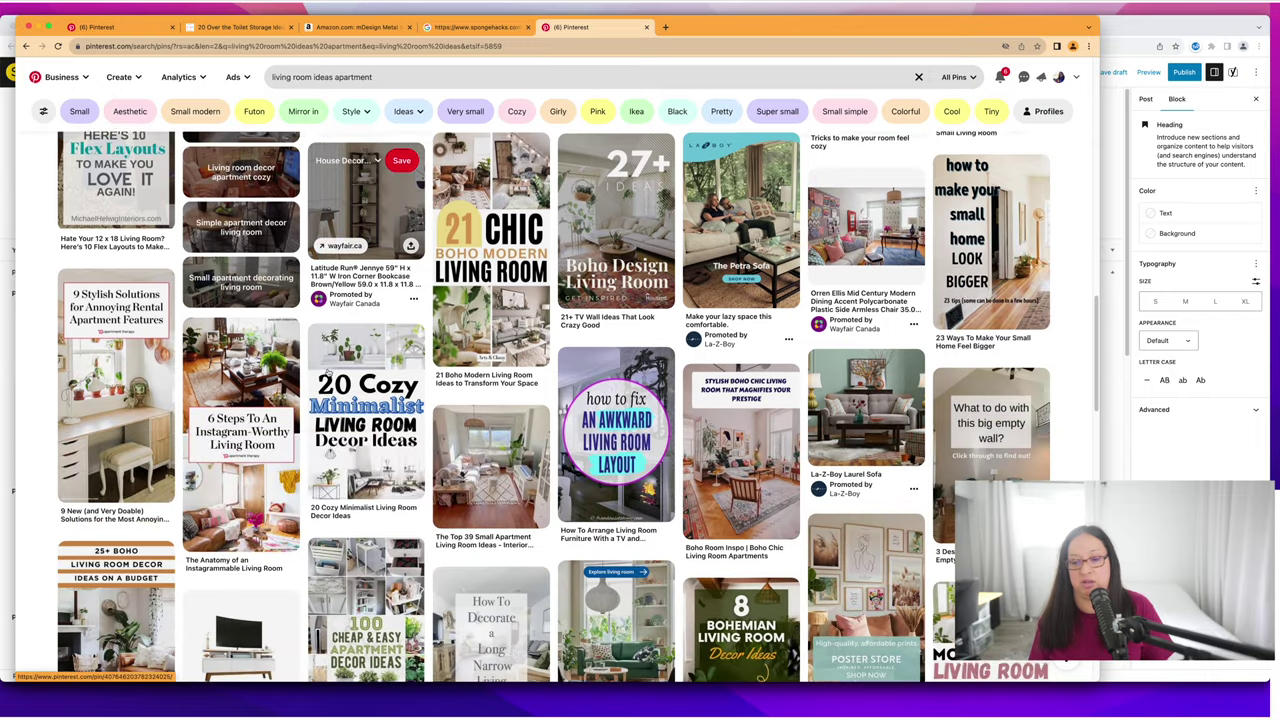
pyautogui.scroll(-2, 328, 372)
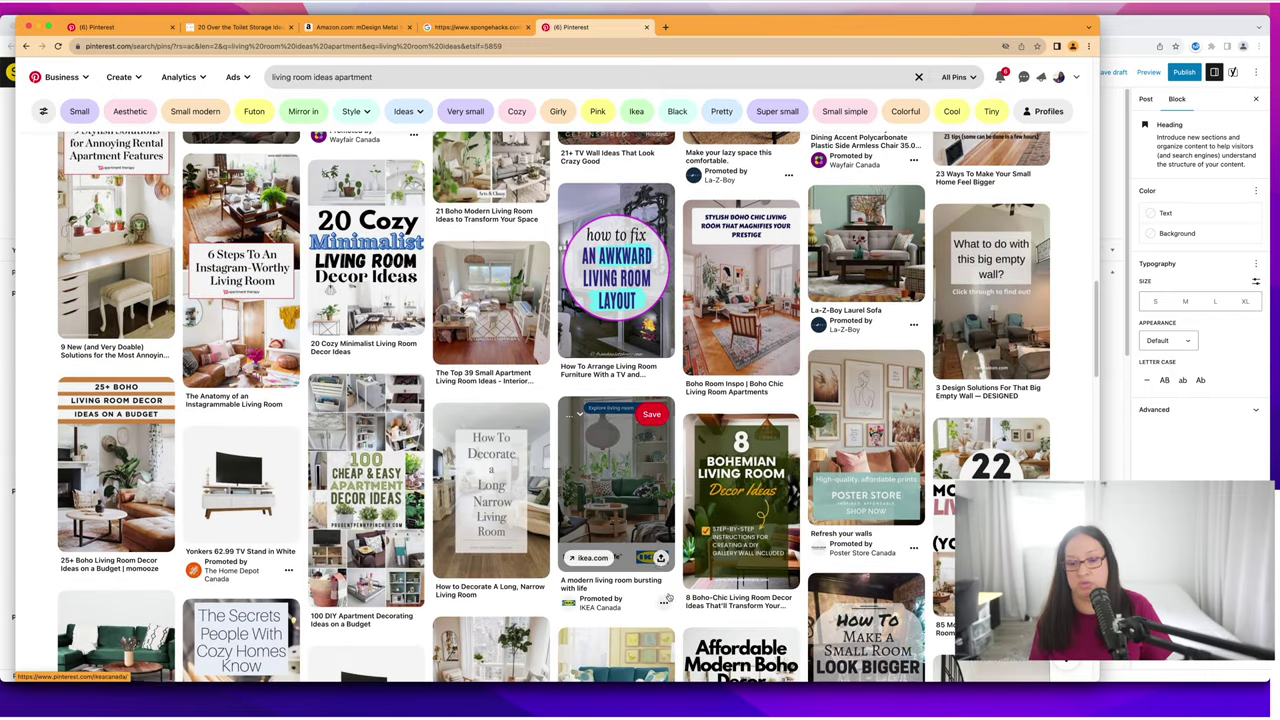
pyautogui.scroll(-4, 338, 395)
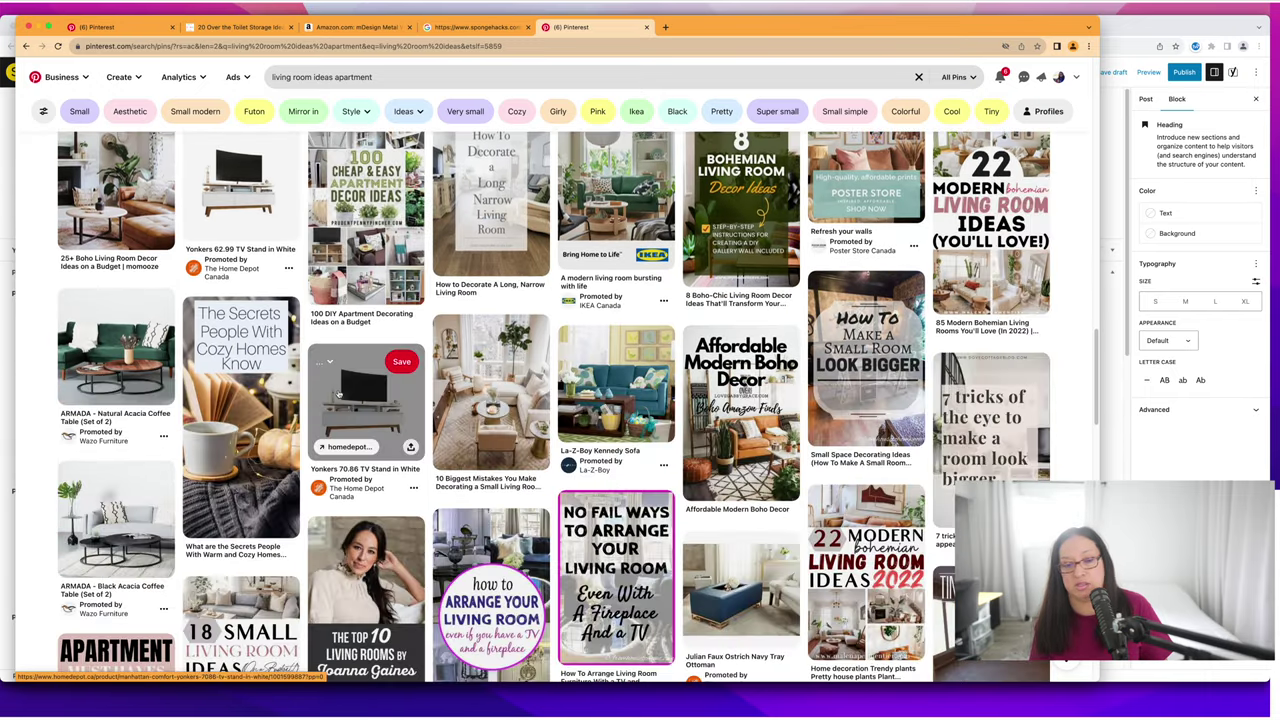
pyautogui.scroll(-2, 338, 395)
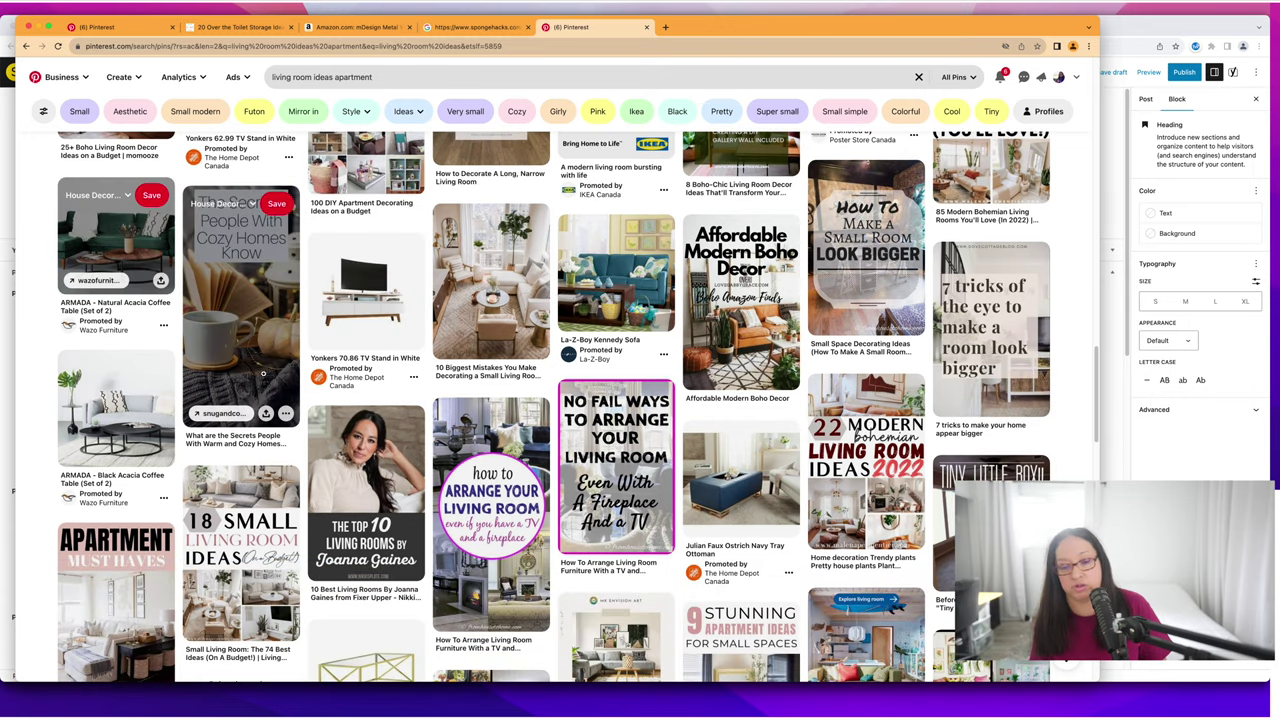
# Open the white living room pin with the wooden ceiling fan and select its URL.
pyautogui.click(145, 229)
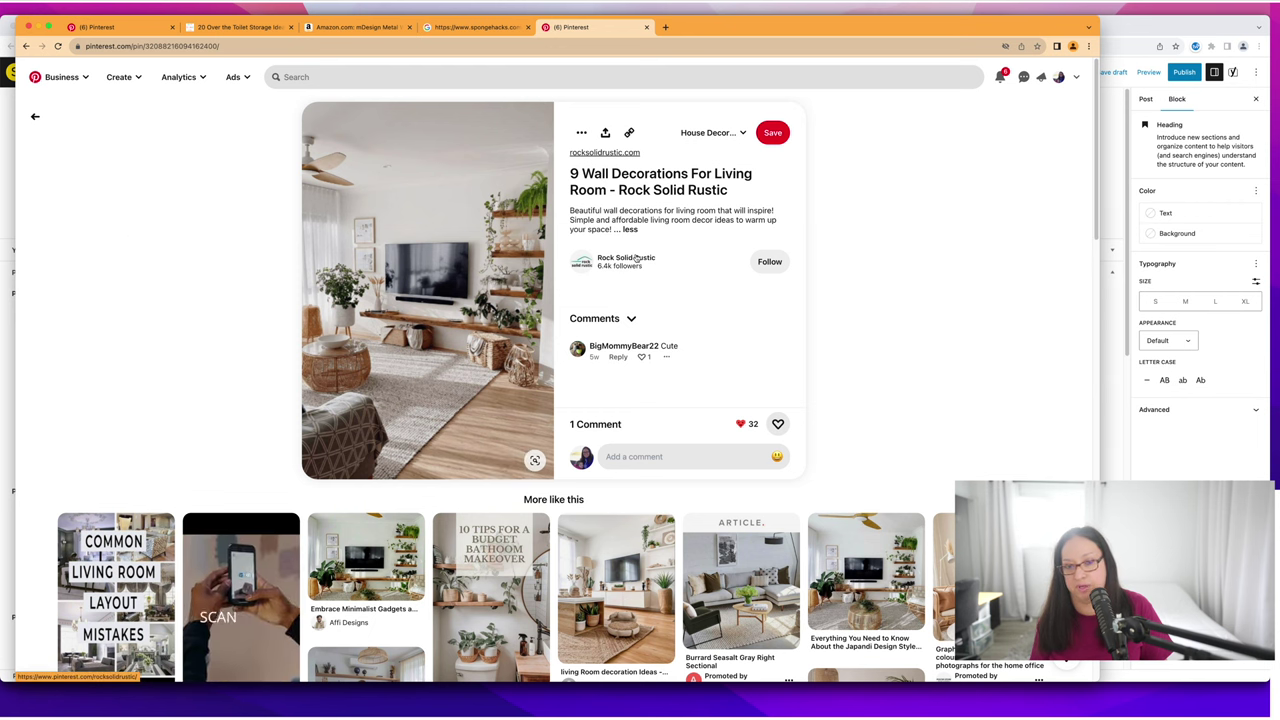
pyautogui.scroll(-1, 172, 323)
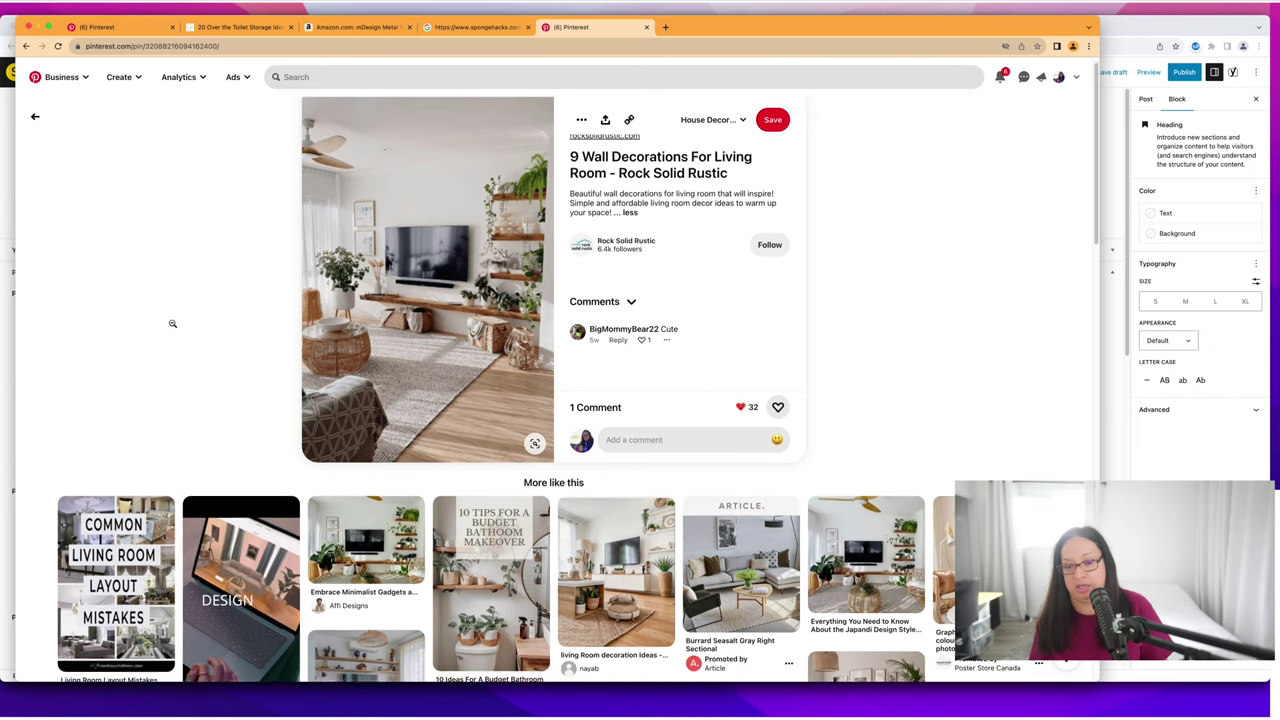
pyautogui.scroll(-4, 172, 323)
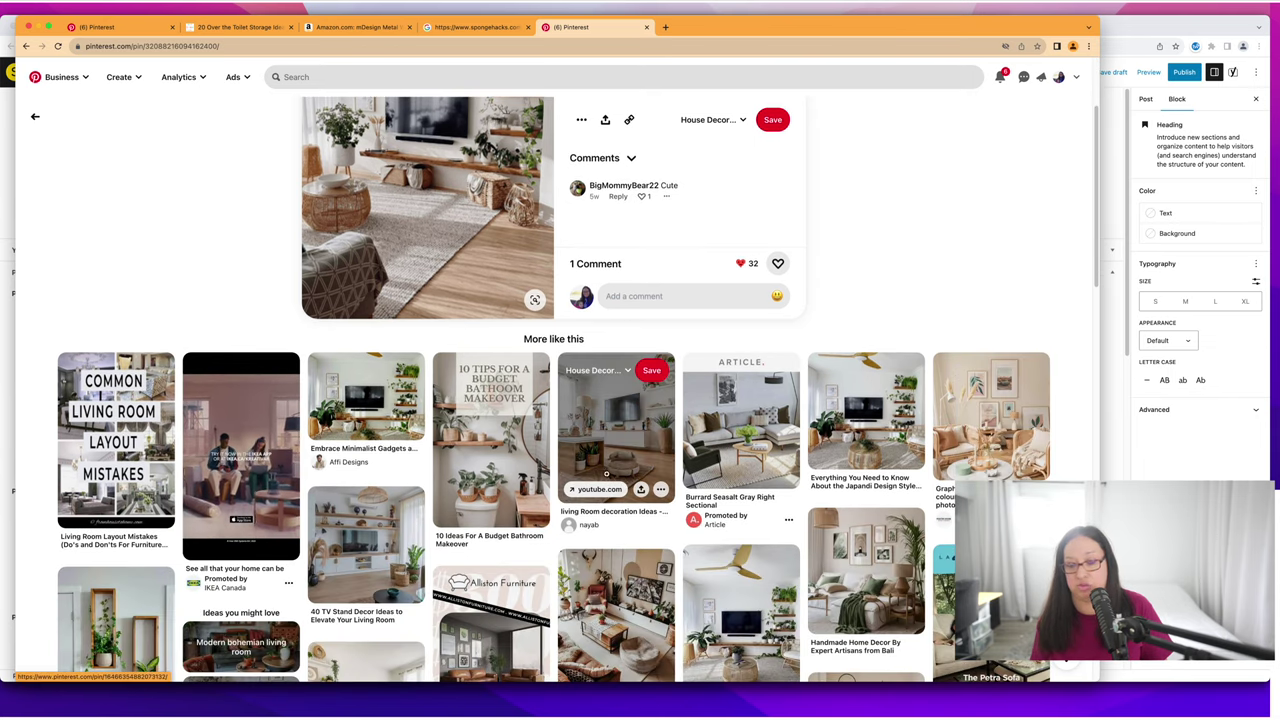
pyautogui.scroll(-5, 500, 300)
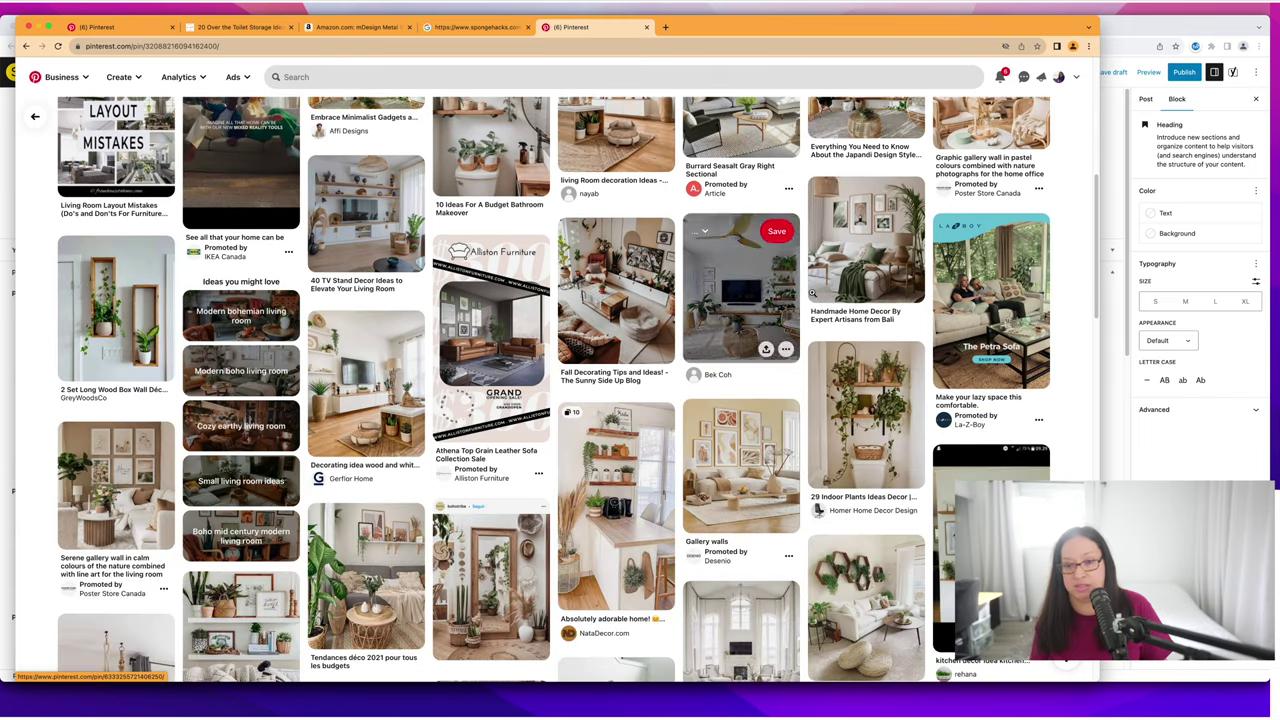
pyautogui.click(732, 293)
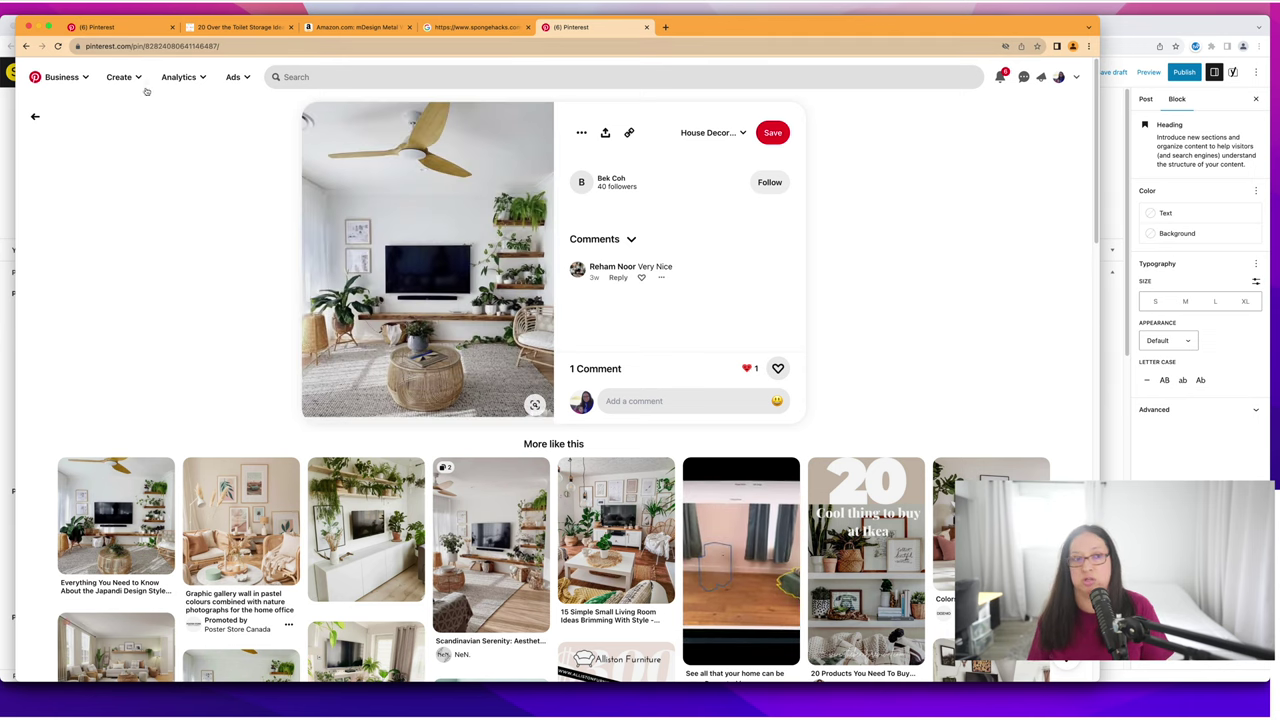
pyautogui.click(179, 45)
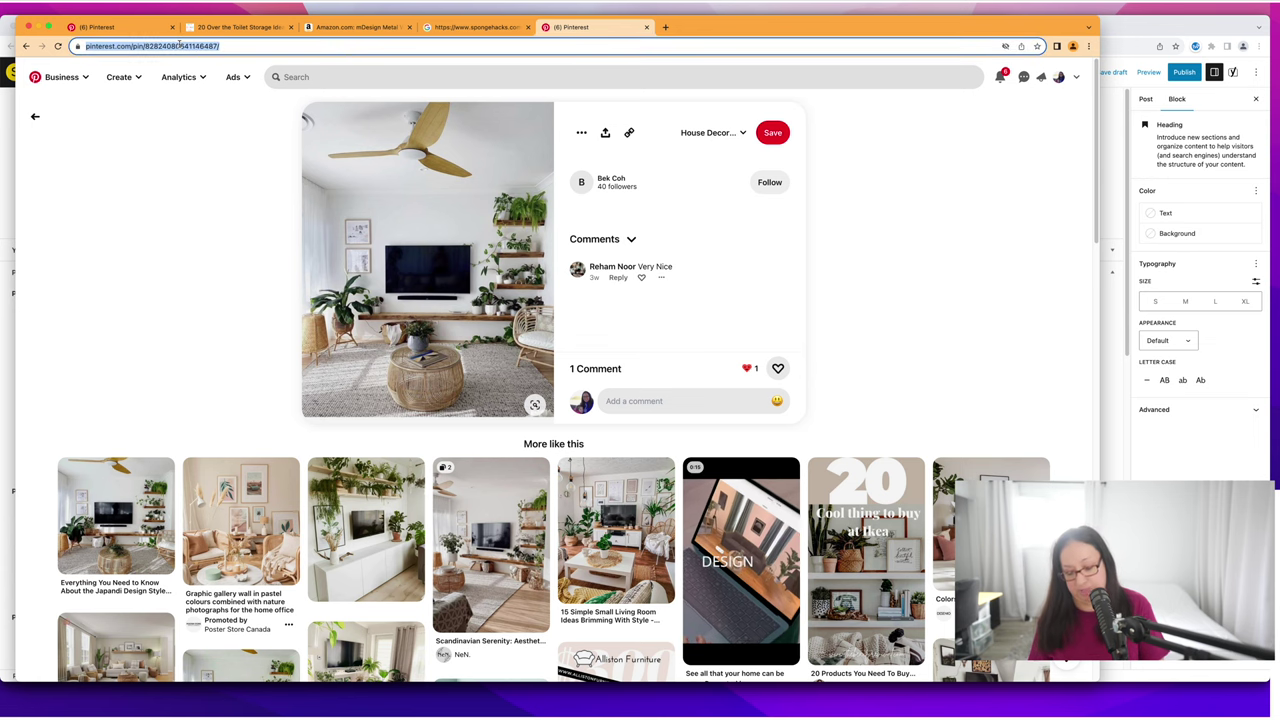
# Complete the heading as '1. Title' and paste the ceiling-fan pin link below it as an embed.
pyautogui.press('super+Tab')
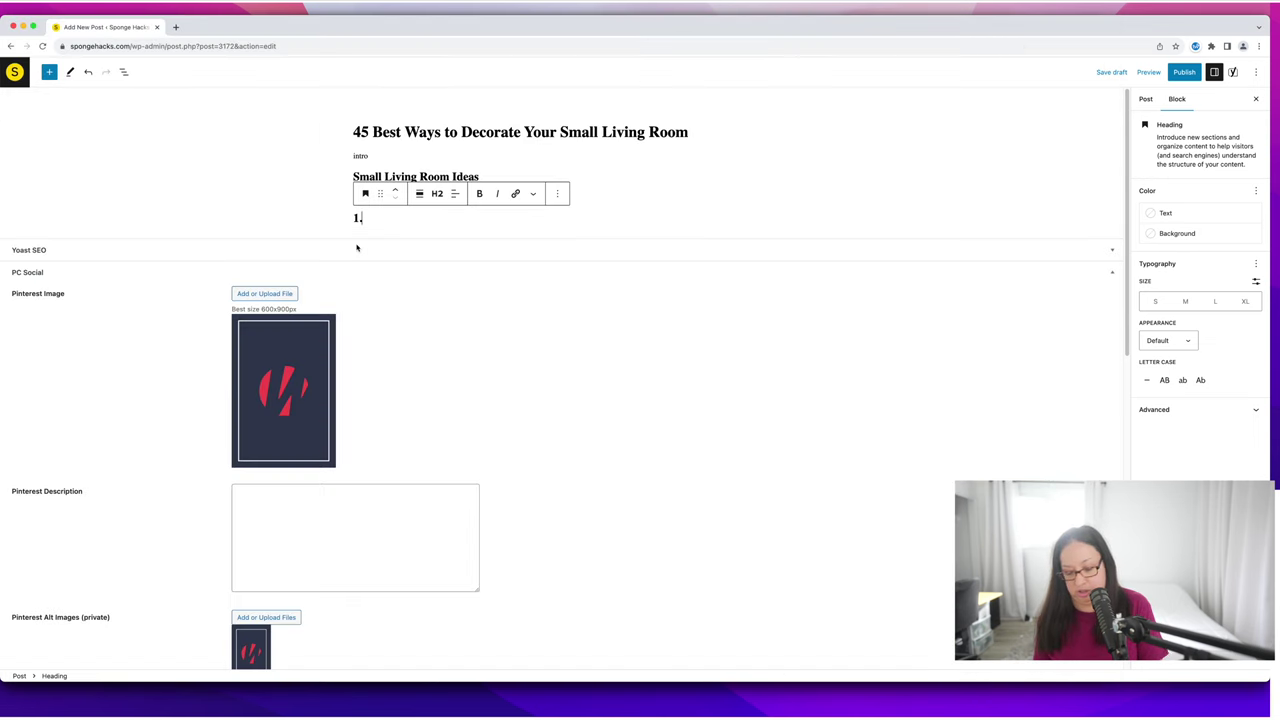
pyautogui.write('Title')
pyautogui.press('Return')
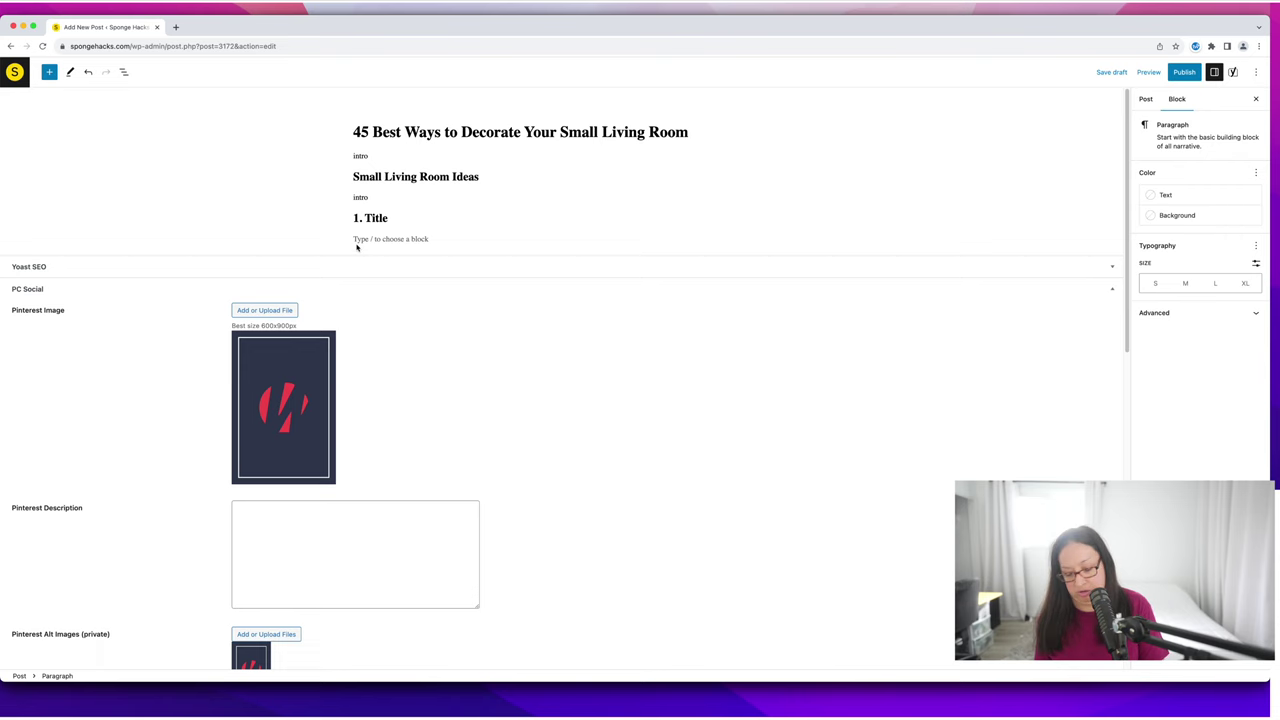
pyautogui.press('super+v')
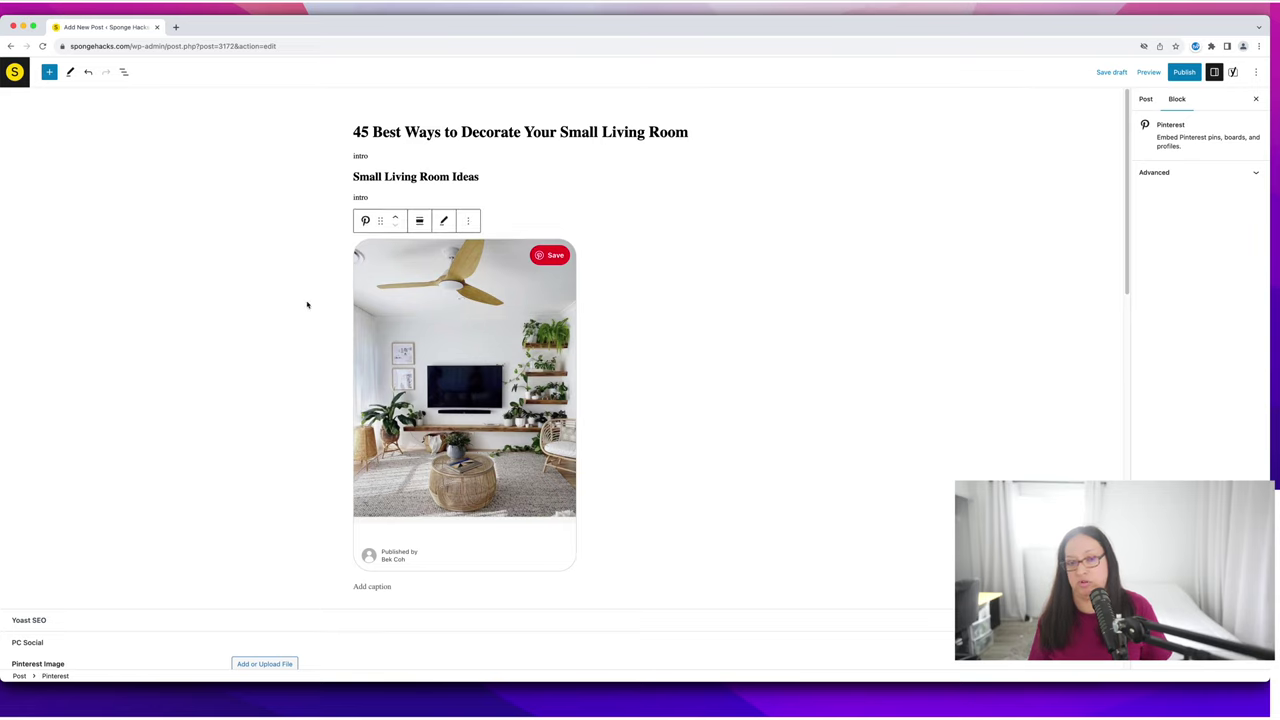
# Add a new heading block below the Pinterest embed.
pyautogui.scroll(-5, 356, 295)
pyautogui.click(398, 294)
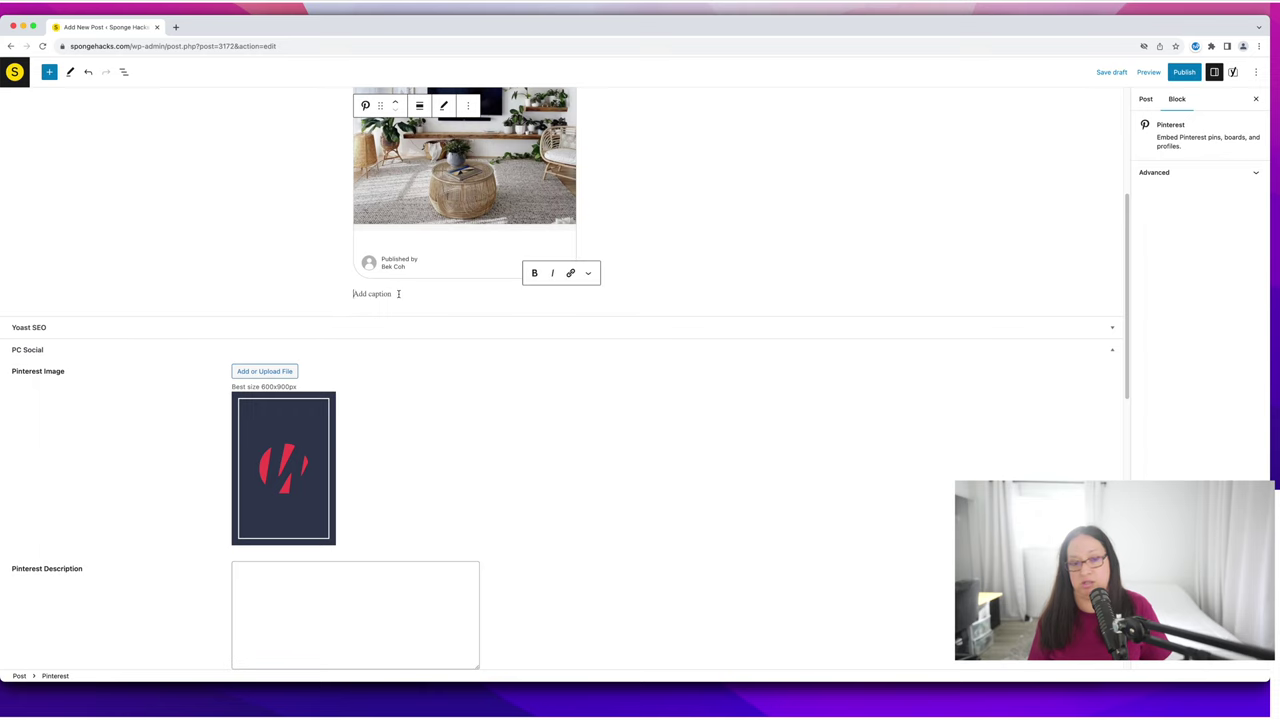
pyautogui.press('Return')
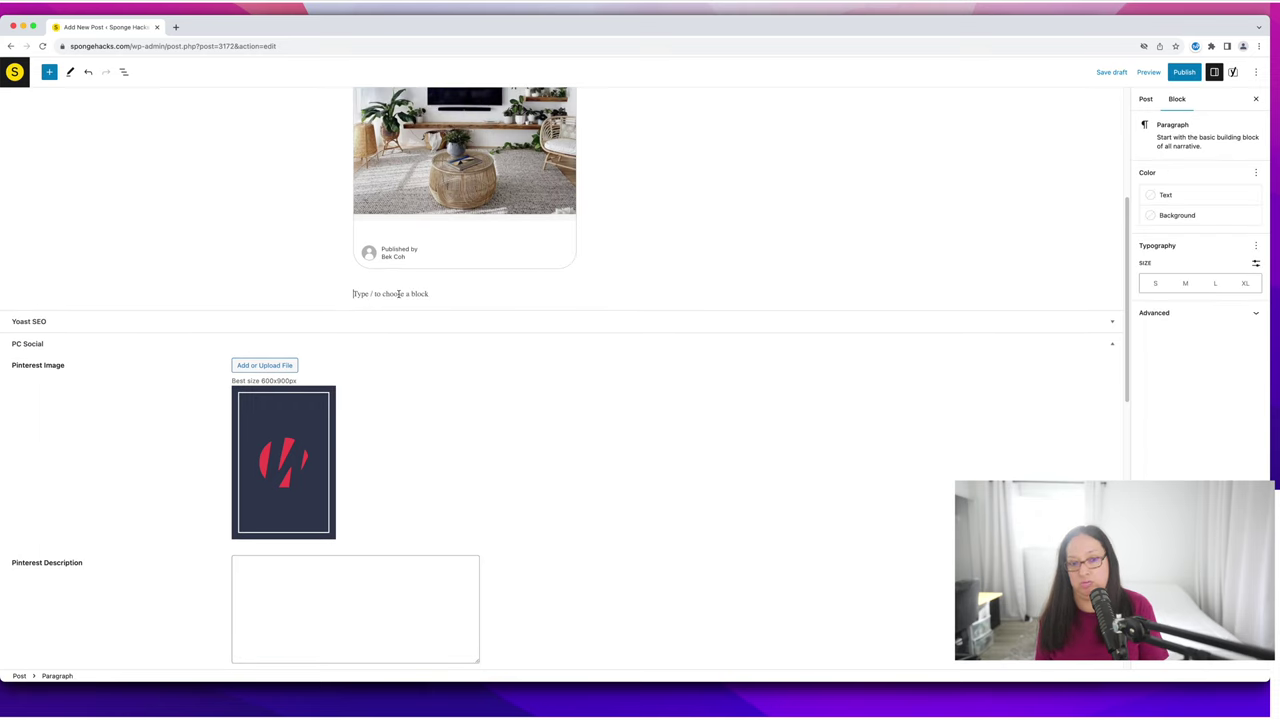
pyautogui.write('/')
pyautogui.press('Return')
pyautogui.press('super+Tab')
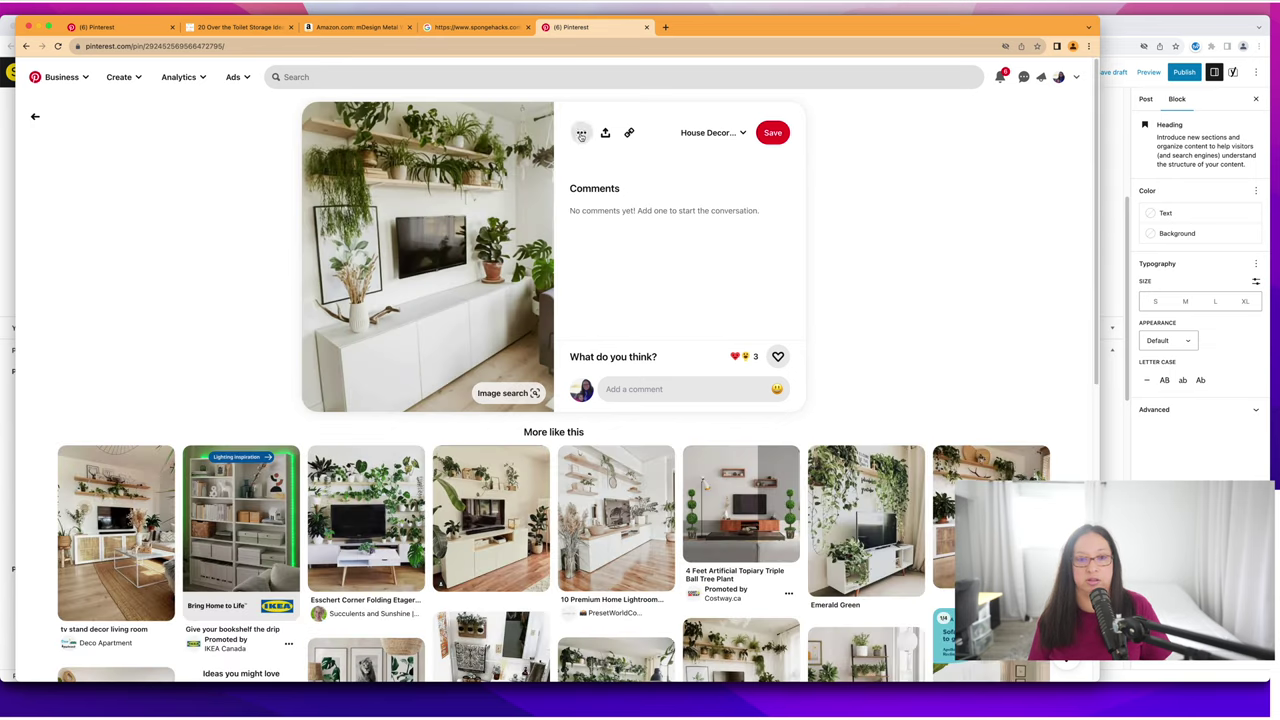
# Copy the Large-size iframe embed code of the plant-filled living room pin.
pyautogui.click(581, 133)
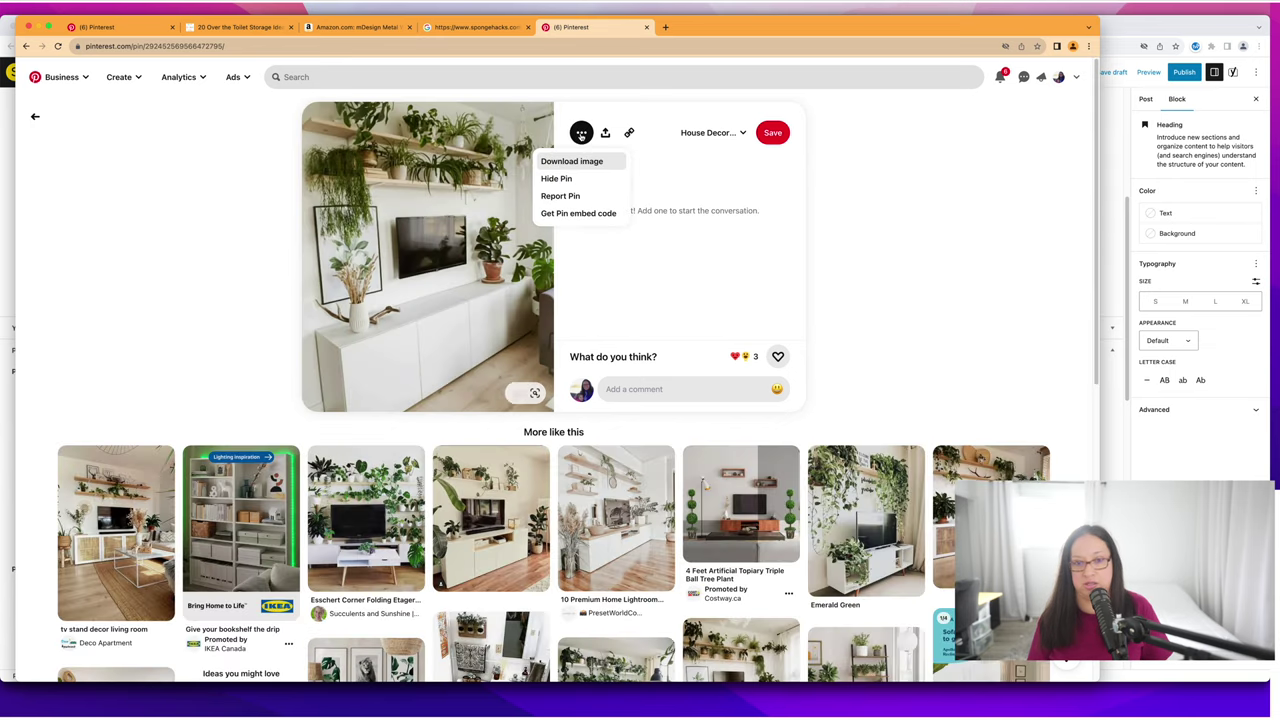
pyautogui.click(600, 214)
pyautogui.click(586, 348)
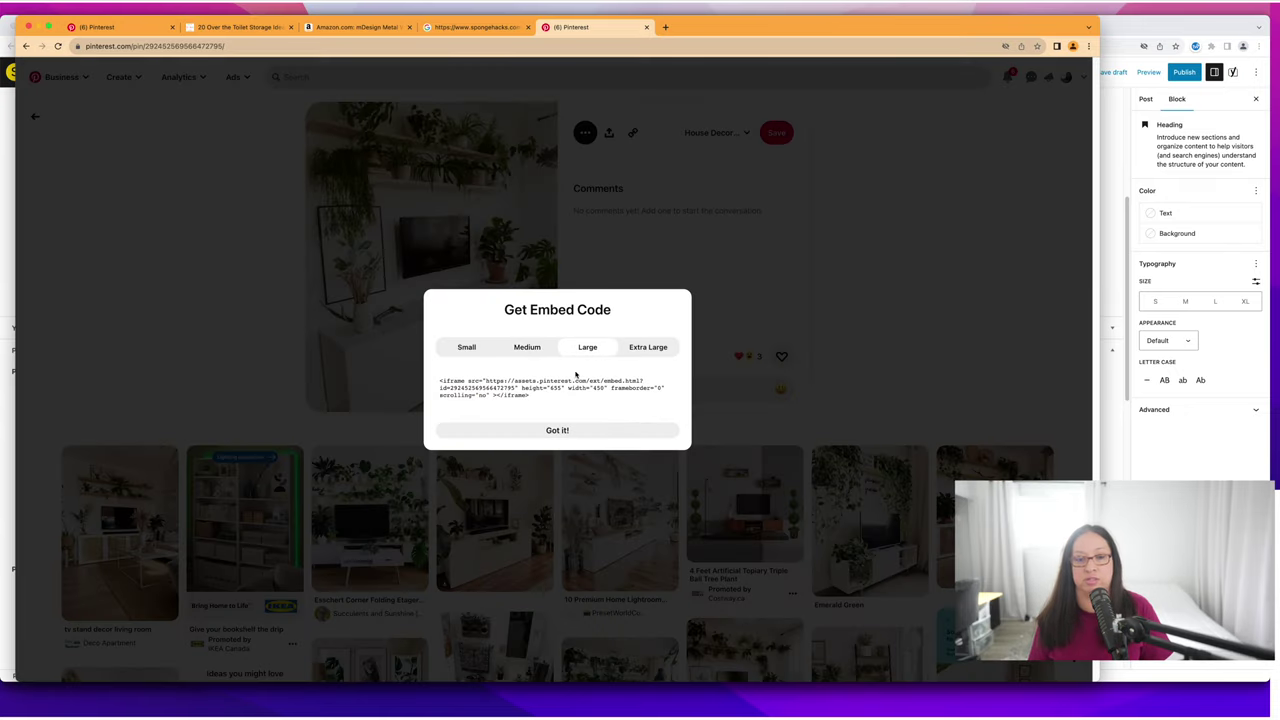
pyautogui.tripleClick(535, 390)
pyautogui.press('super+c')
pyautogui.rightClick(446, 380)
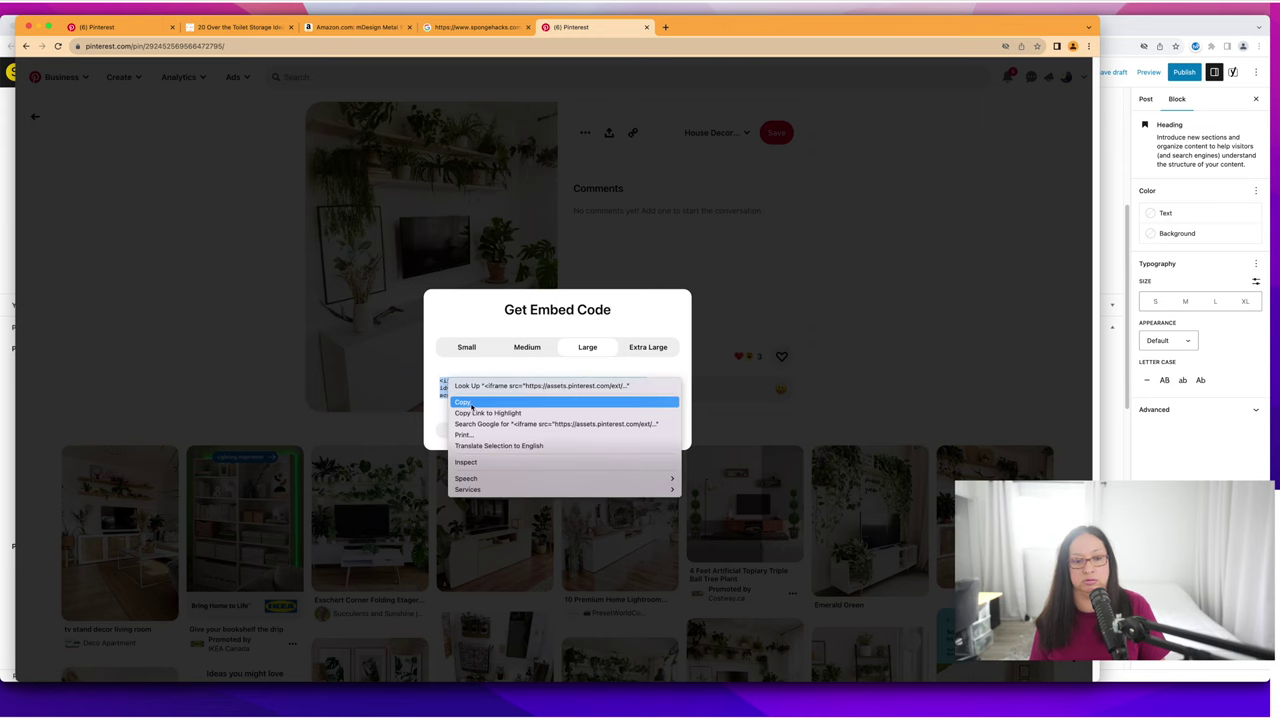
pyautogui.click(472, 402)
pyautogui.press('super+grave')
pyautogui.click(380, 291)
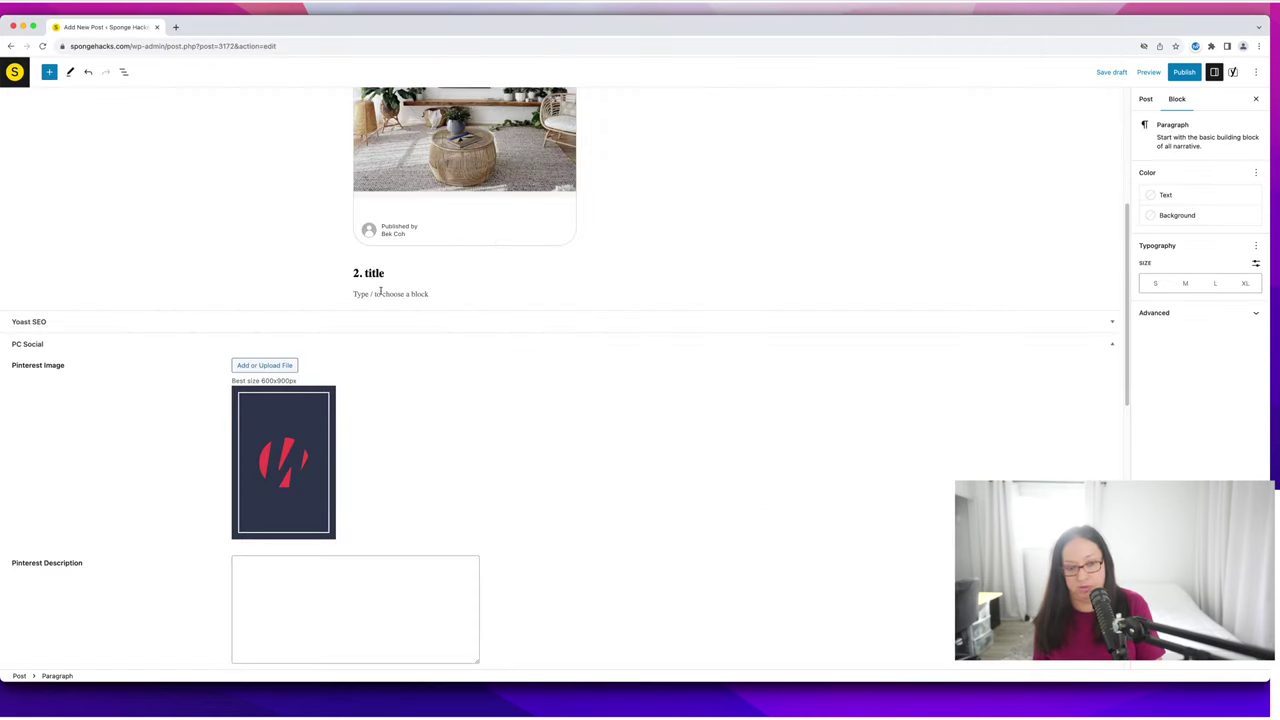
# Insert a Custom HTML block under '2. title' with the pasted pin iframe, and preview it.
pyautogui.write('/ht')
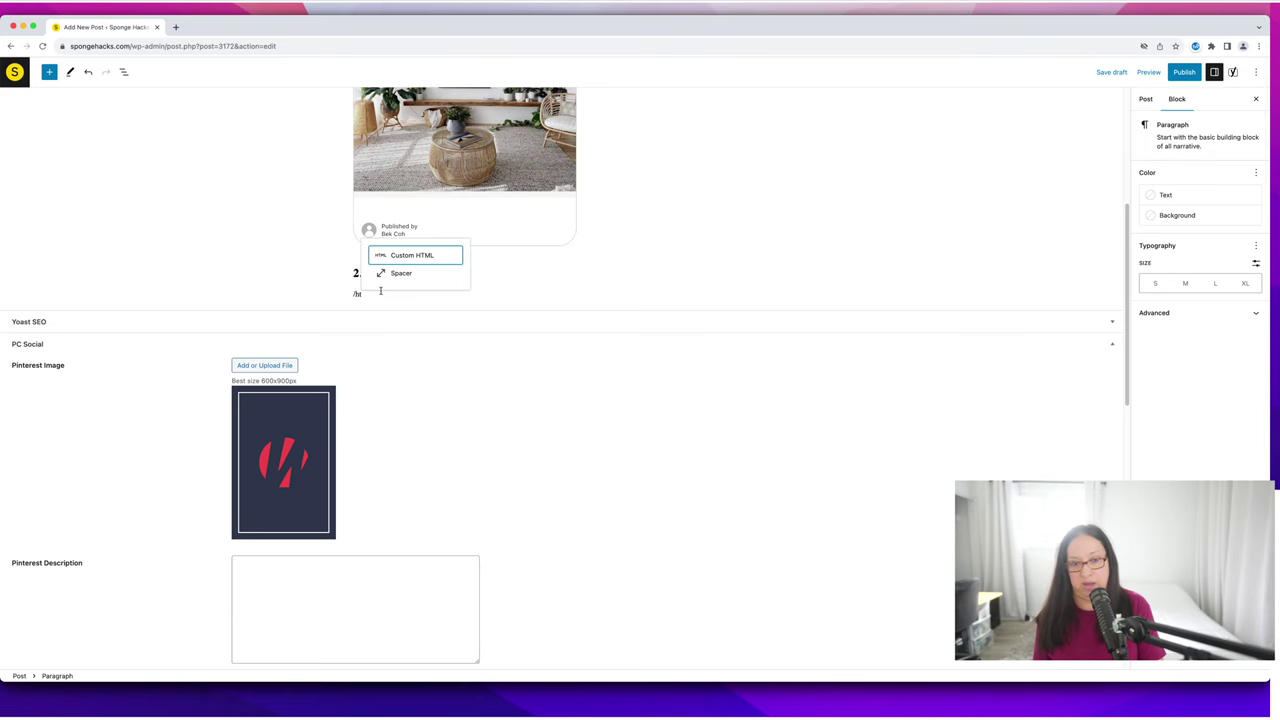
pyautogui.press('Return')
pyautogui.press('super+v')
pyautogui.click(451, 277)
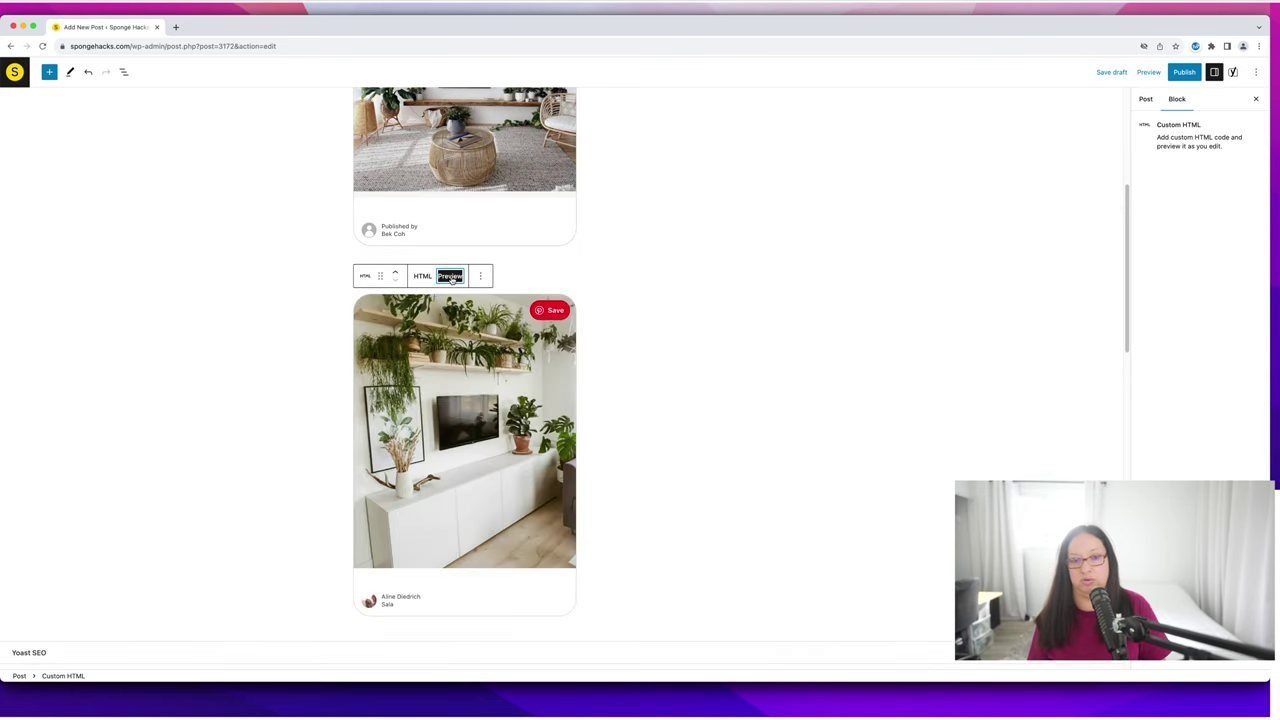
pyautogui.click(233, 351)
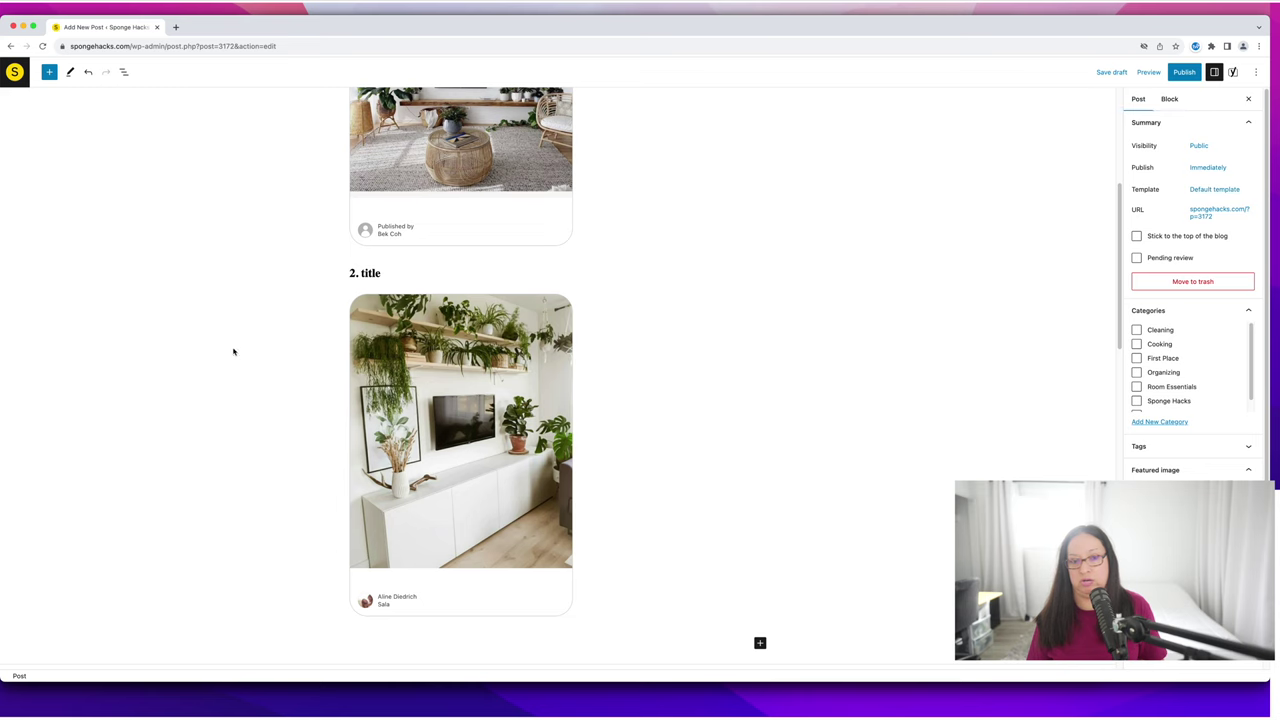
pyautogui.scroll(3, 233, 351)
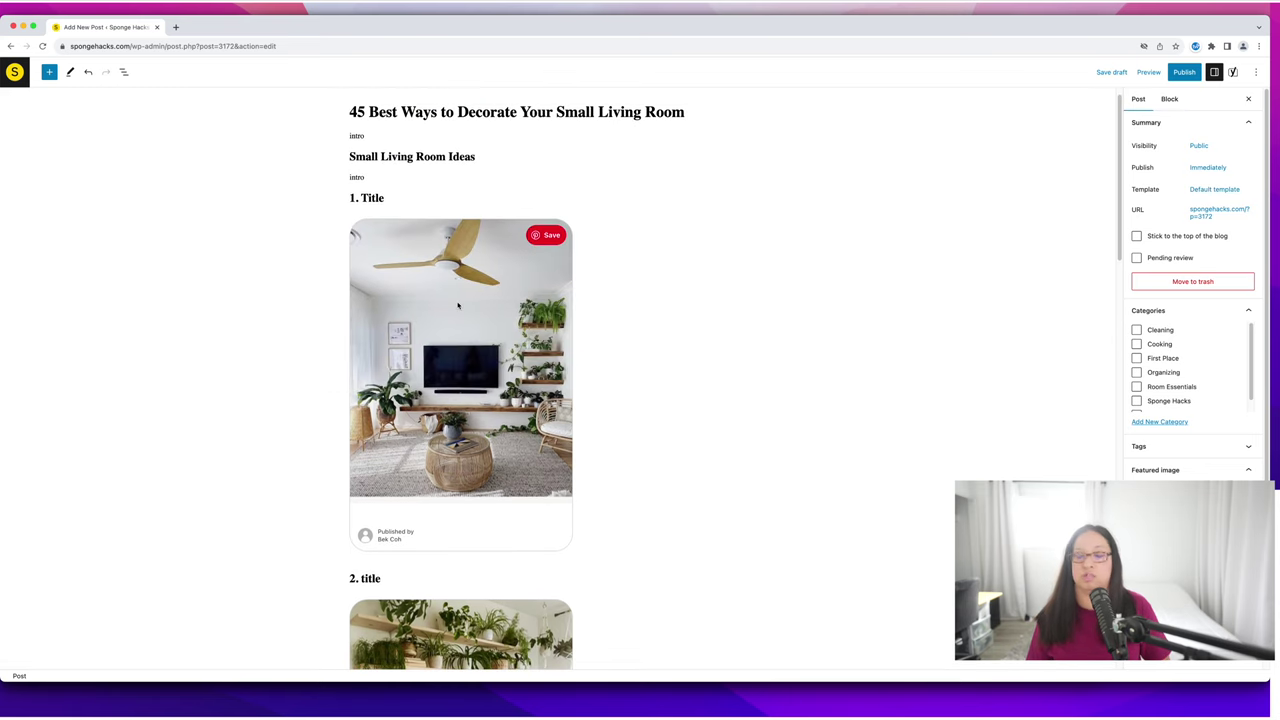
pyautogui.scroll(-5, 249, 320)
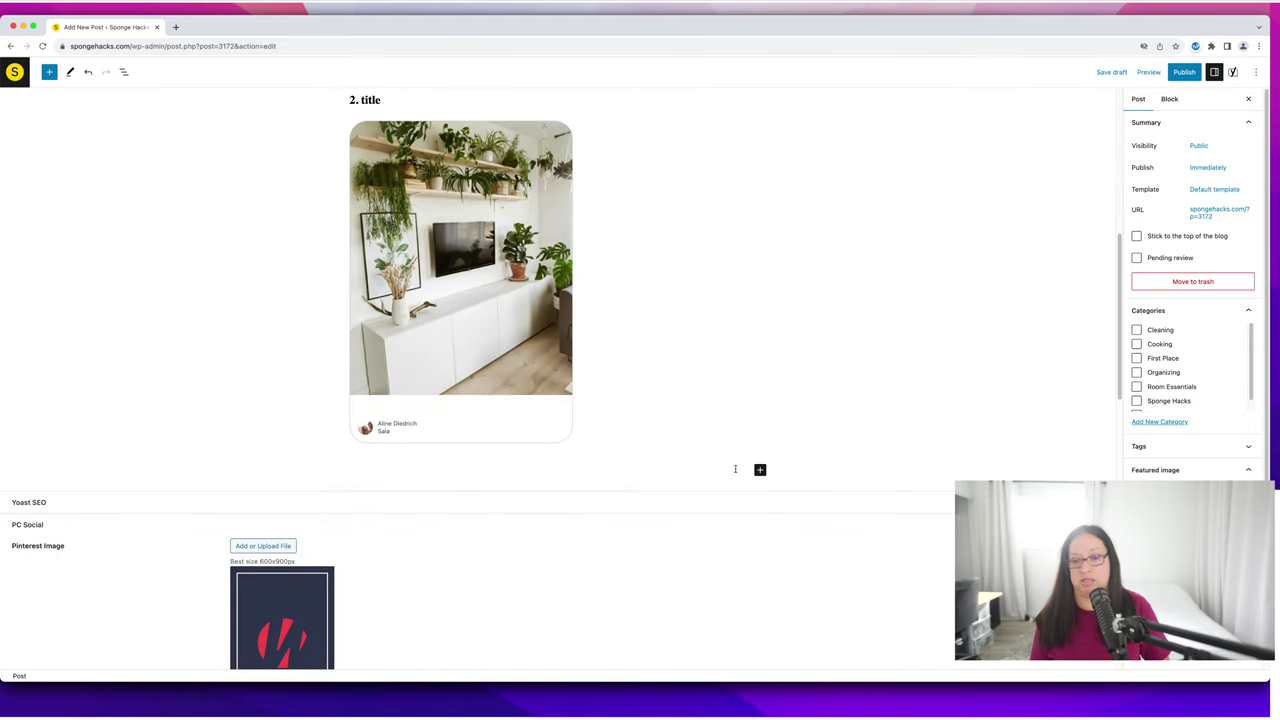
pyautogui.click(760, 469)
# Insert a Pinterest embed block and grab the URL of the patterned-armchair living room pin.
pyautogui.write('emb')
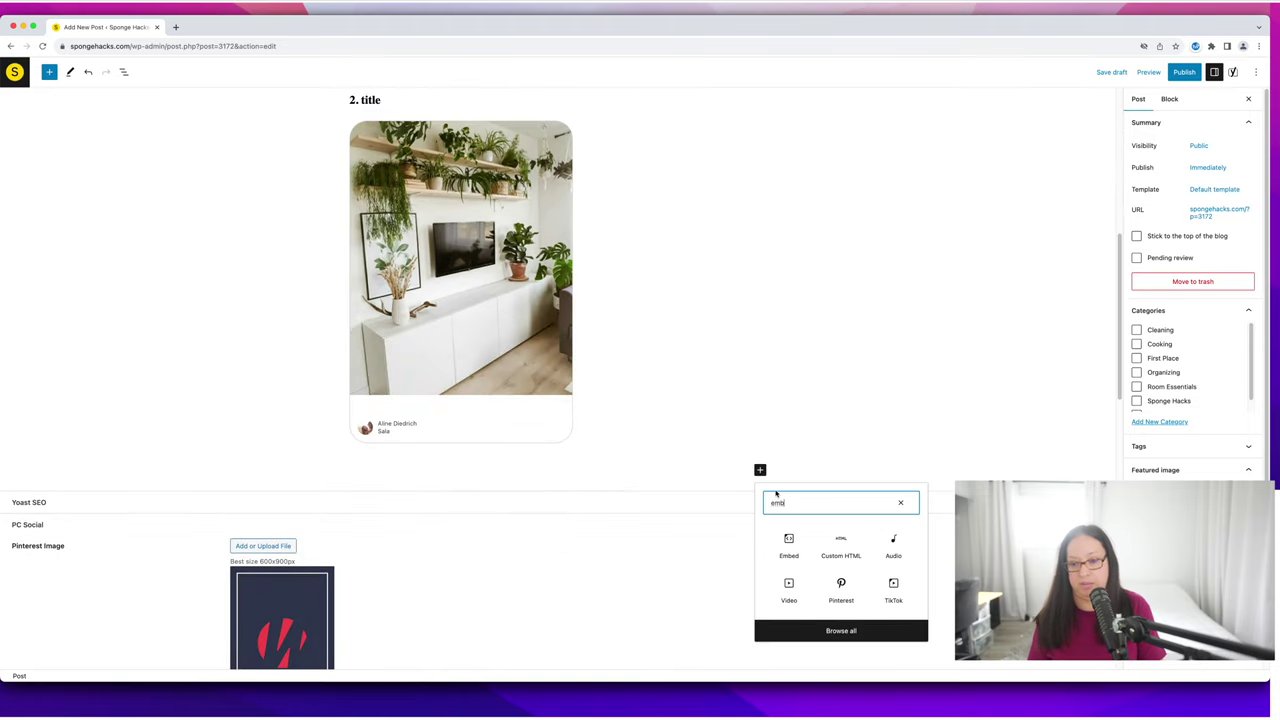
pyautogui.click(841, 590)
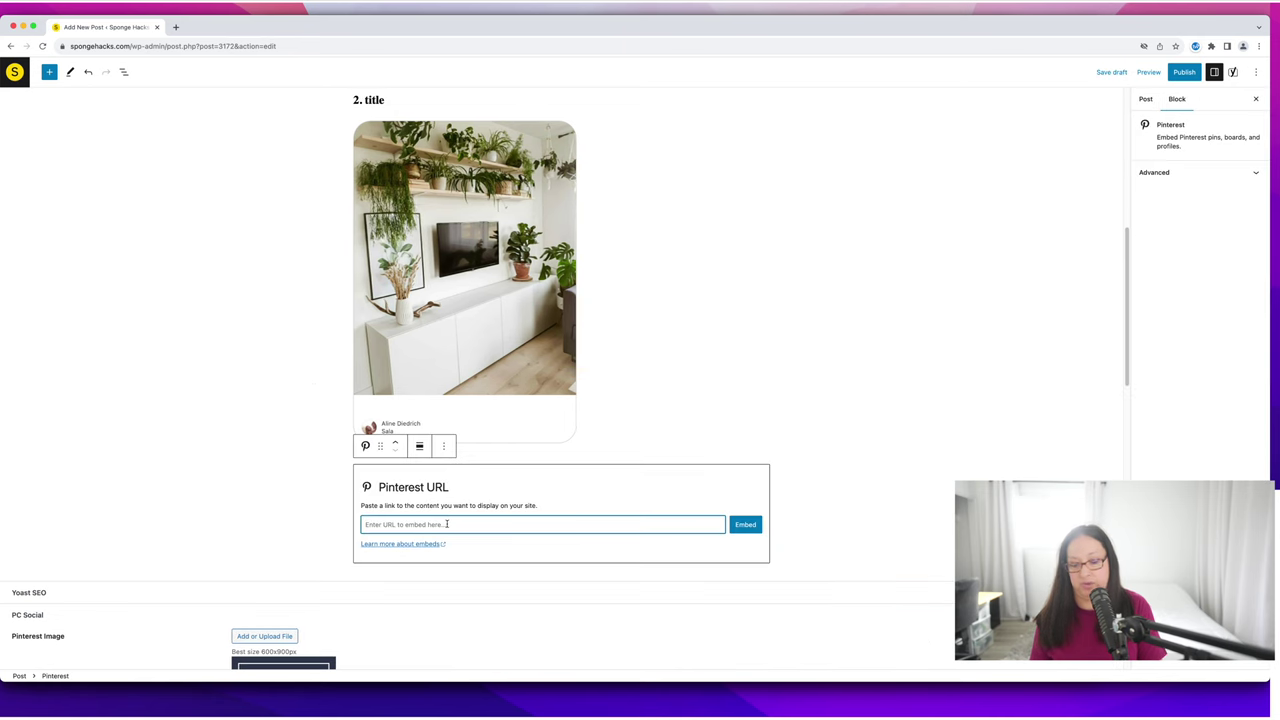
pyautogui.press('super+Tab')
pyautogui.scroll(-10, 177, 288)
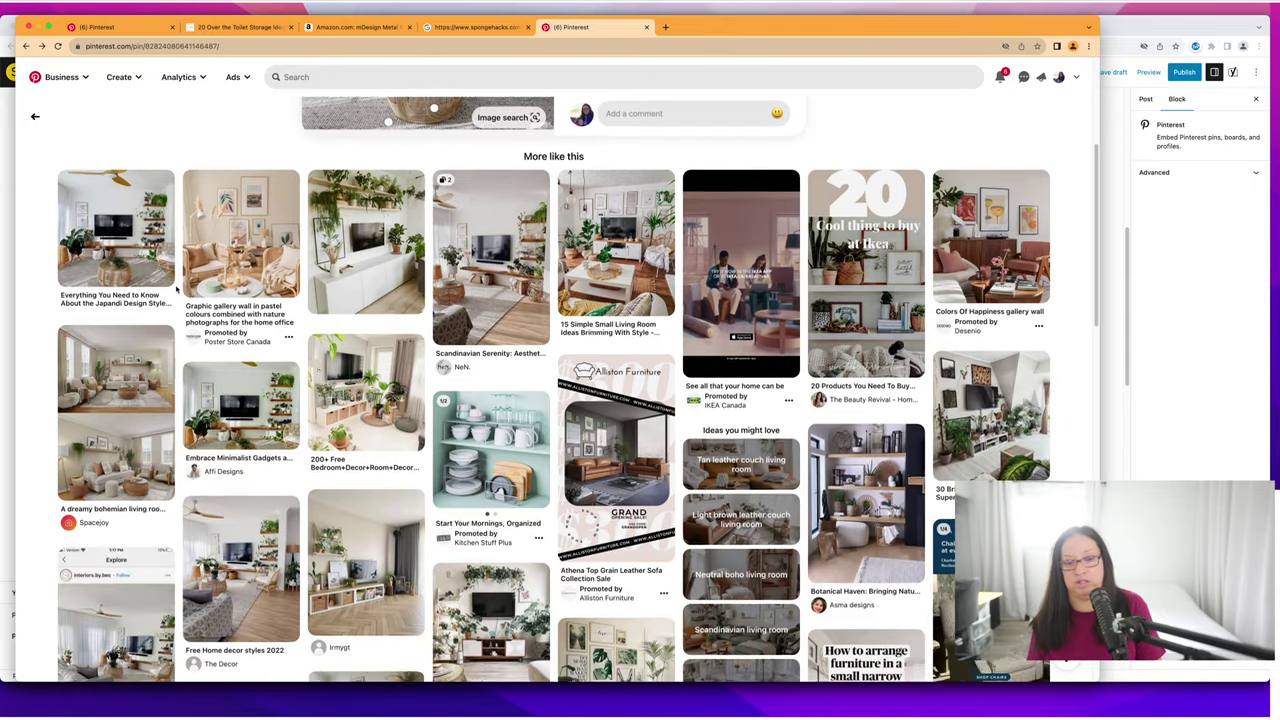
pyautogui.click(240, 435)
pyautogui.click(212, 44)
pyautogui.press('super+c')
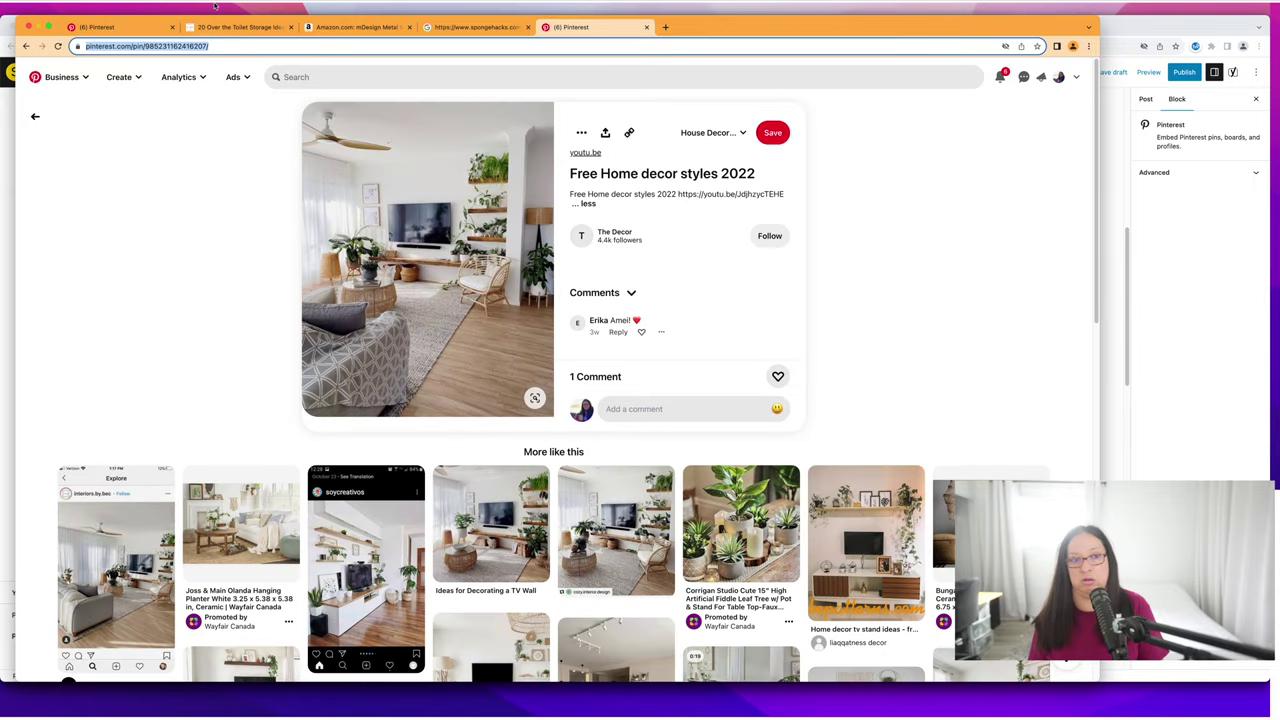
pyautogui.press('super+Tab')
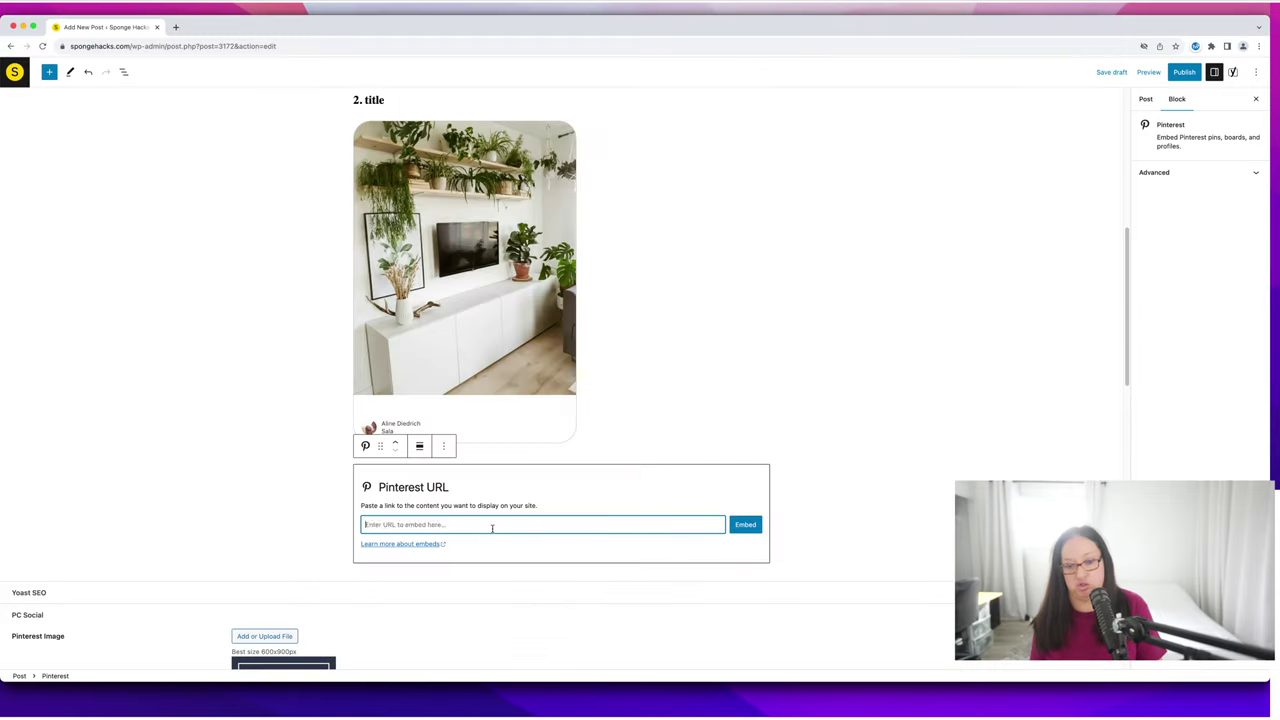
# Paste the pin URL into the Pinterest block, embed it, and start a new block below.
pyautogui.press('super+v')
pyautogui.click(743, 524)
pyautogui.click(745, 517)
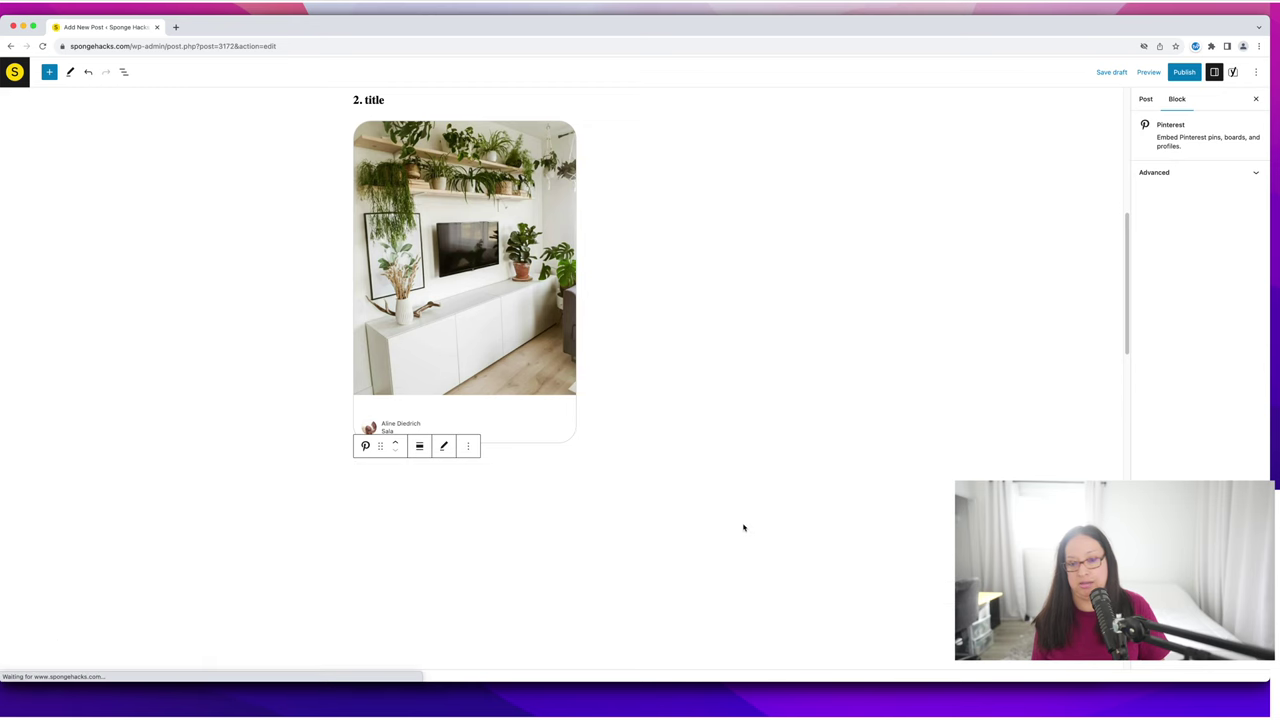
pyautogui.scroll(-3, 240, 500)
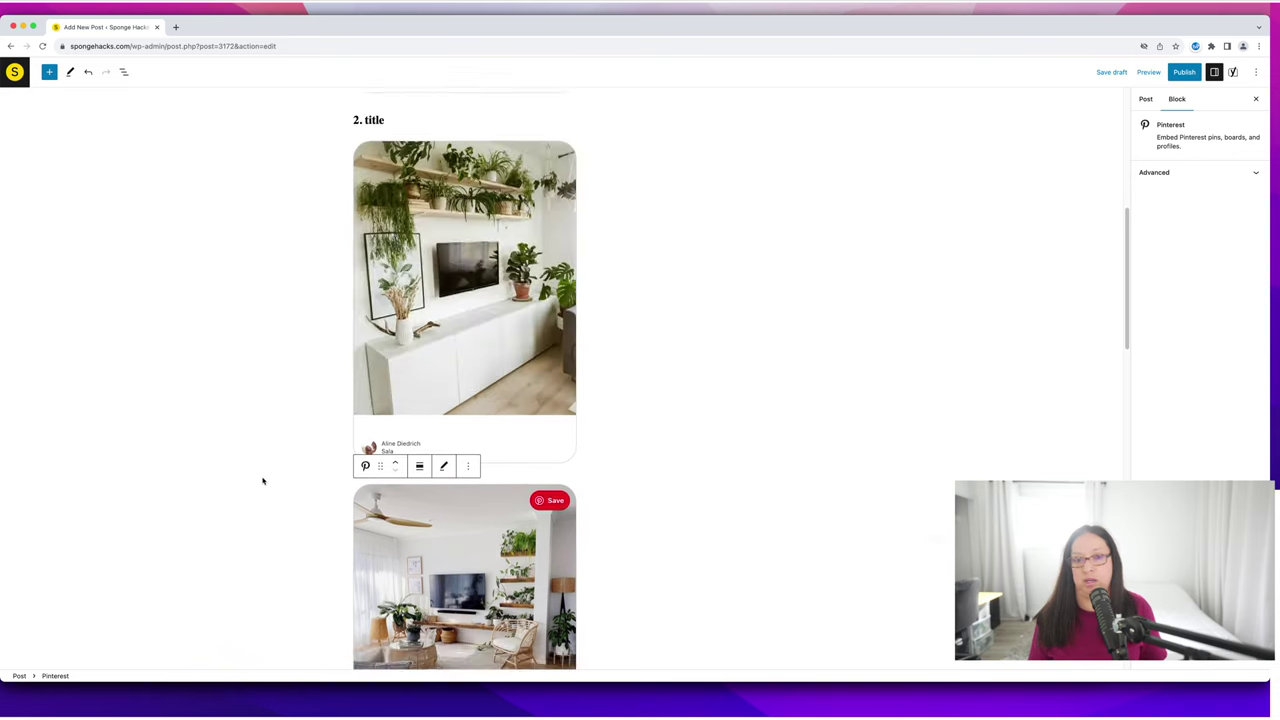
pyautogui.scroll(-2, 263, 481)
pyautogui.click(413, 392)
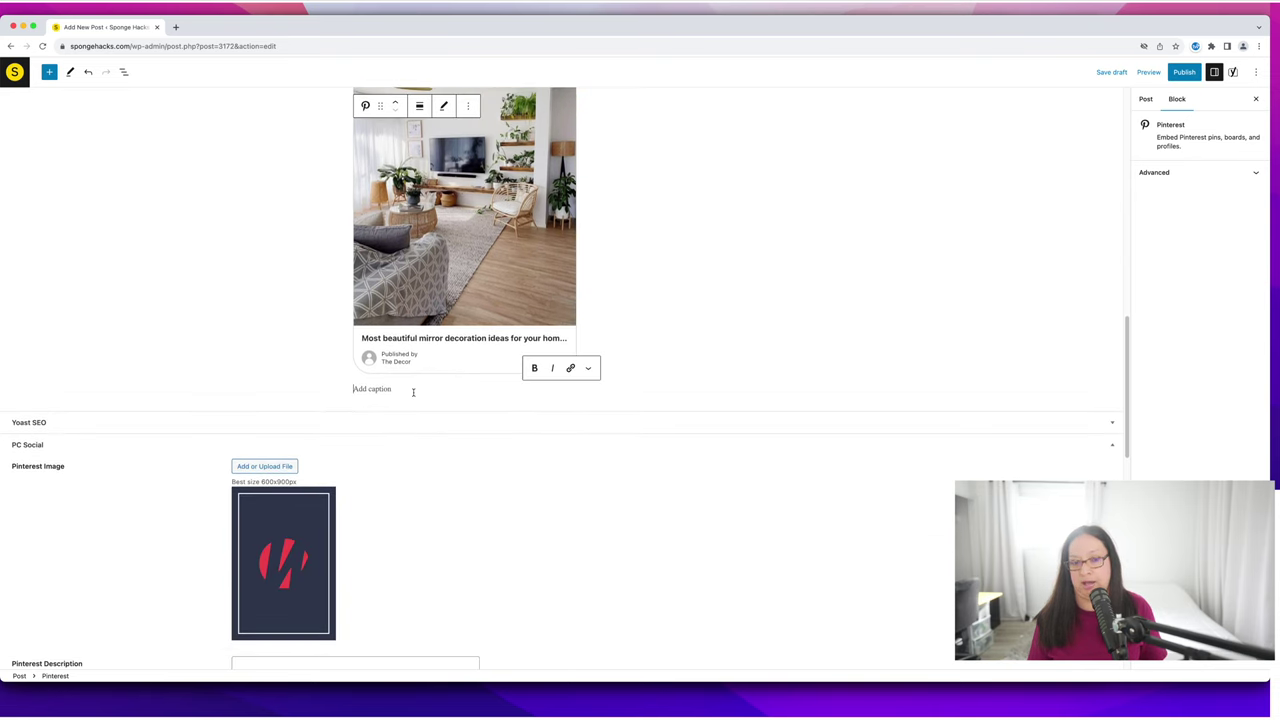
pyautogui.press('Return')
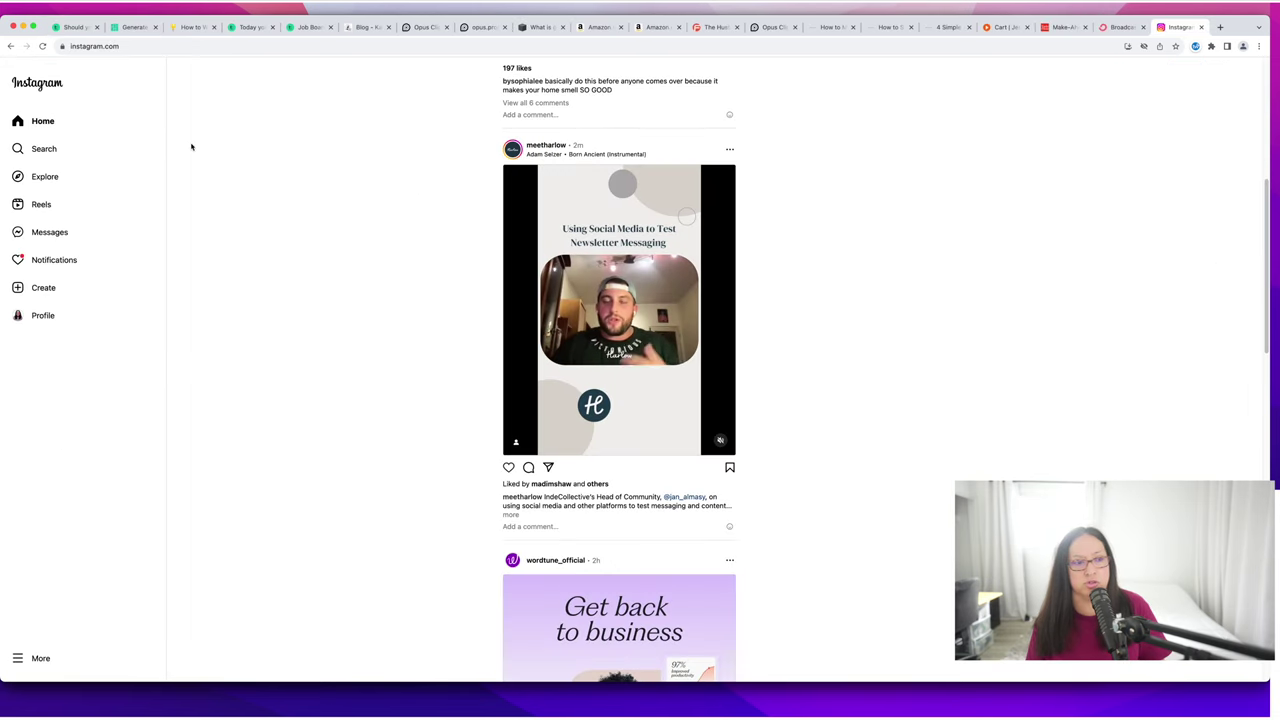
# Search Instagram for small living room ideas, open a grey-sofa post, and paste its link into the post.
pyautogui.click(48, 148)
pyautogui.write('living room r')
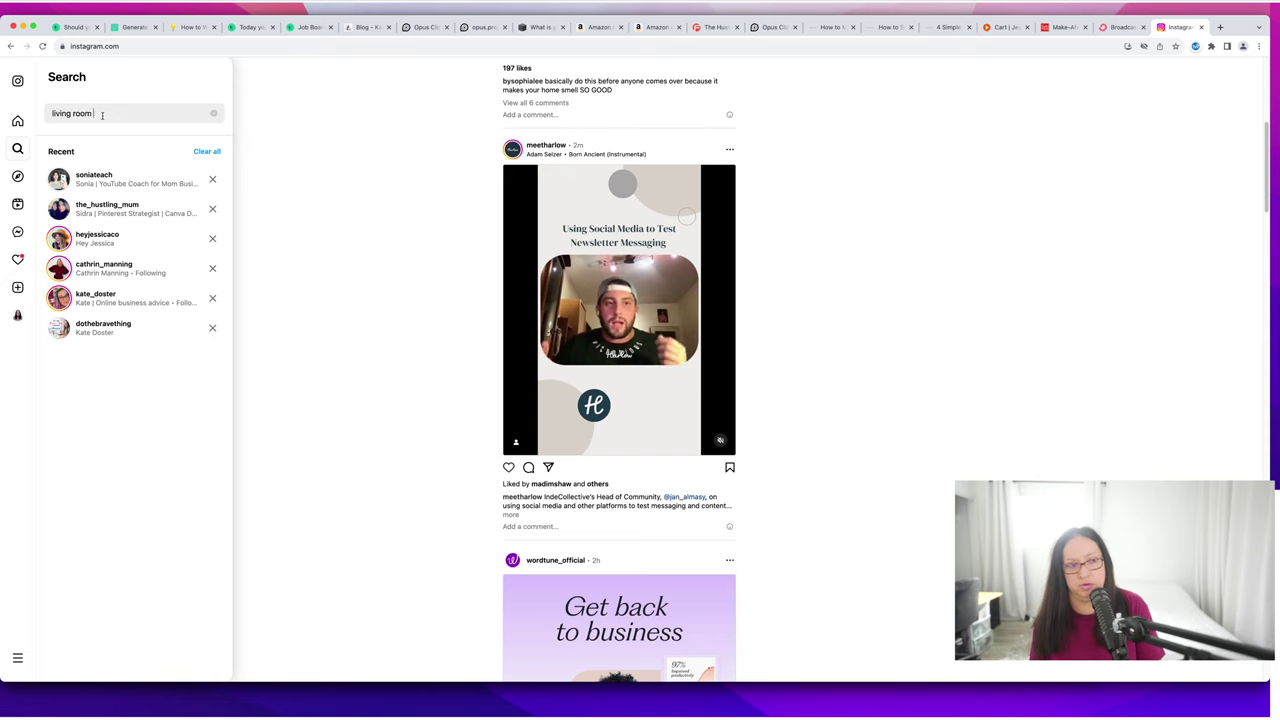
pyautogui.write('deas')
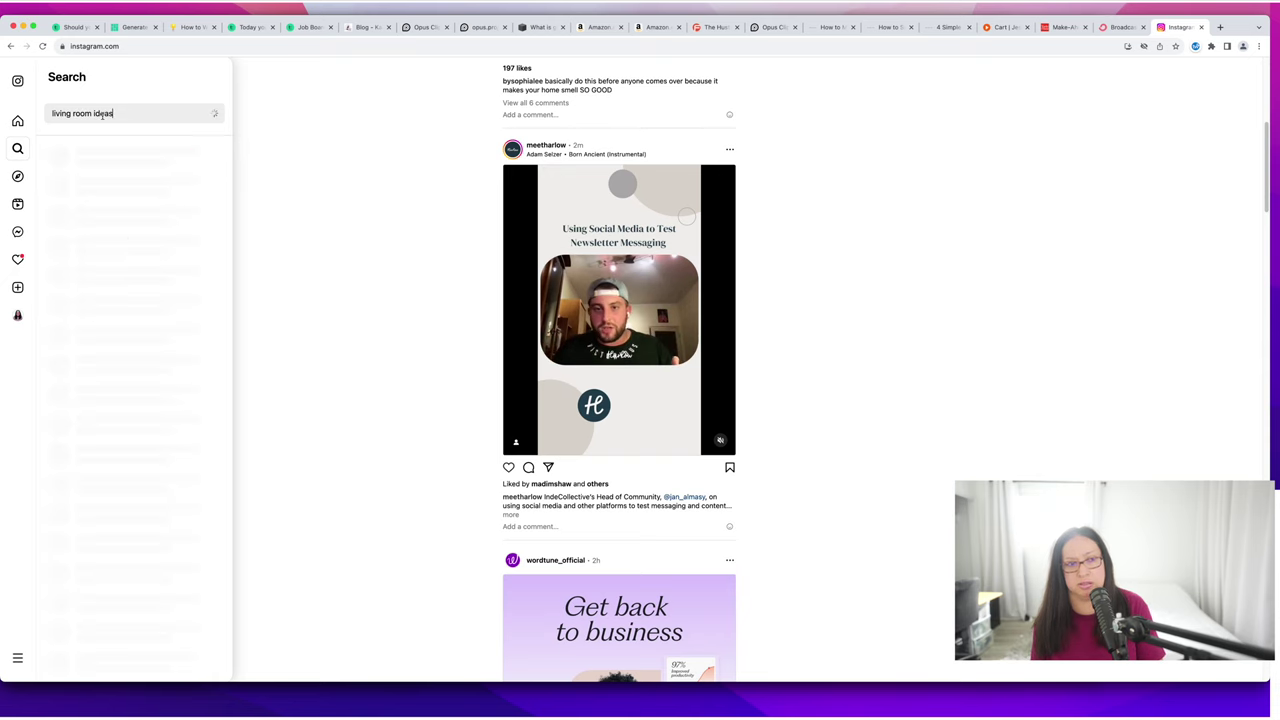
pyautogui.click(120, 178)
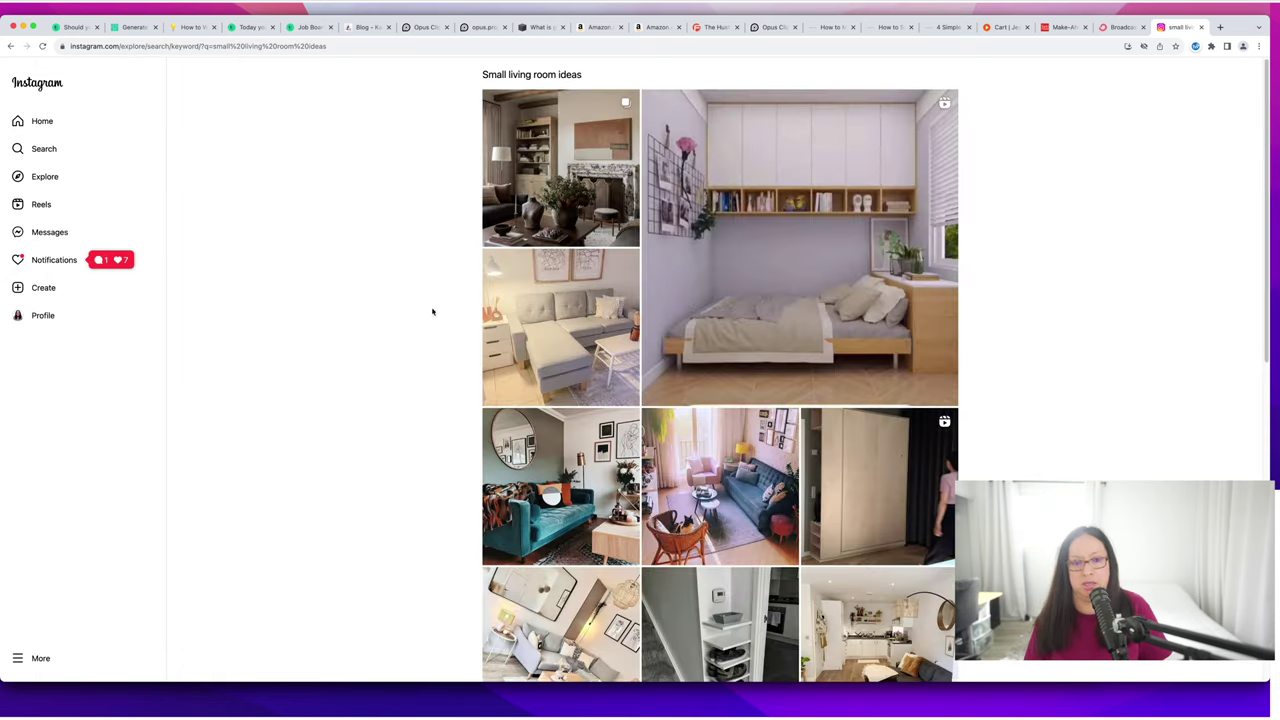
pyautogui.click(560, 325)
pyautogui.click(200, 46)
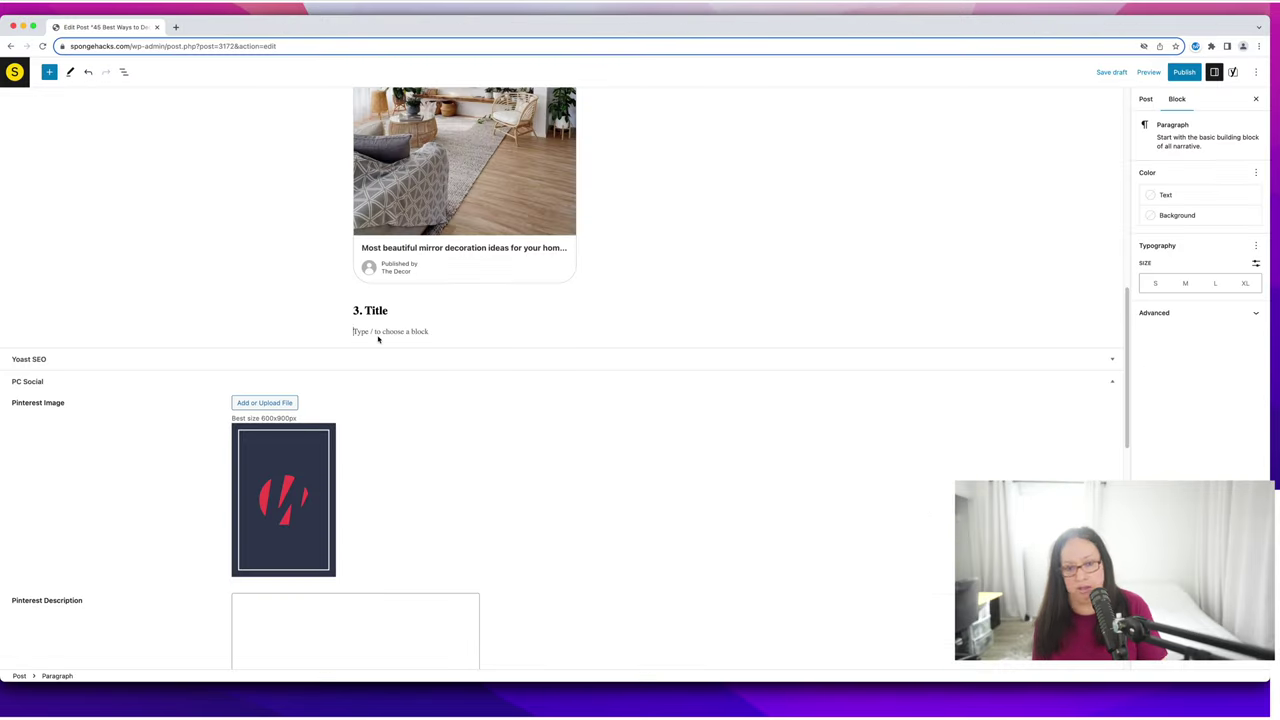
pyautogui.write('https://www.instagram.com/p/CY8p741ByfT/')
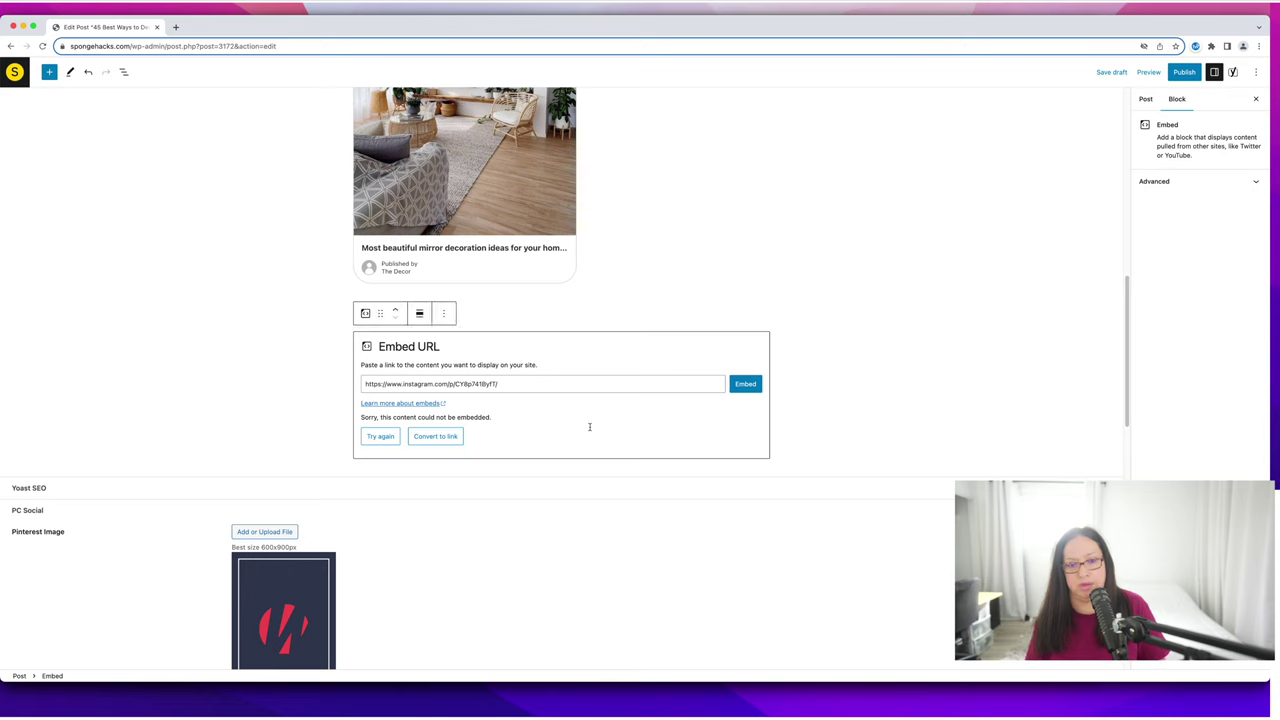
# Retry the Instagram embed, then convert it to a plain link to the sofa post.
pyautogui.click(750, 387)
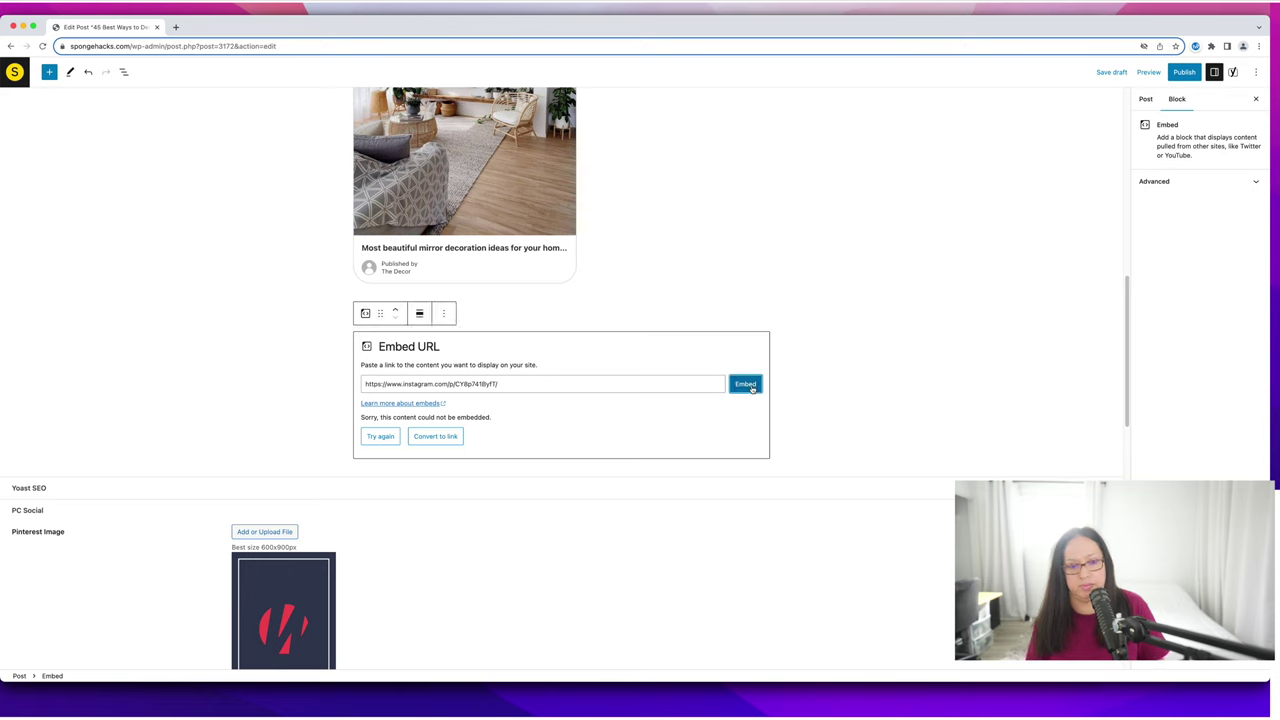
pyautogui.click(436, 436)
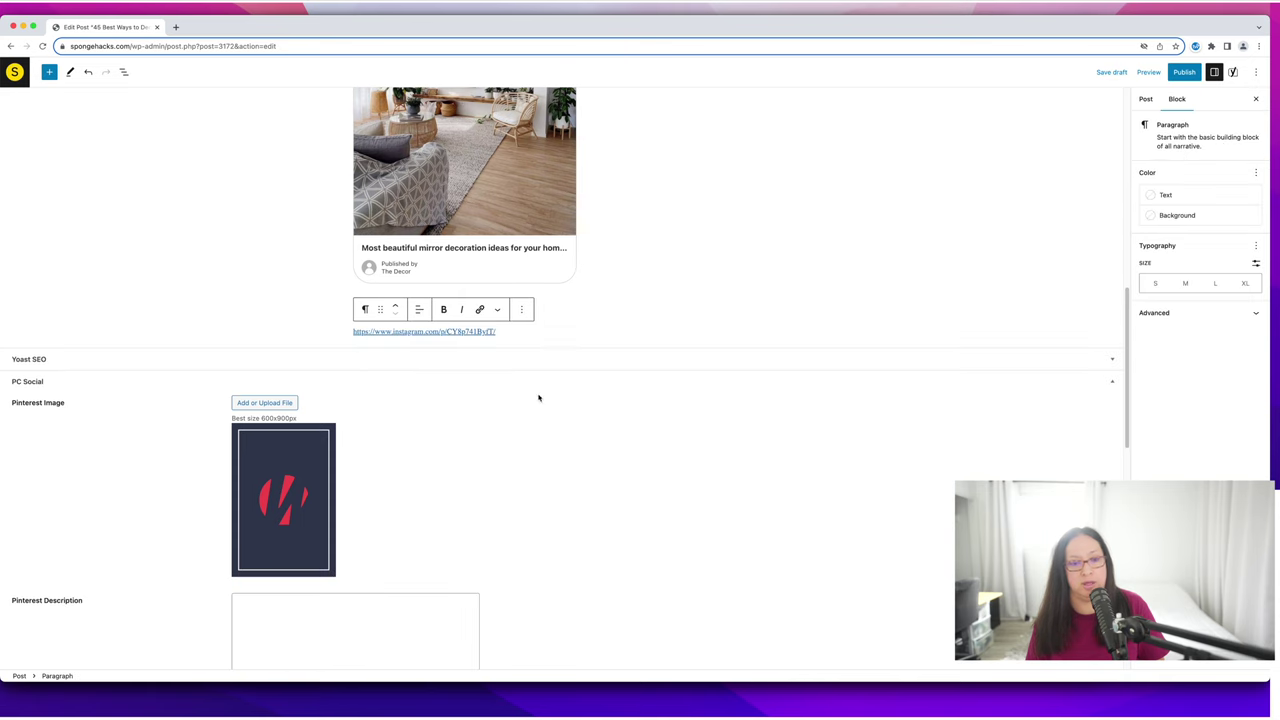
pyautogui.click(546, 347)
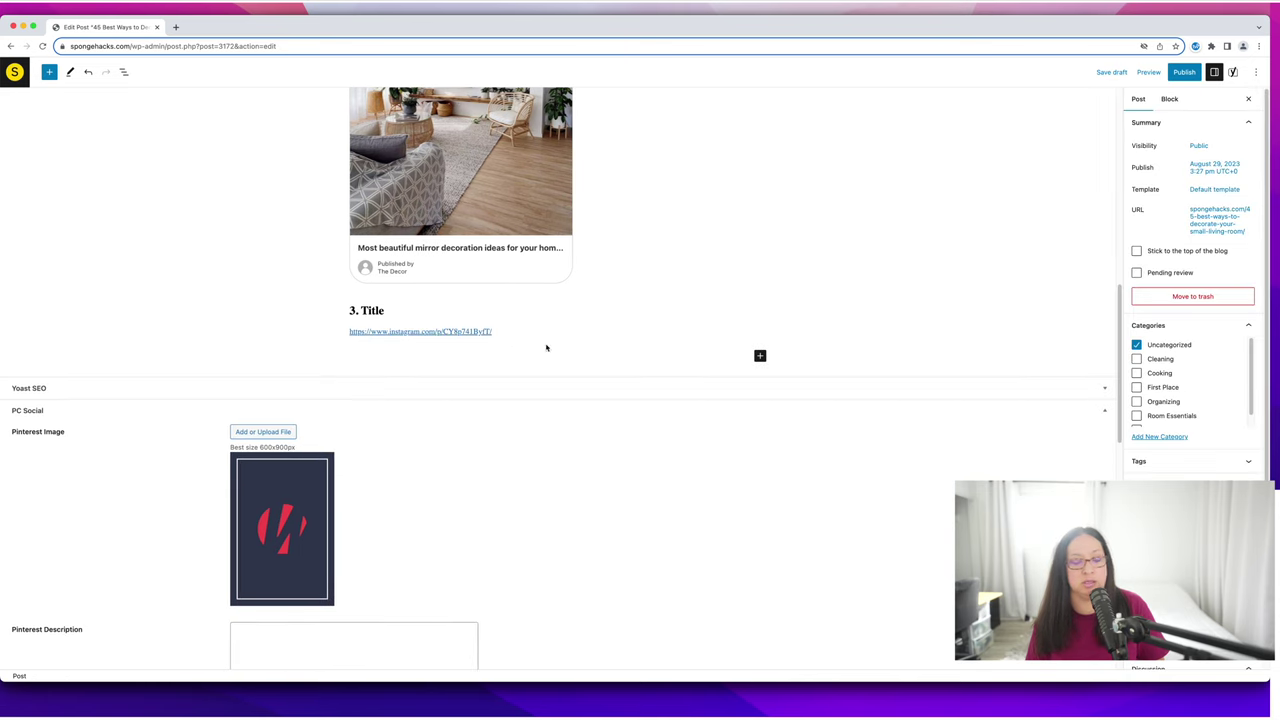
pyautogui.click(508, 333)
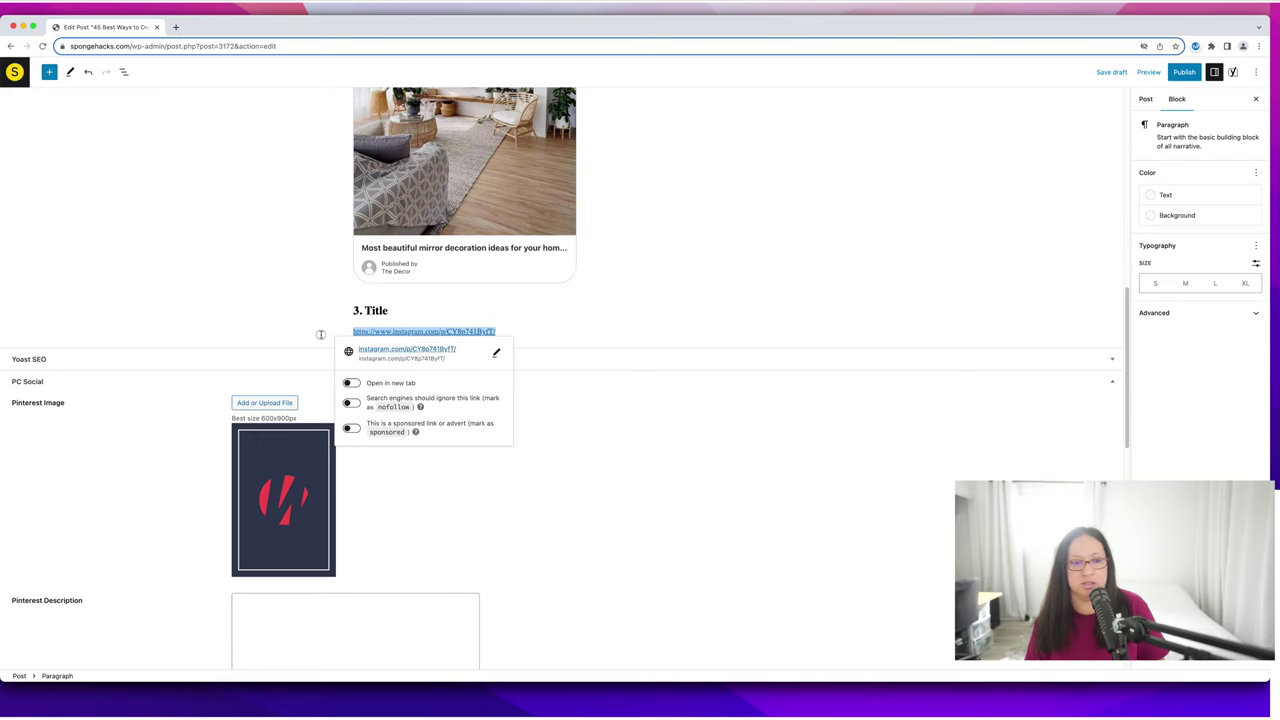
# Open the cream-sofa living room post on Instagram and select its URL.
pyautogui.click(549, 340)
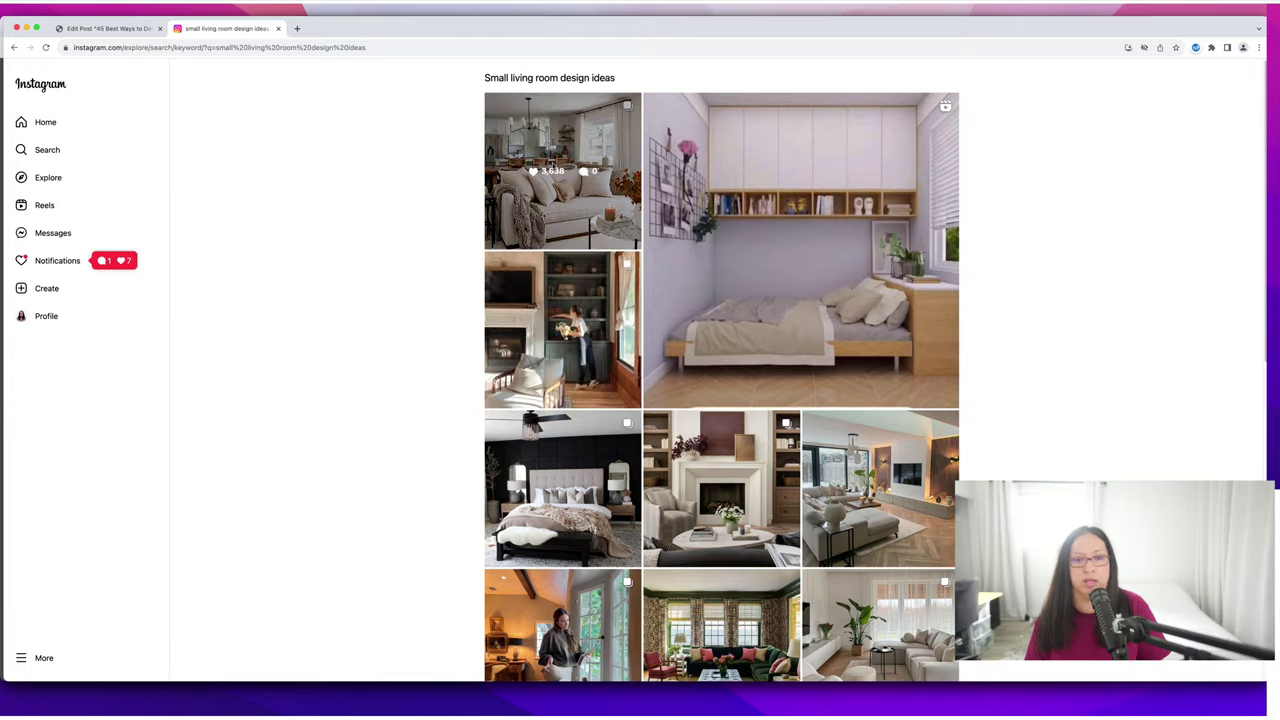
pyautogui.click(558, 143)
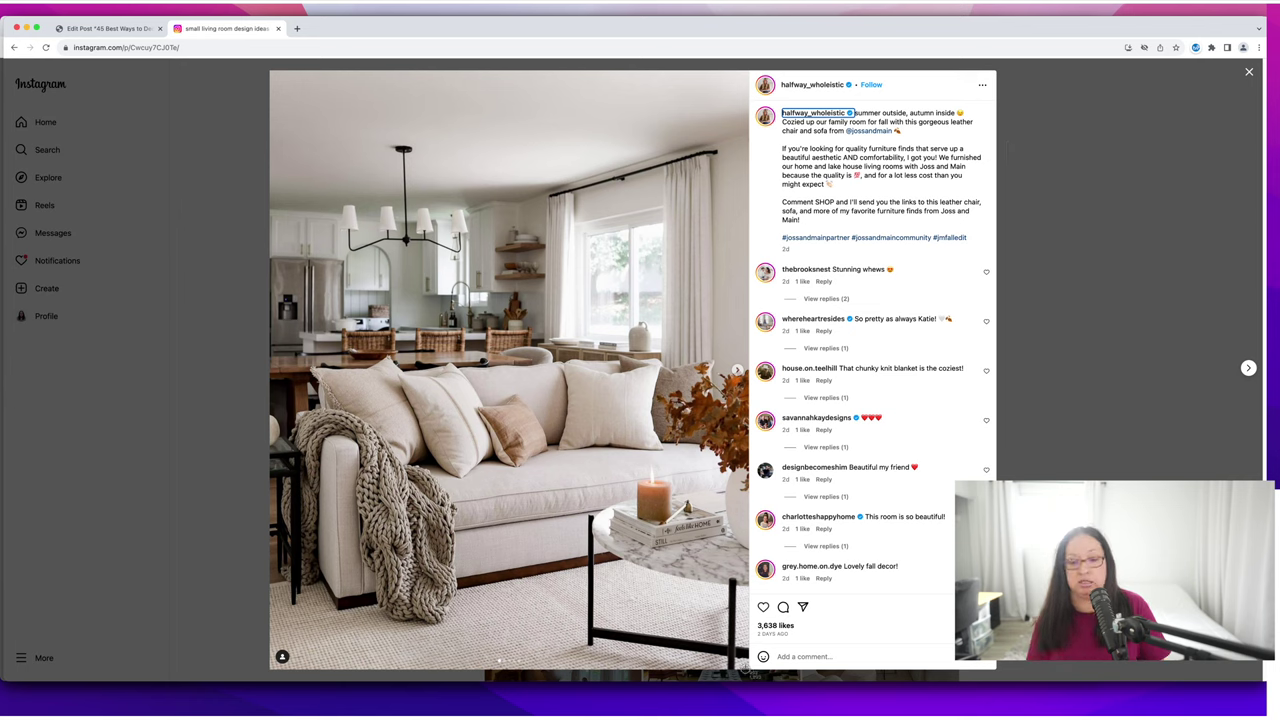
pyautogui.click(145, 48)
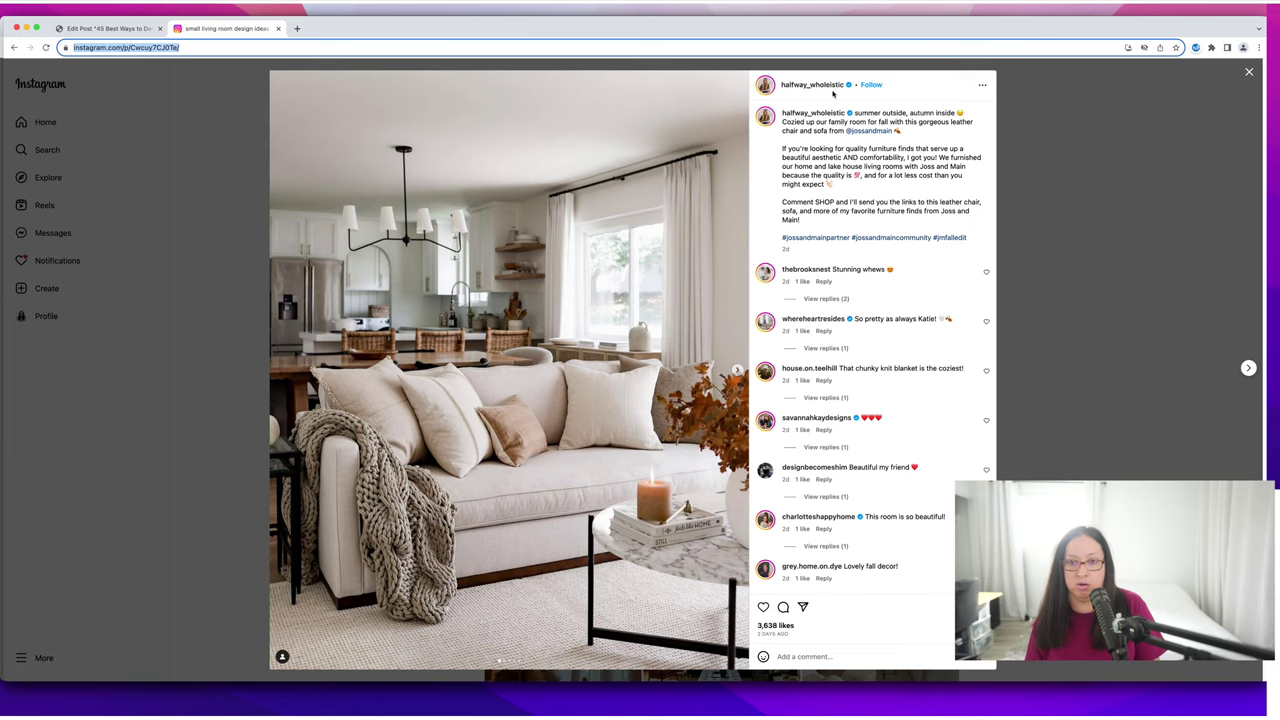
# Complete the credit line with 'Hallway_Wholeistic show' and paste the living-room screenshot below it.
pyautogui.click(105, 28)
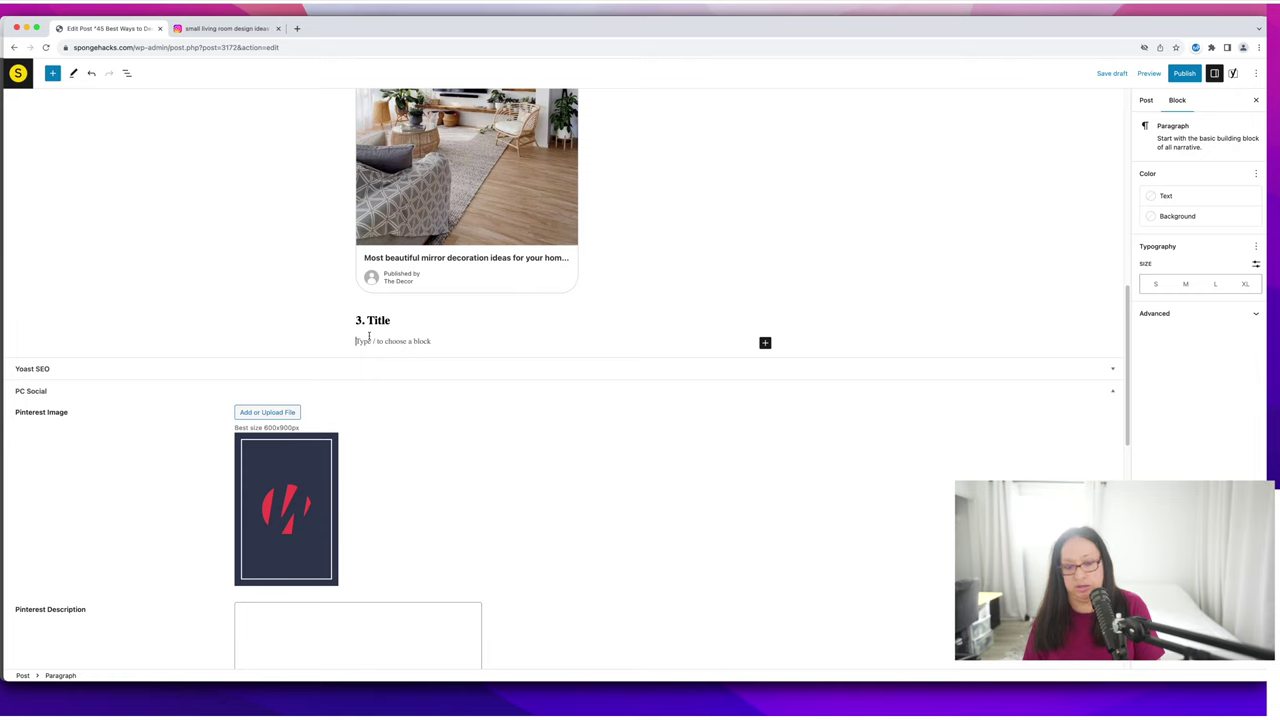
pyautogui.write('Hallway')
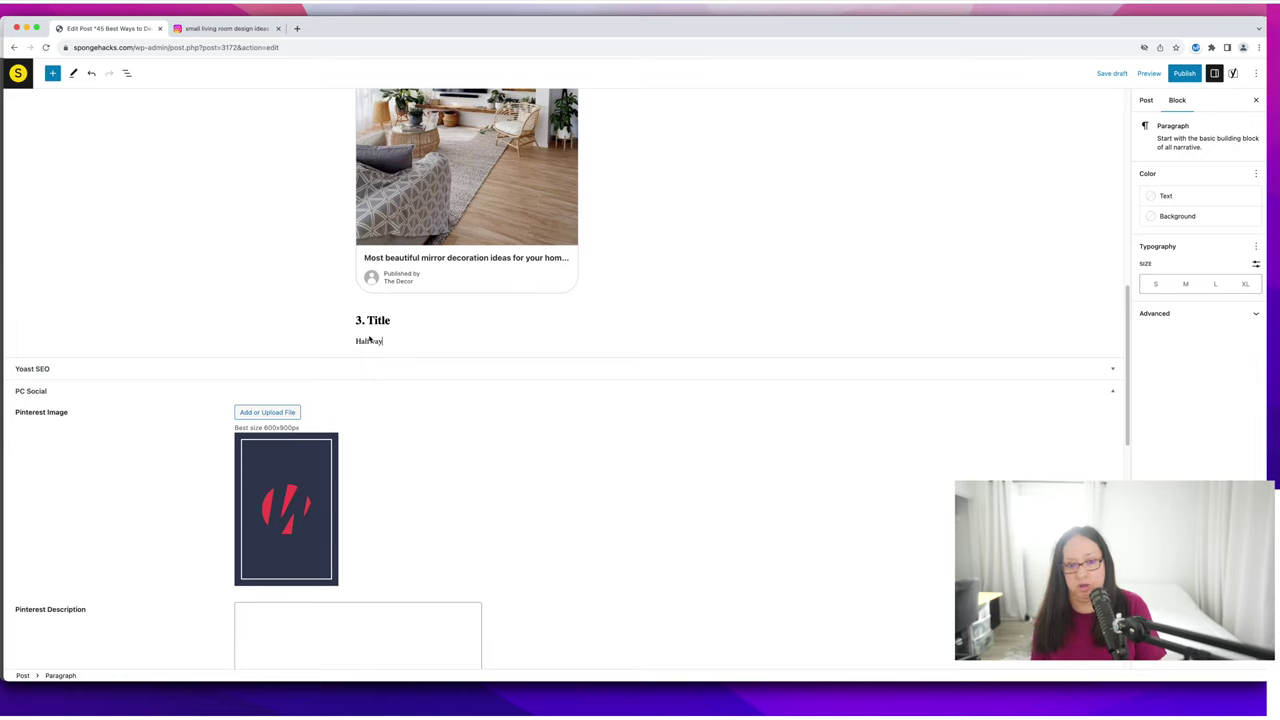
pyautogui.write('_Wholeistic')
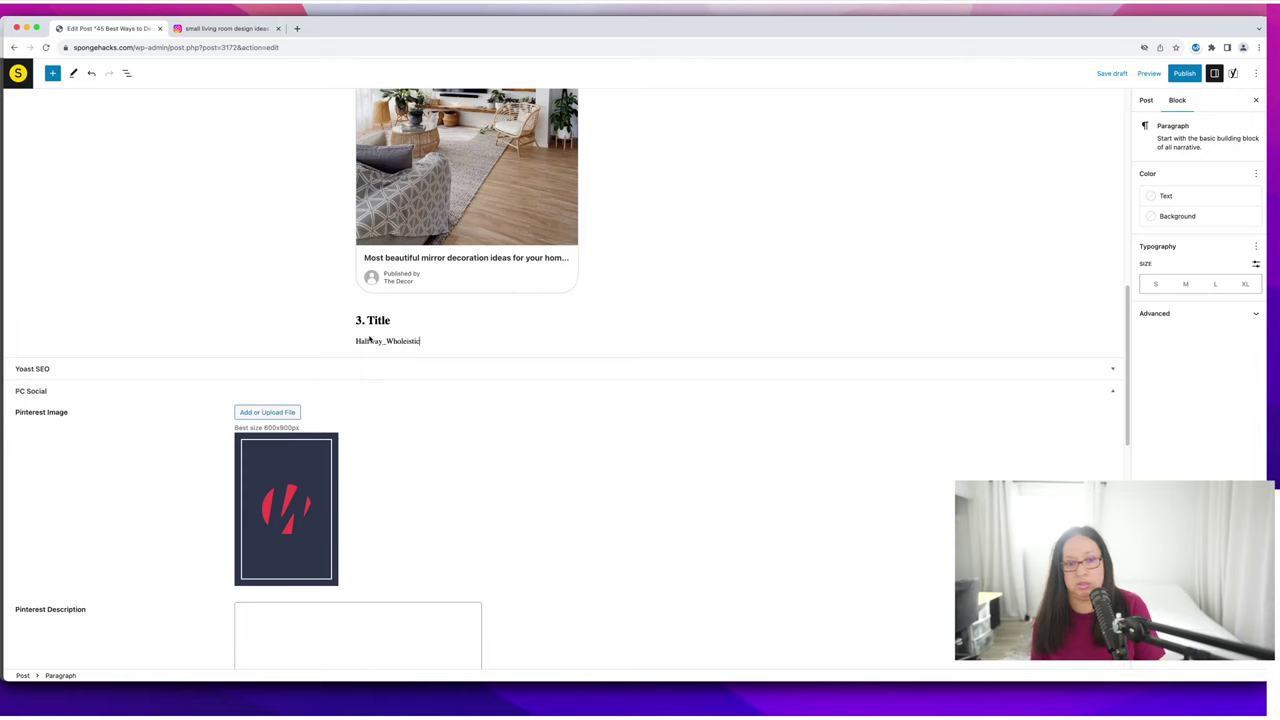
pyautogui.write(' shows that xxx')
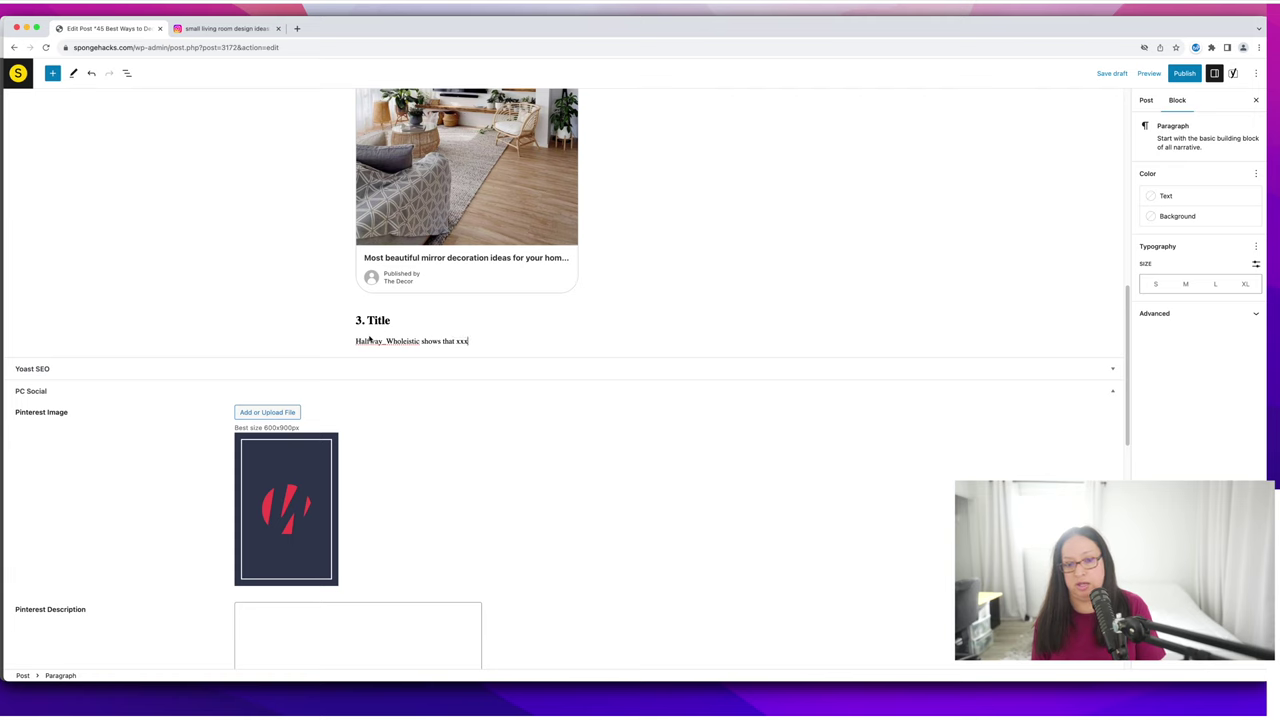
pyautogui.press('Return')
pyautogui.hotkey('ctrl', 'v')
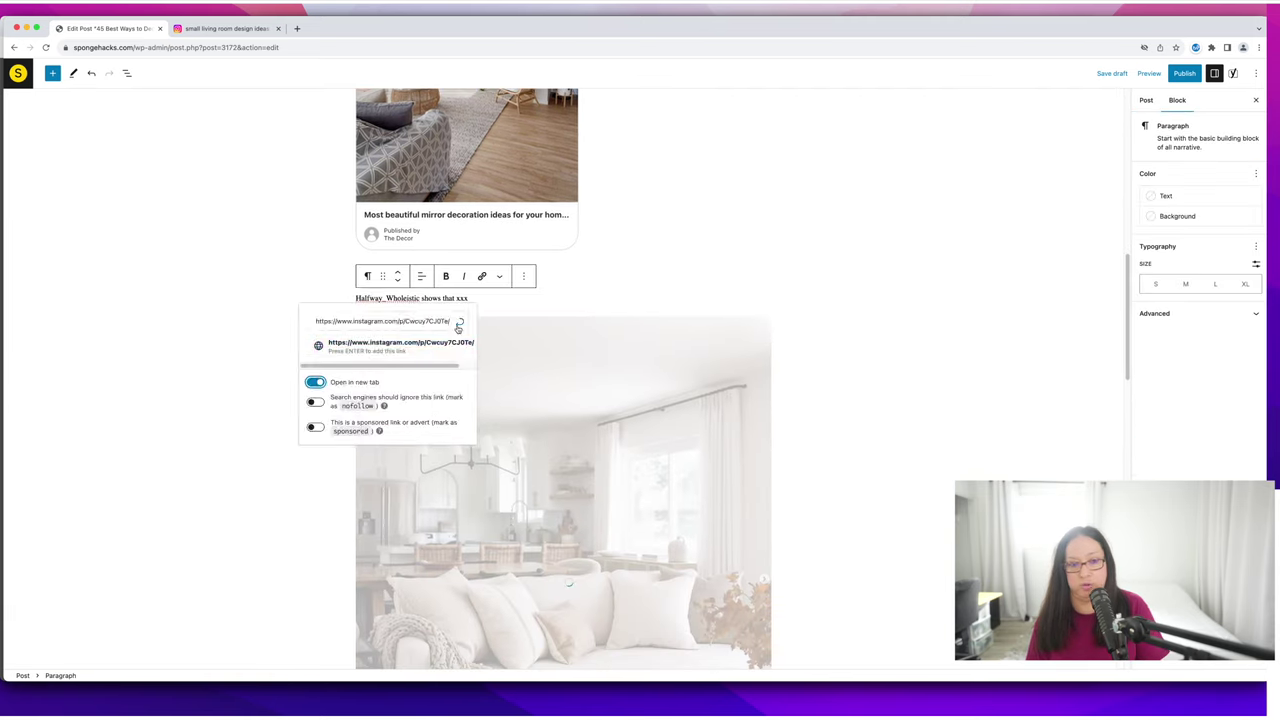
# Link the Instagram account name to its post, save the draft, and select the image block.
pyautogui.click(459, 322)
pyautogui.click(280, 340)
pyautogui.scroll(-3, 281, 340)
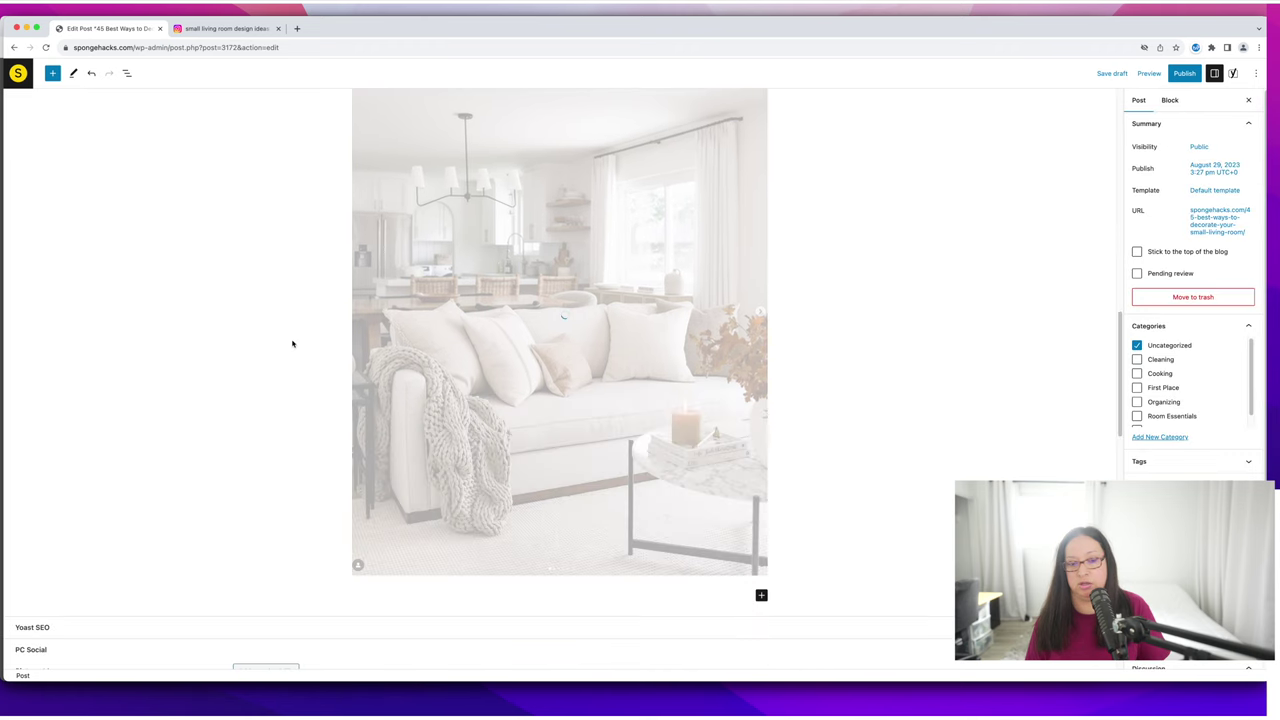
pyautogui.click(1110, 73)
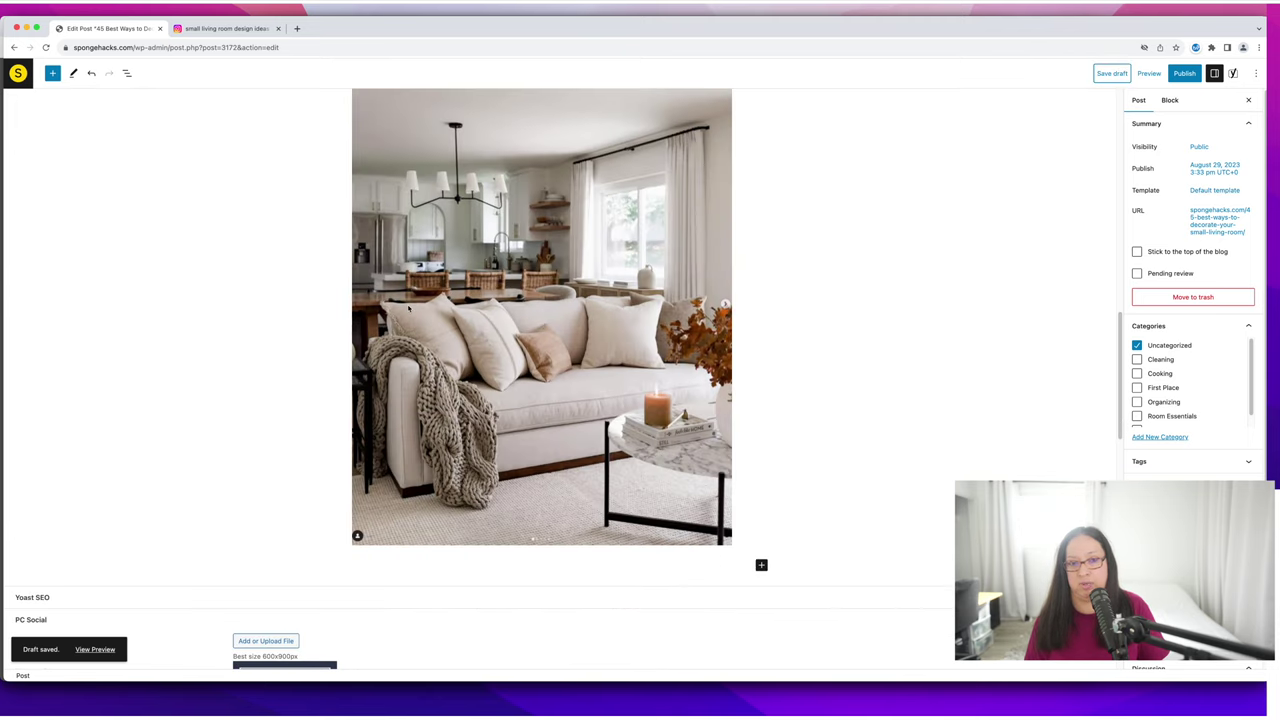
pyautogui.scroll(3, 408, 308)
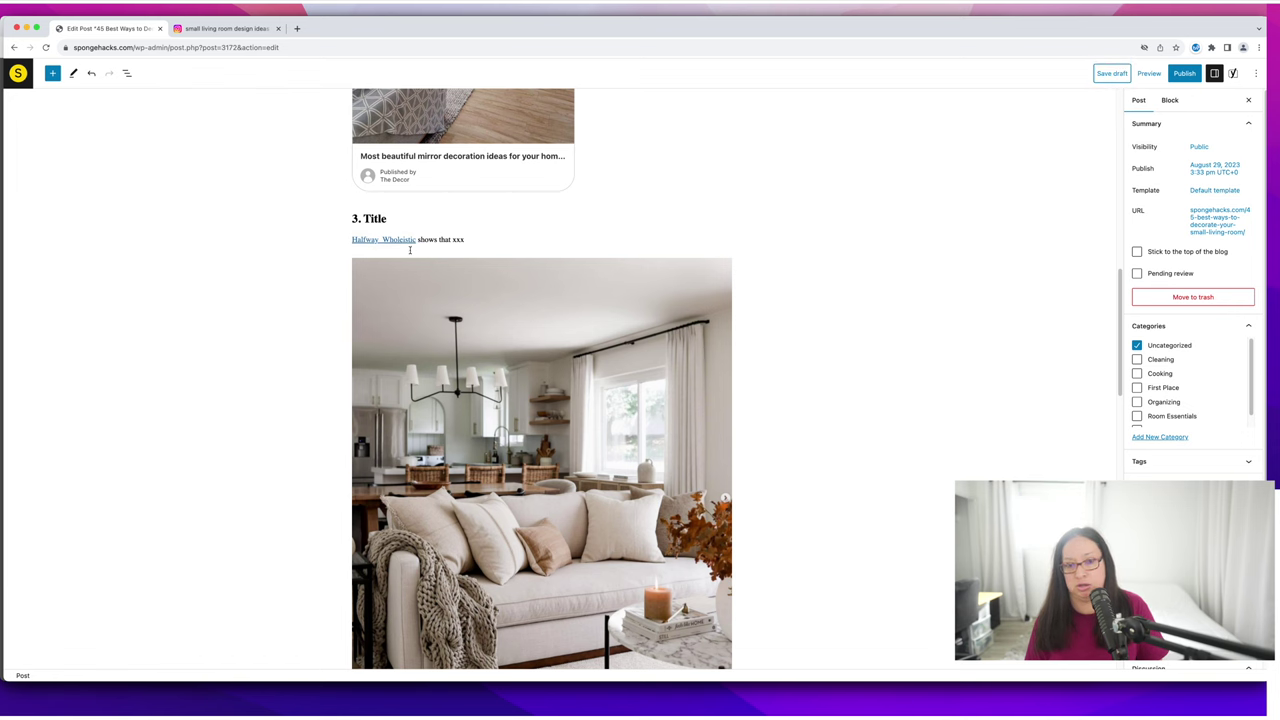
pyautogui.click(573, 410)
# Deselect the living-room image, scroll up to the post title, and save the draft with Ctrl+S.
pyautogui.scroll(-5, 573, 410)
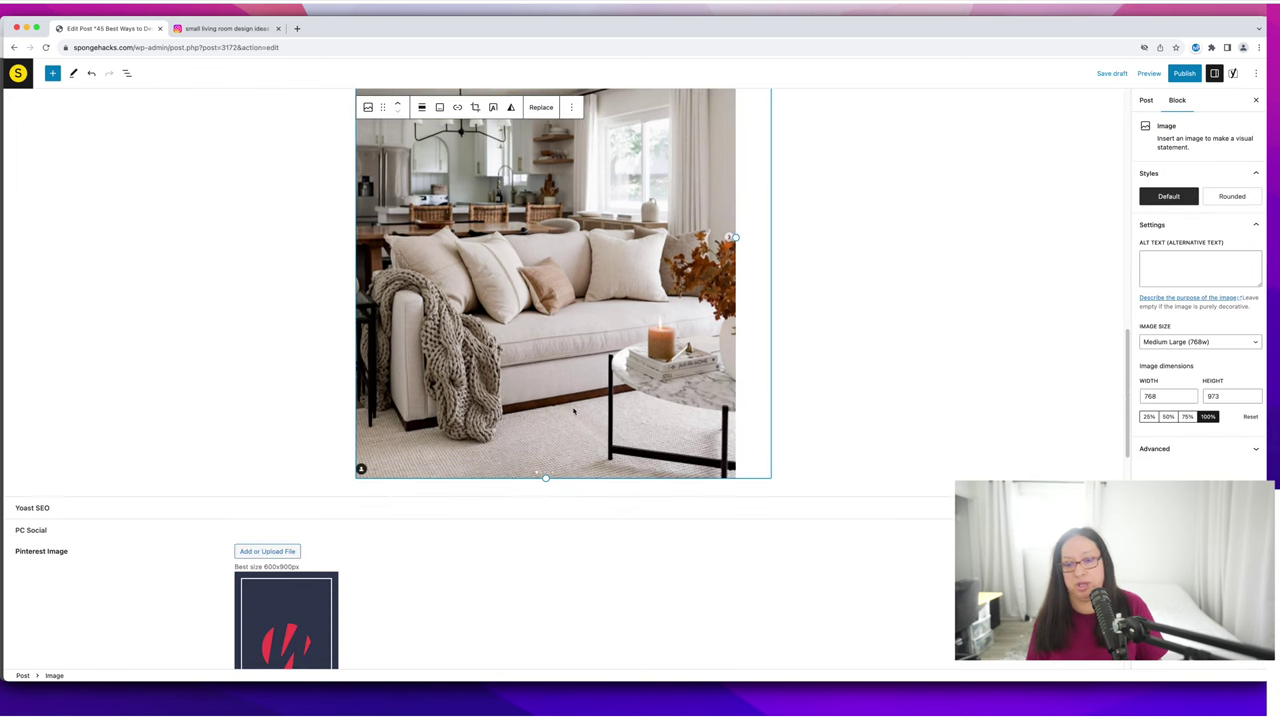
pyautogui.click(317, 371)
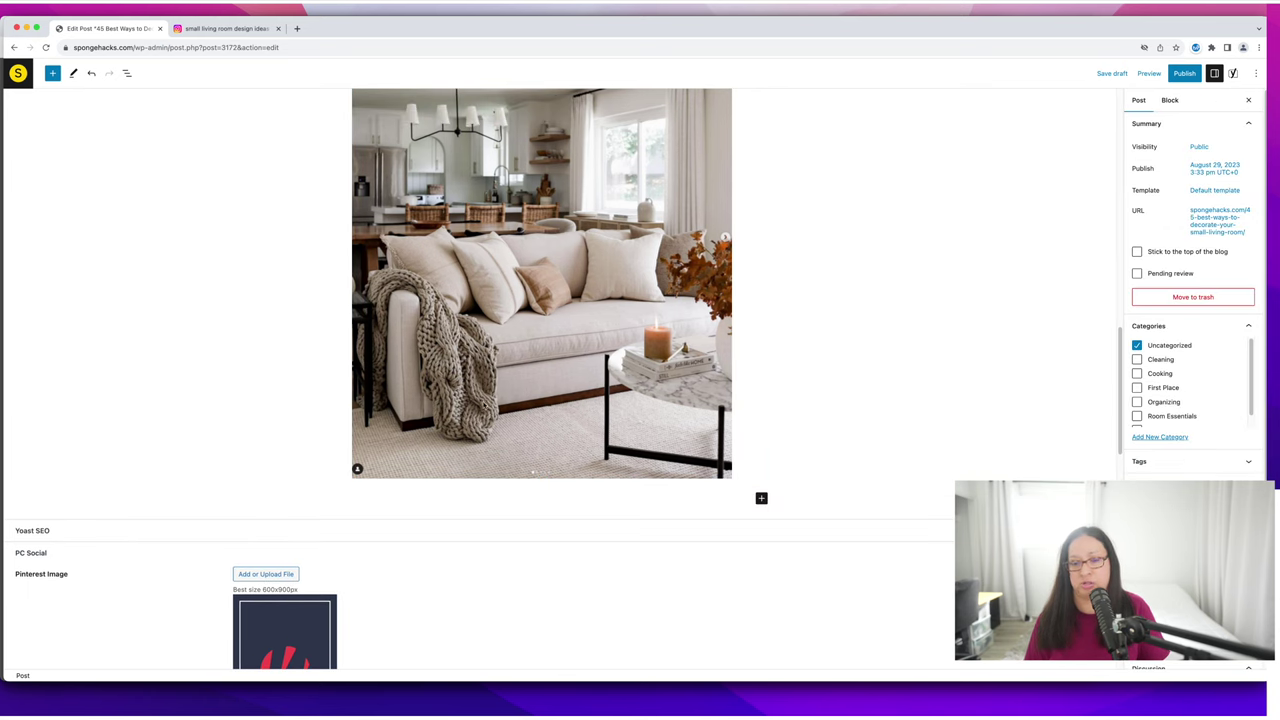
pyautogui.scroll(3, 490, 392)
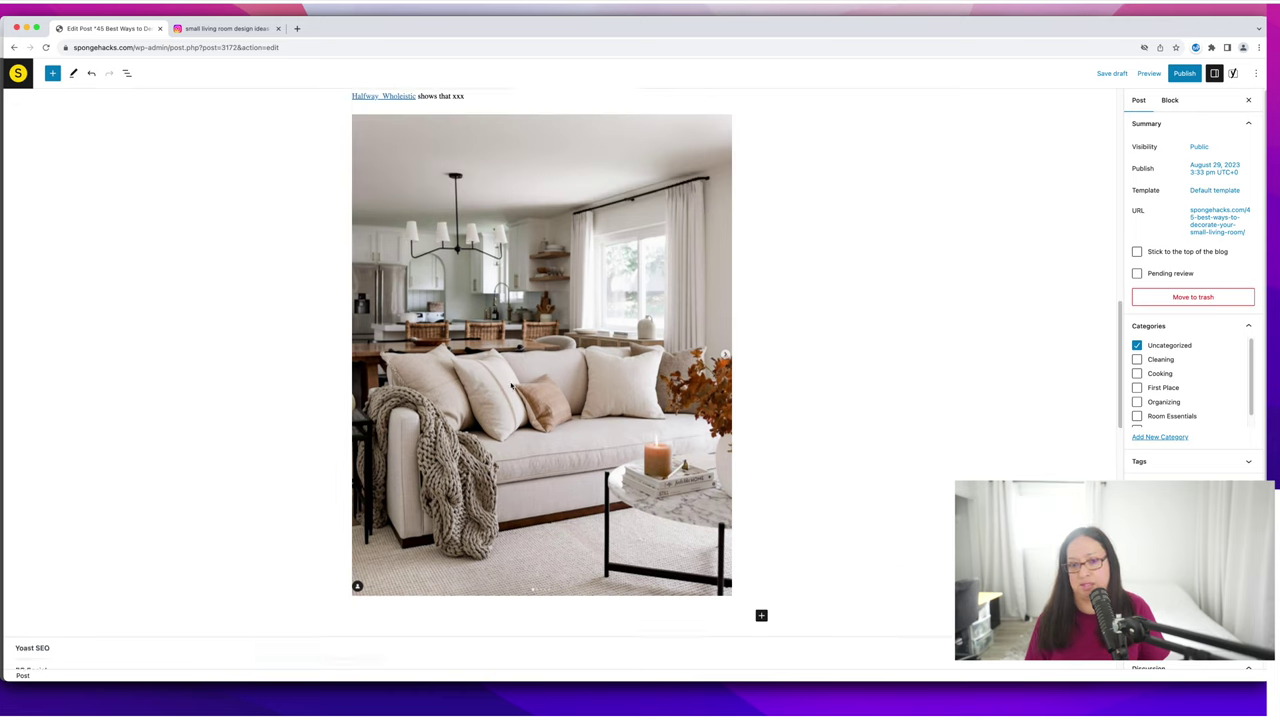
pyautogui.scroll(8, 511, 385)
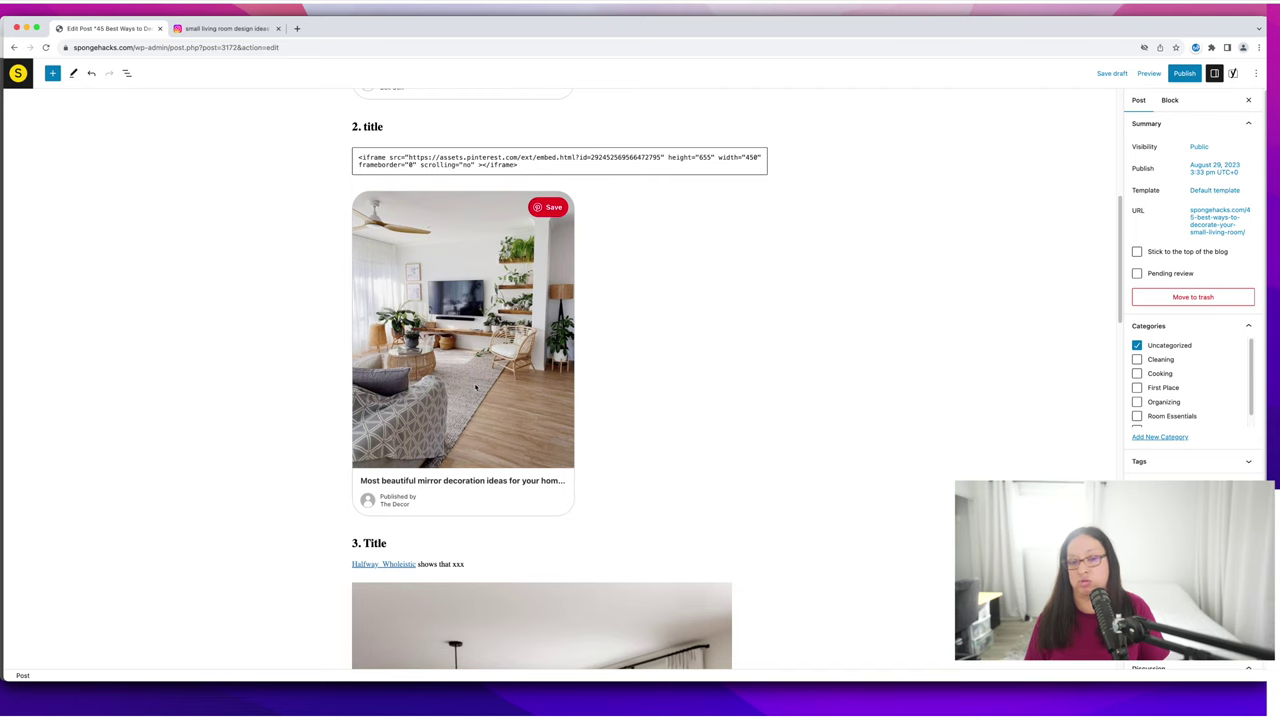
pyautogui.scroll(4, 490, 399)
pyautogui.scroll(6, 490, 399)
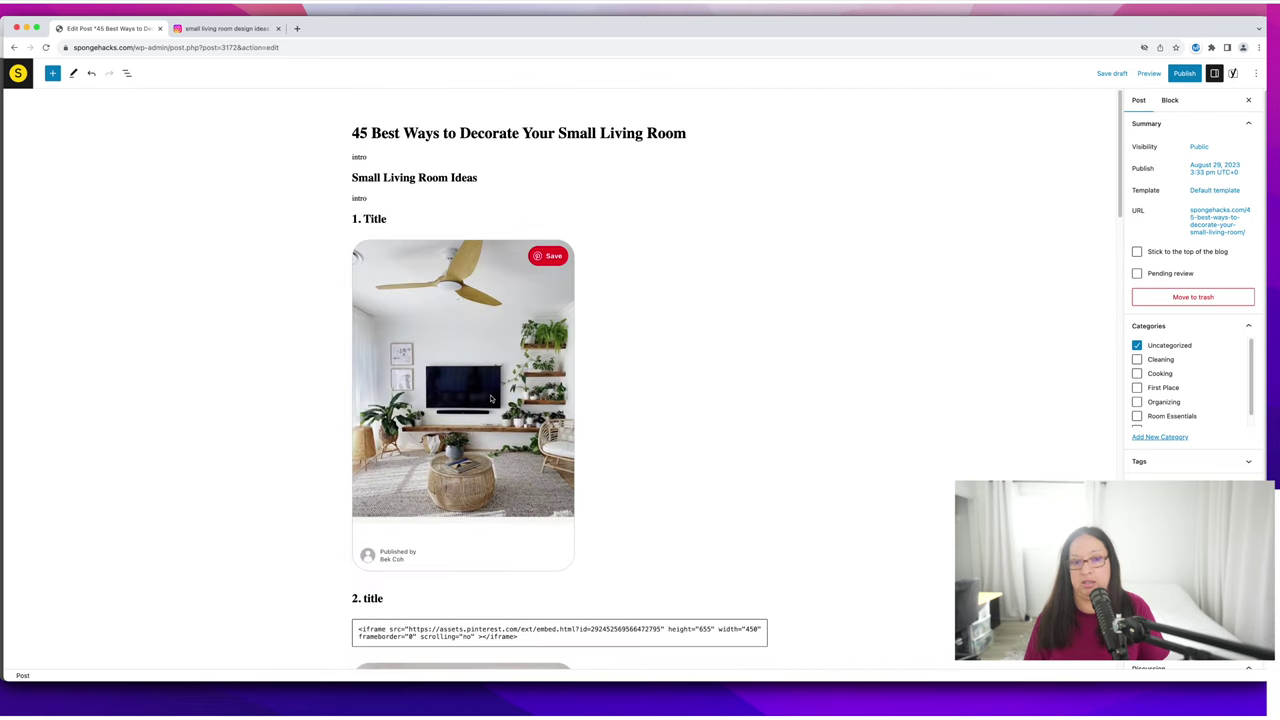
pyautogui.hotkey('ctrl', 's')
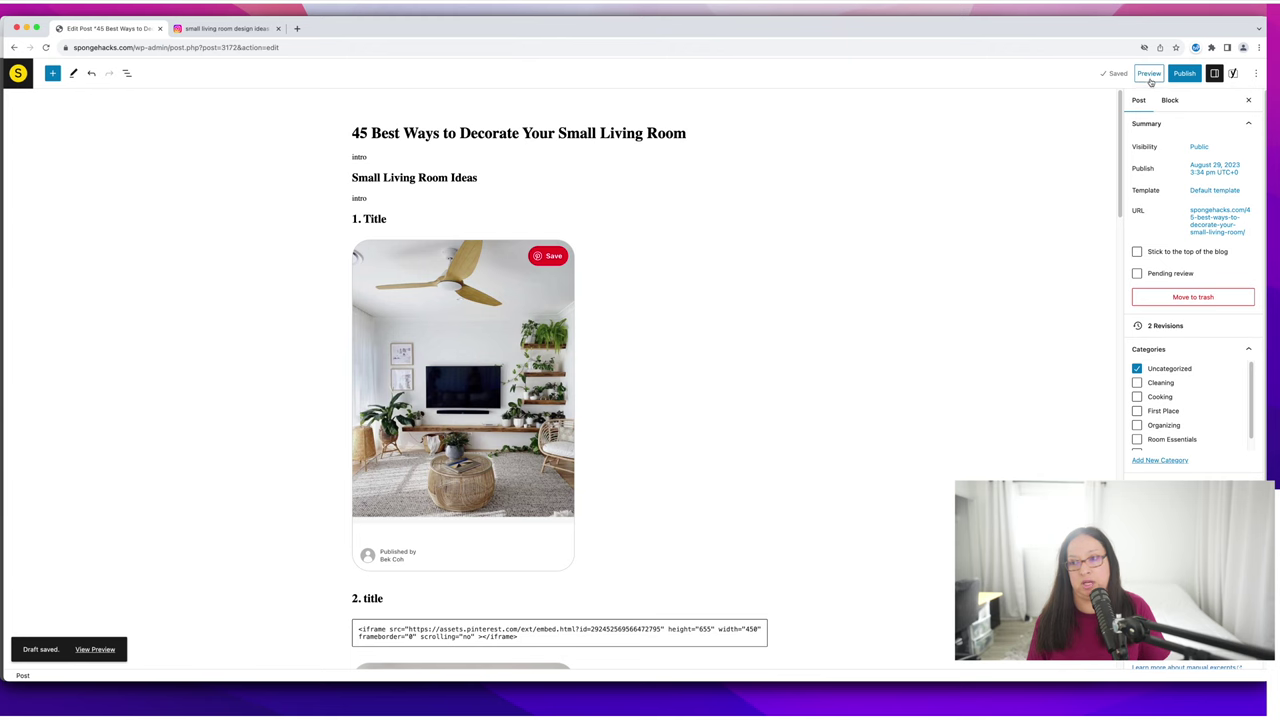
# Preview the draft in a new tab and scroll to the two pin cards under '2 title'.
pyautogui.click(1149, 75)
pyautogui.click(1080, 163)
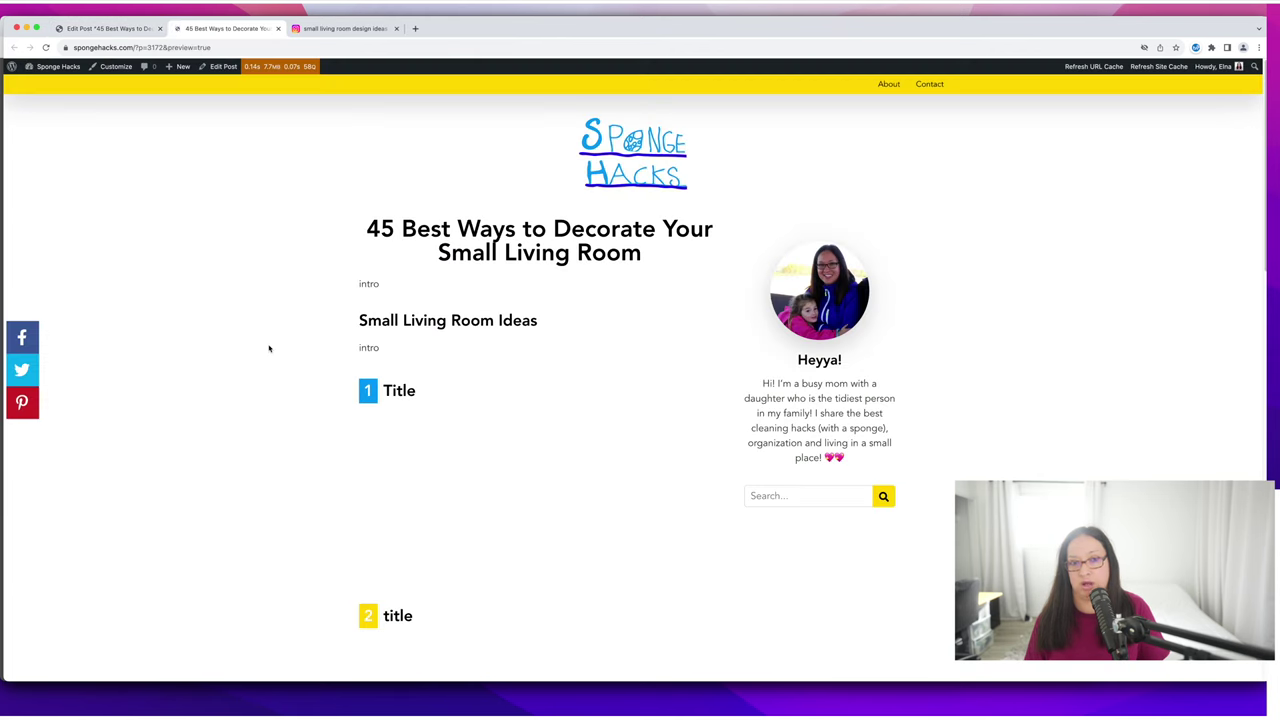
pyautogui.scroll(-7, 269, 348)
pyautogui.scroll(-1, 269, 348)
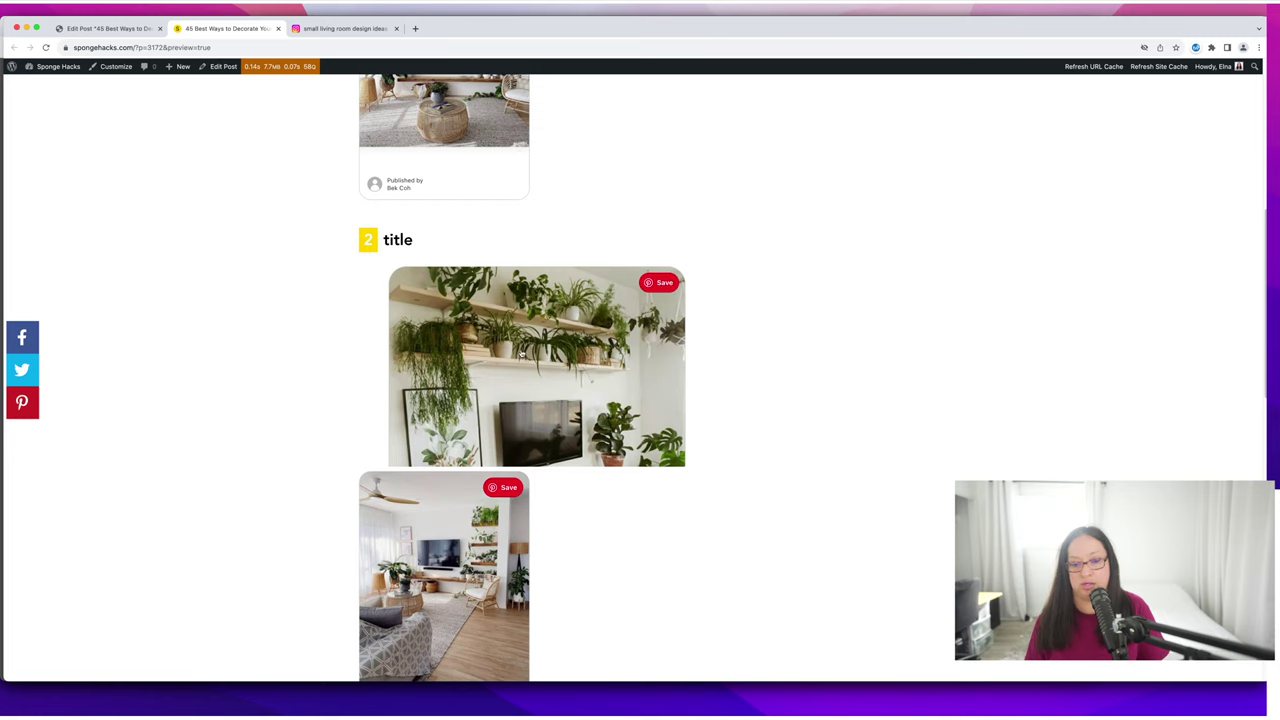
pyautogui.scroll(-3, 489, 357)
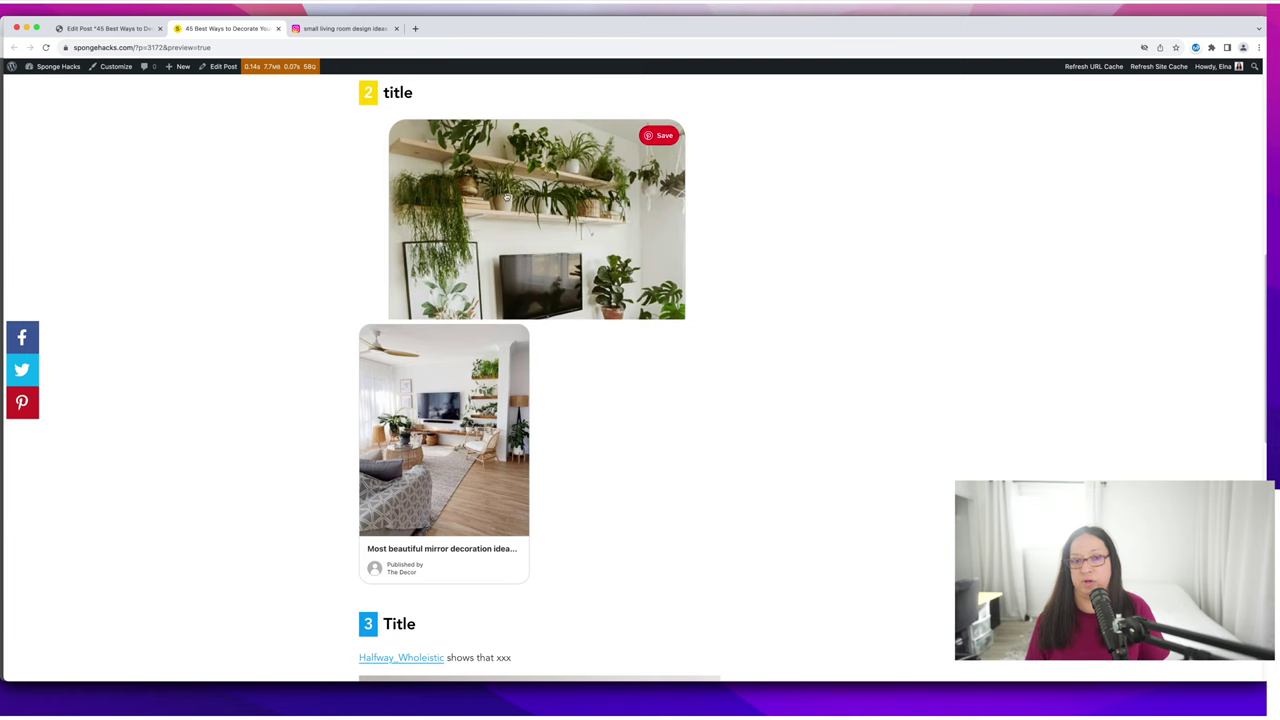
pyautogui.scroll(3, 585, 192)
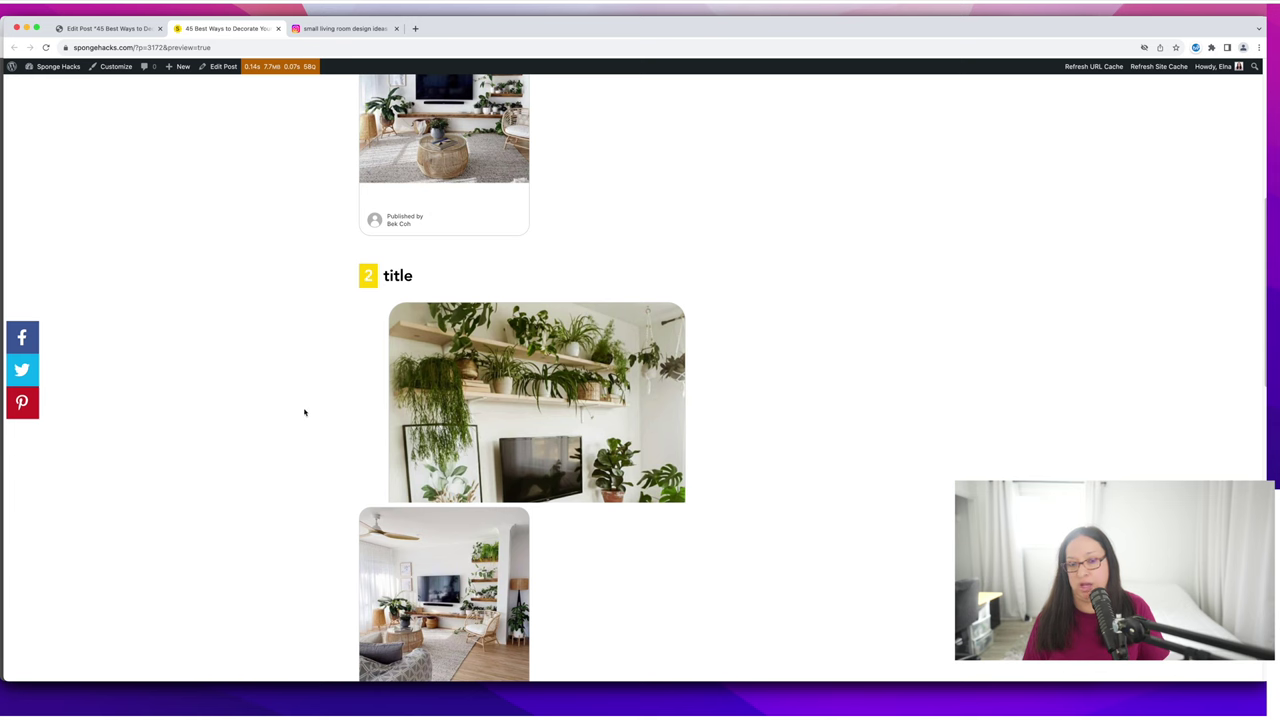
# In the editor, add 'Here are some low light indoor plants.' under section 2's pin.
pyautogui.click(121, 29)
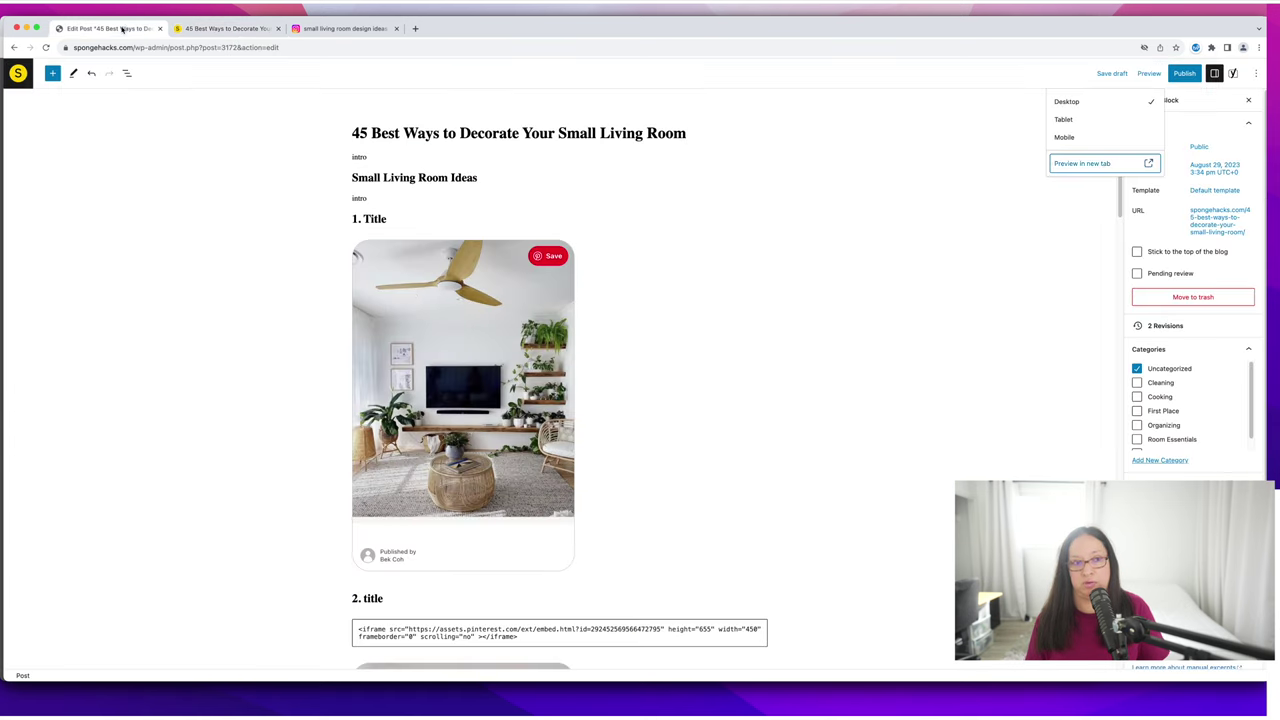
pyautogui.scroll(-5, 430, 271)
pyautogui.write('e')
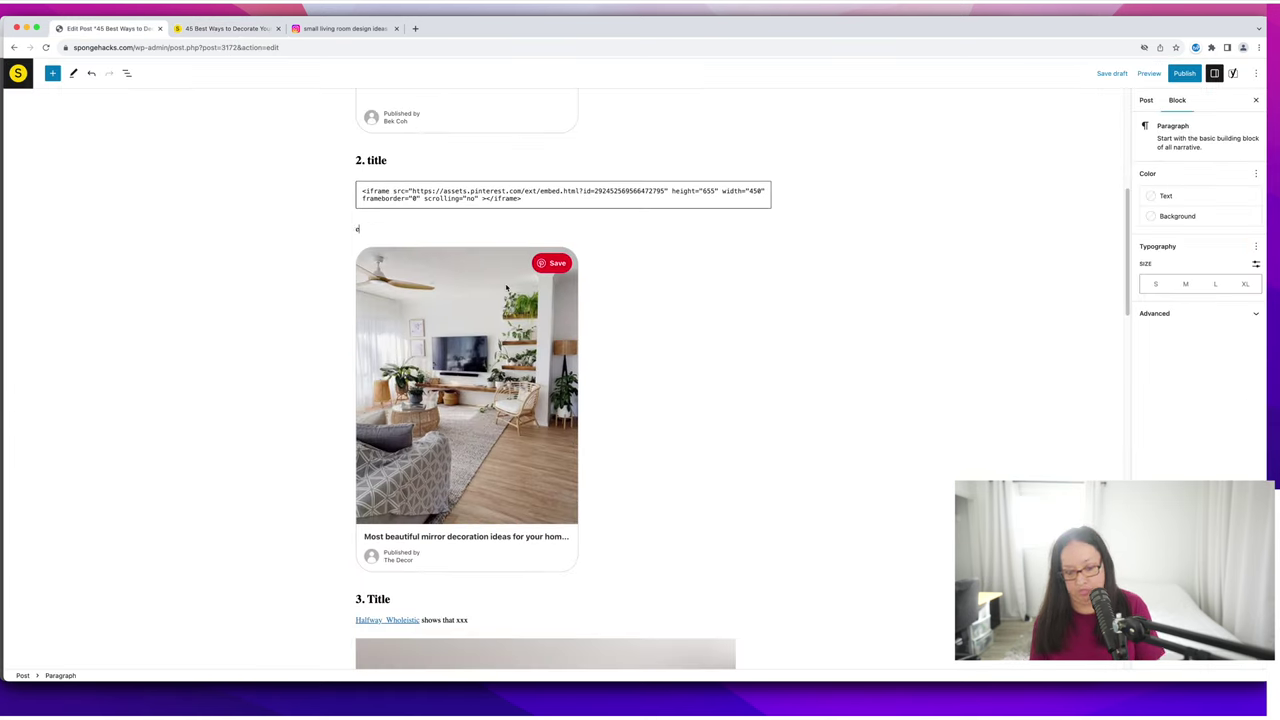
pyautogui.write('re are some low light indoor plants.')
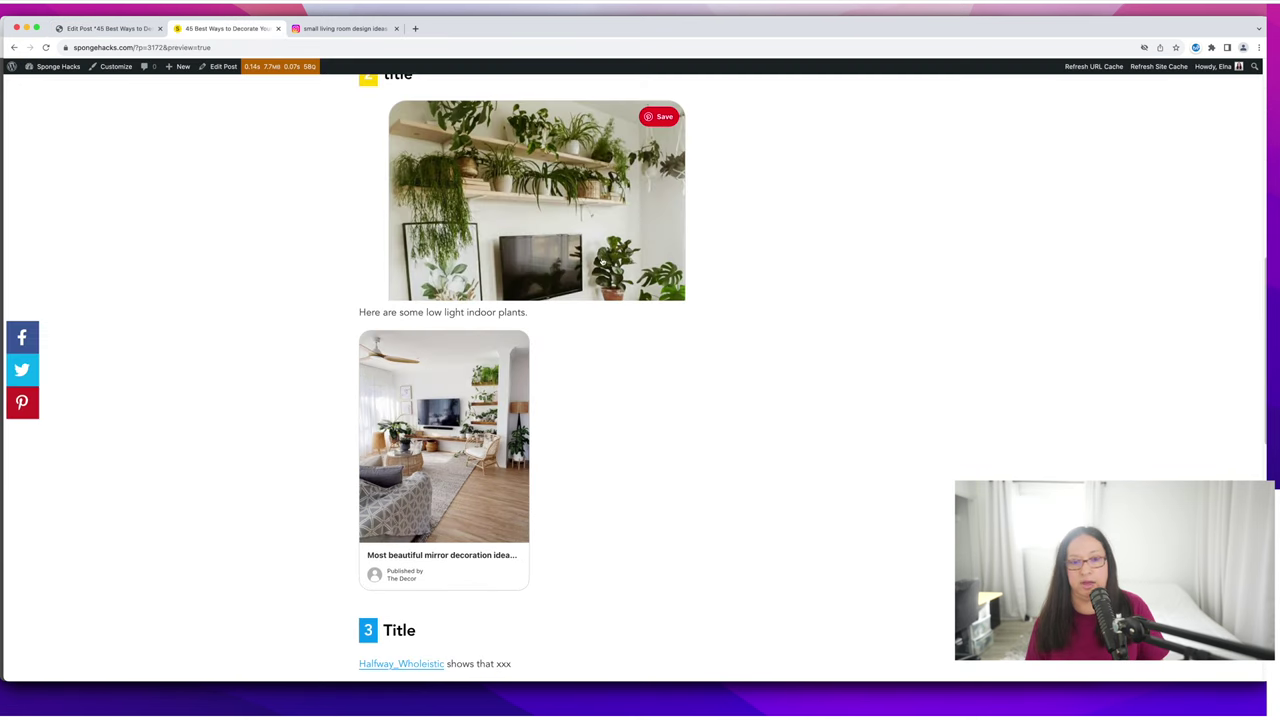
# Scroll the preview to confirm the new line sits between the pins, then go to the homepage.
pyautogui.scroll(2, 391, 295)
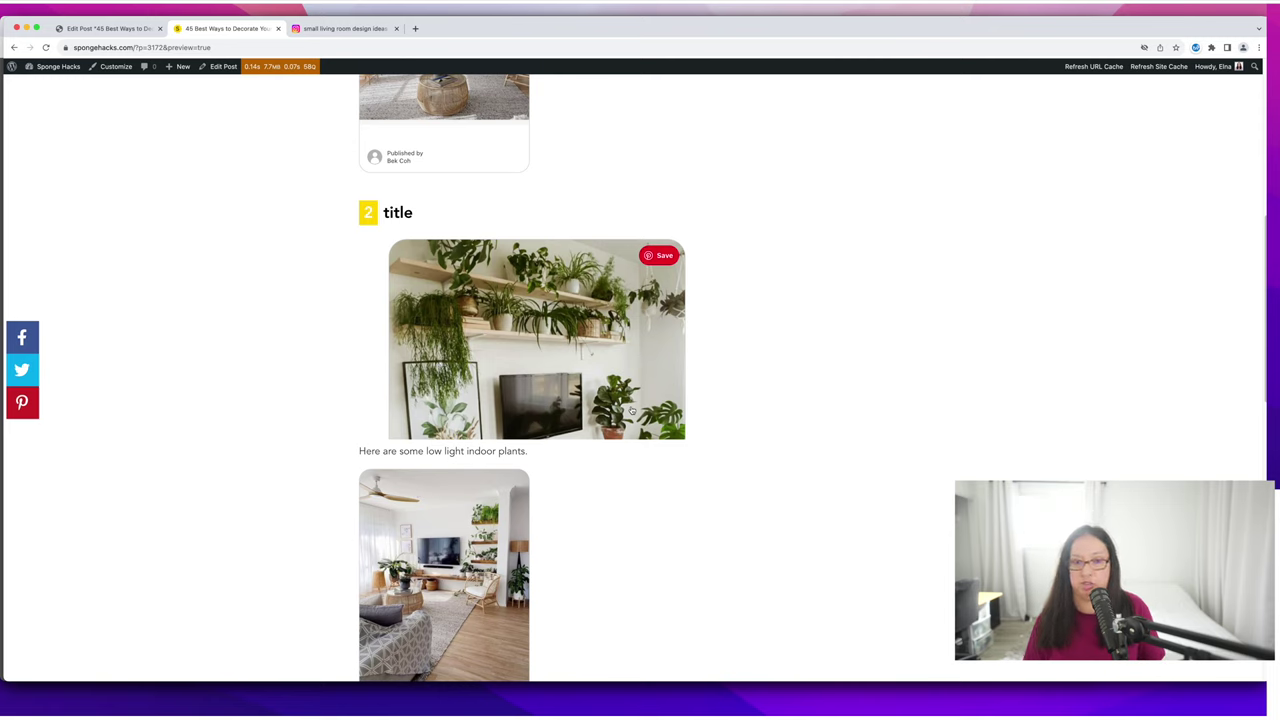
pyautogui.scroll(-3, 440, 405)
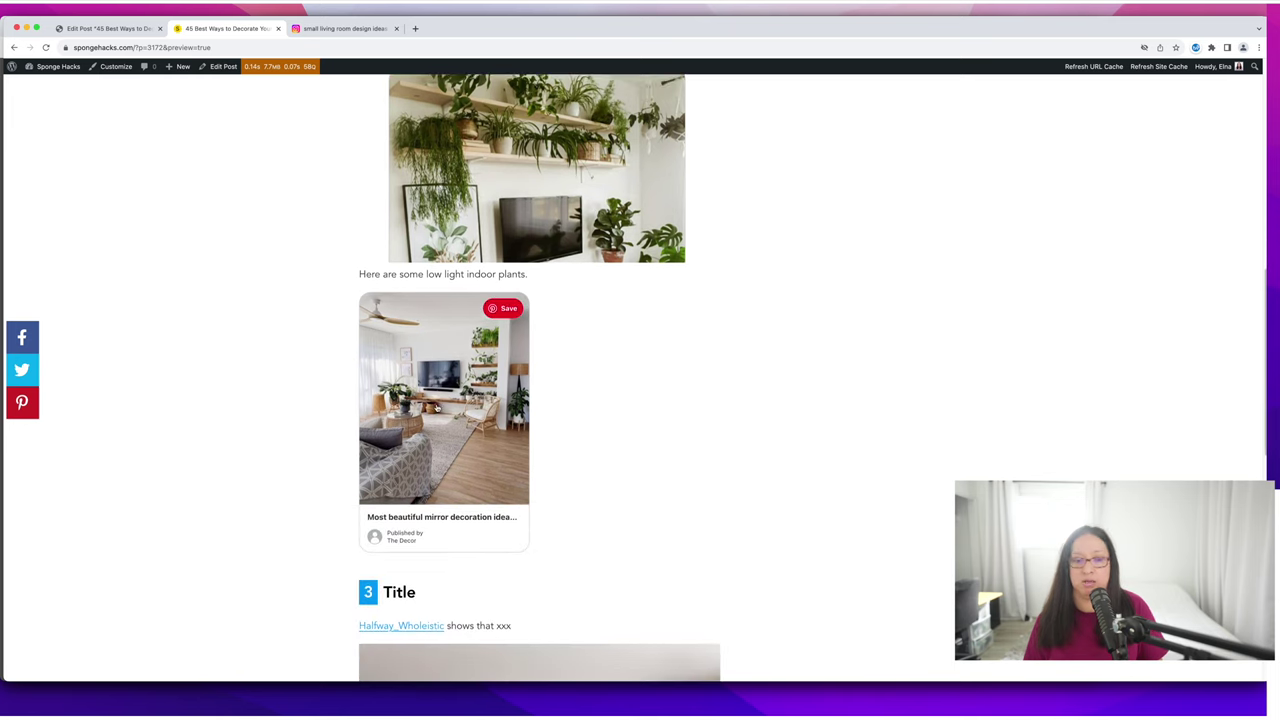
pyautogui.scroll(10, 436, 407)
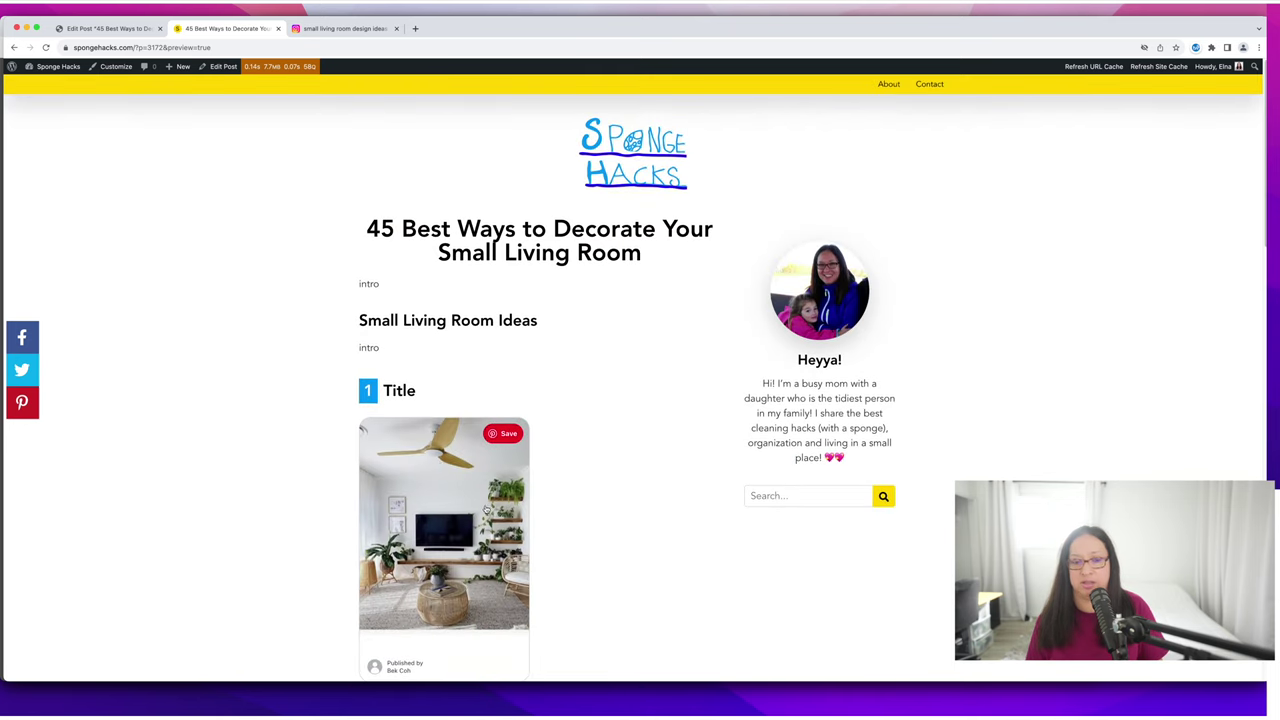
pyautogui.click(615, 150)
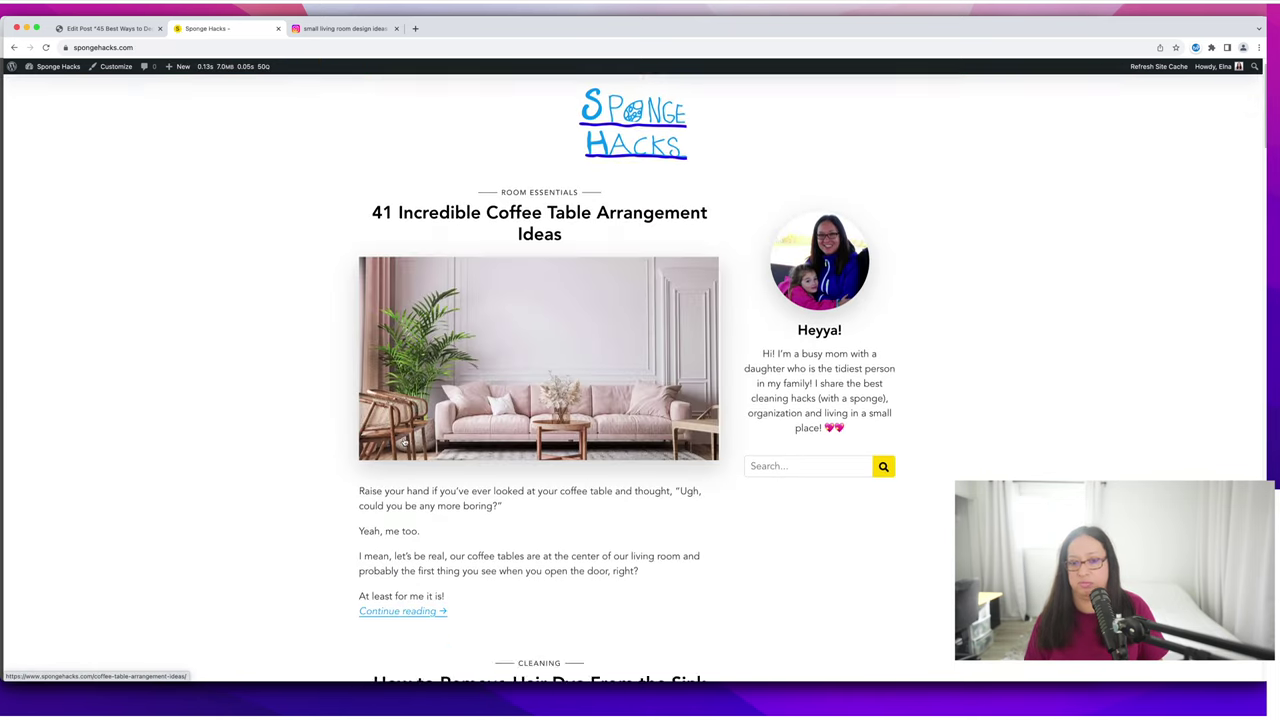
# Open '21 Clever Small Laundry Closet Ideas' from the homepage and scroll through its numbered pin sections.
pyautogui.scroll(-8, 404, 443)
pyautogui.click(403, 443)
pyautogui.scroll(-7, 372, 405)
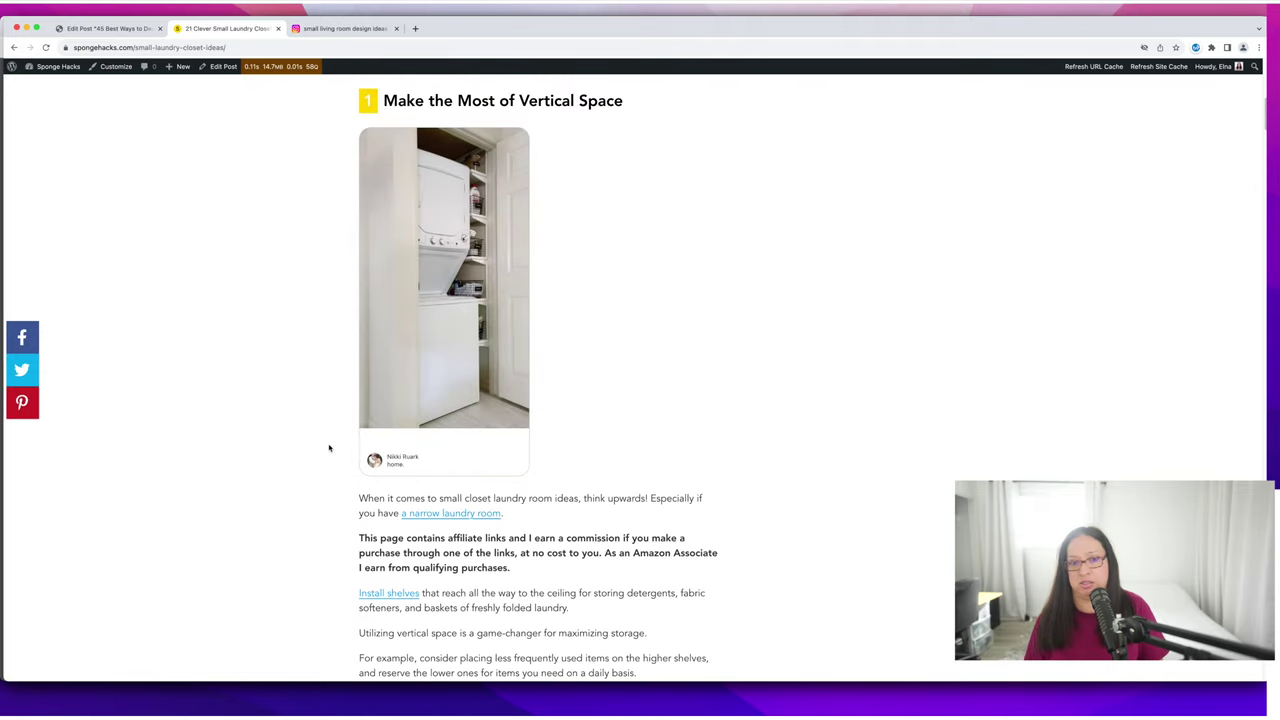
pyautogui.scroll(-4, 297, 451)
pyautogui.scroll(3, 296, 453)
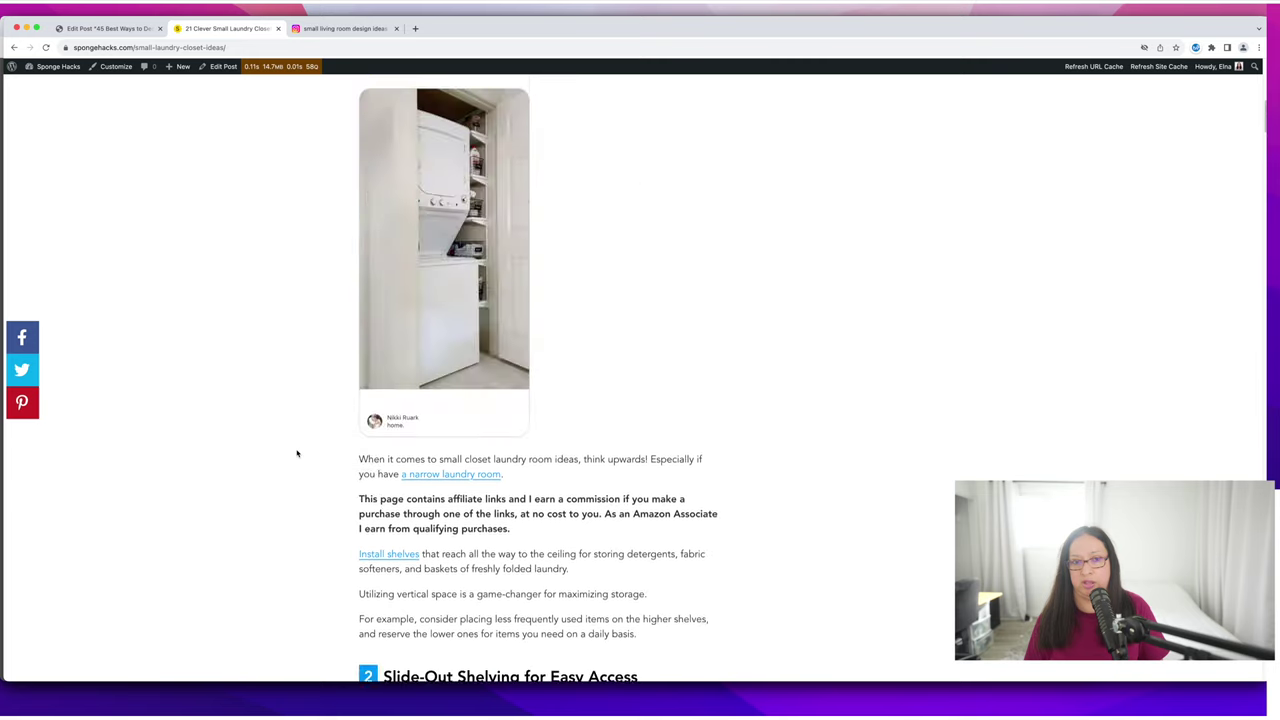
pyautogui.scroll(3, 297, 451)
pyautogui.moveTo(427, 323)
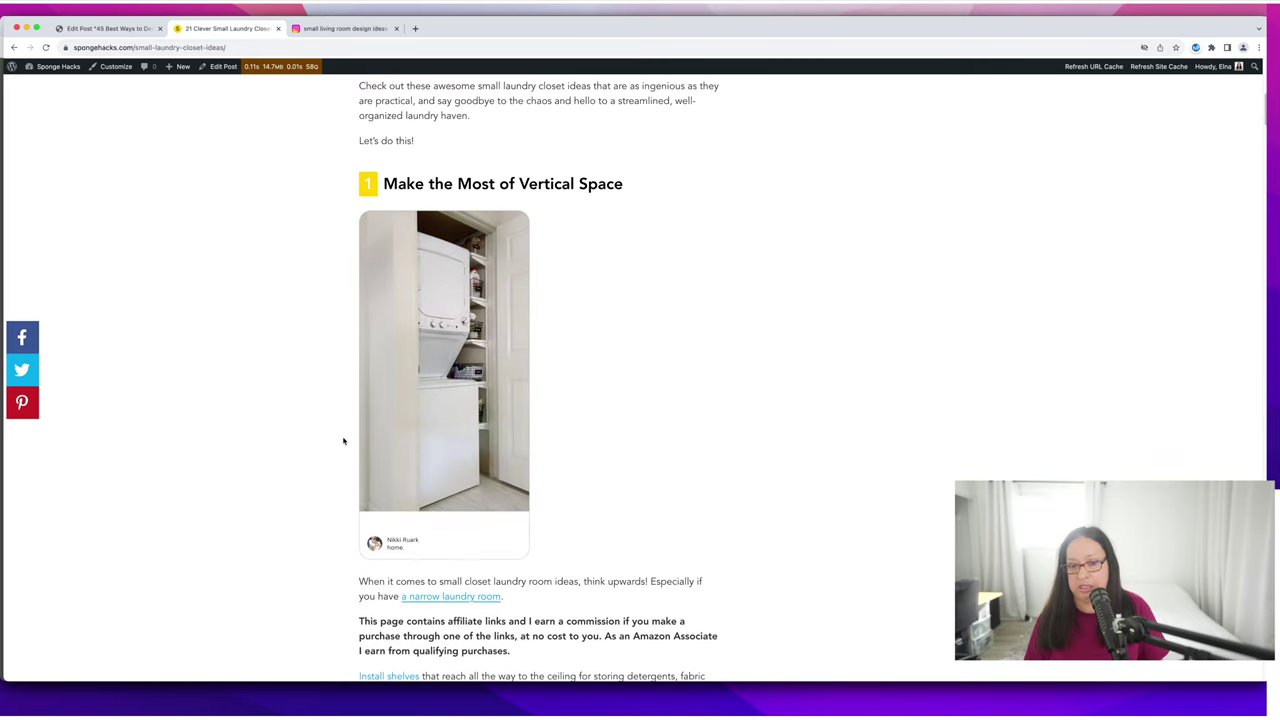
pyautogui.scroll(-4, 343, 441)
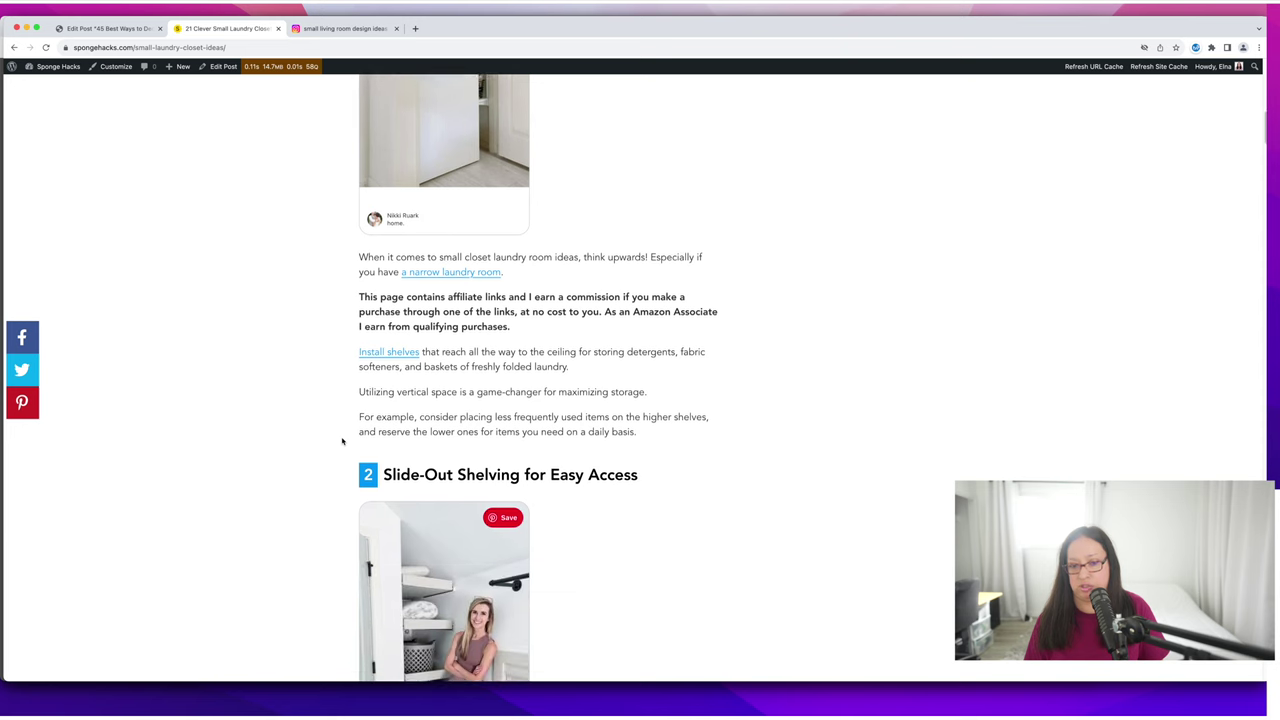
pyautogui.scroll(-14, 342, 441)
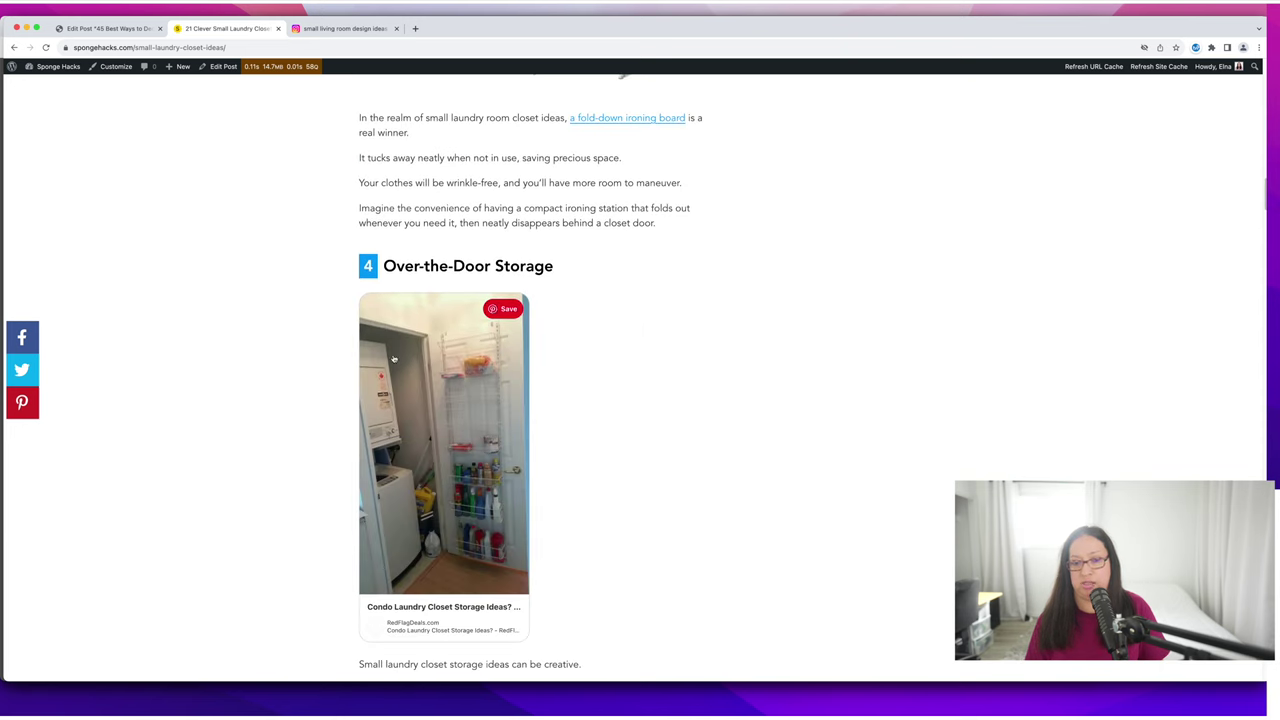
pyautogui.scroll(-2, 243, 434)
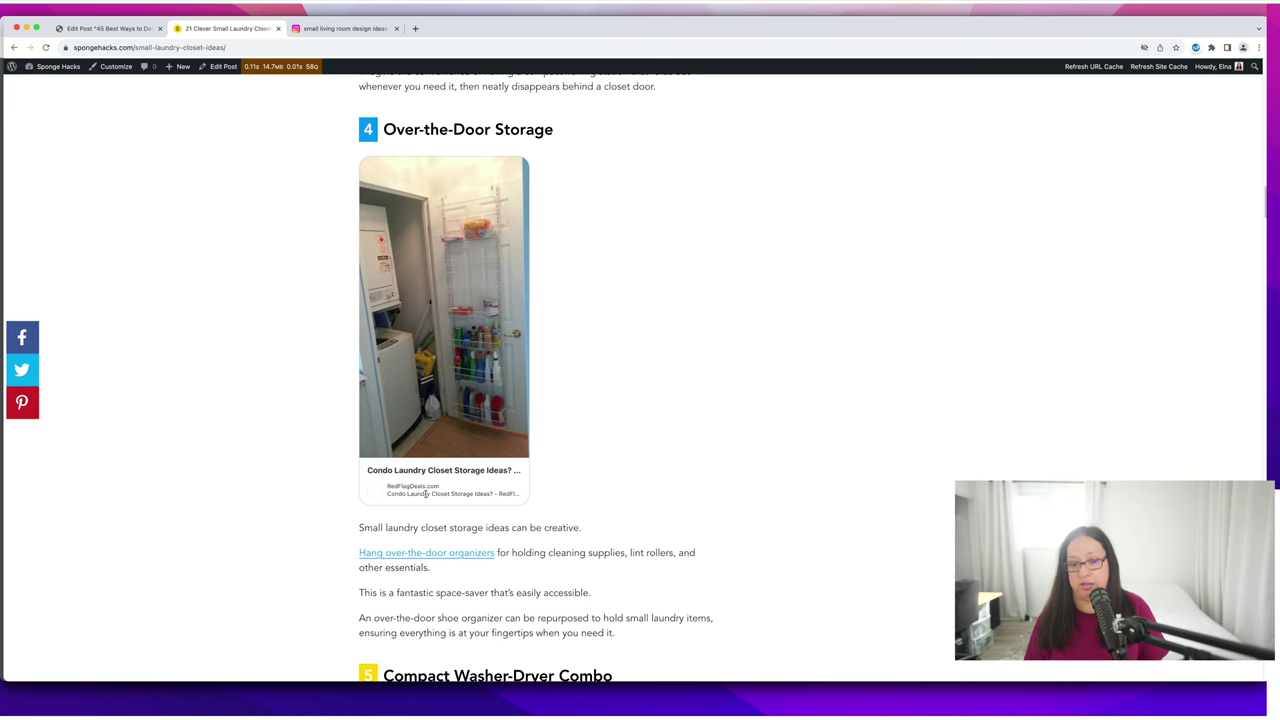
pyautogui.scroll(-10, 229, 468)
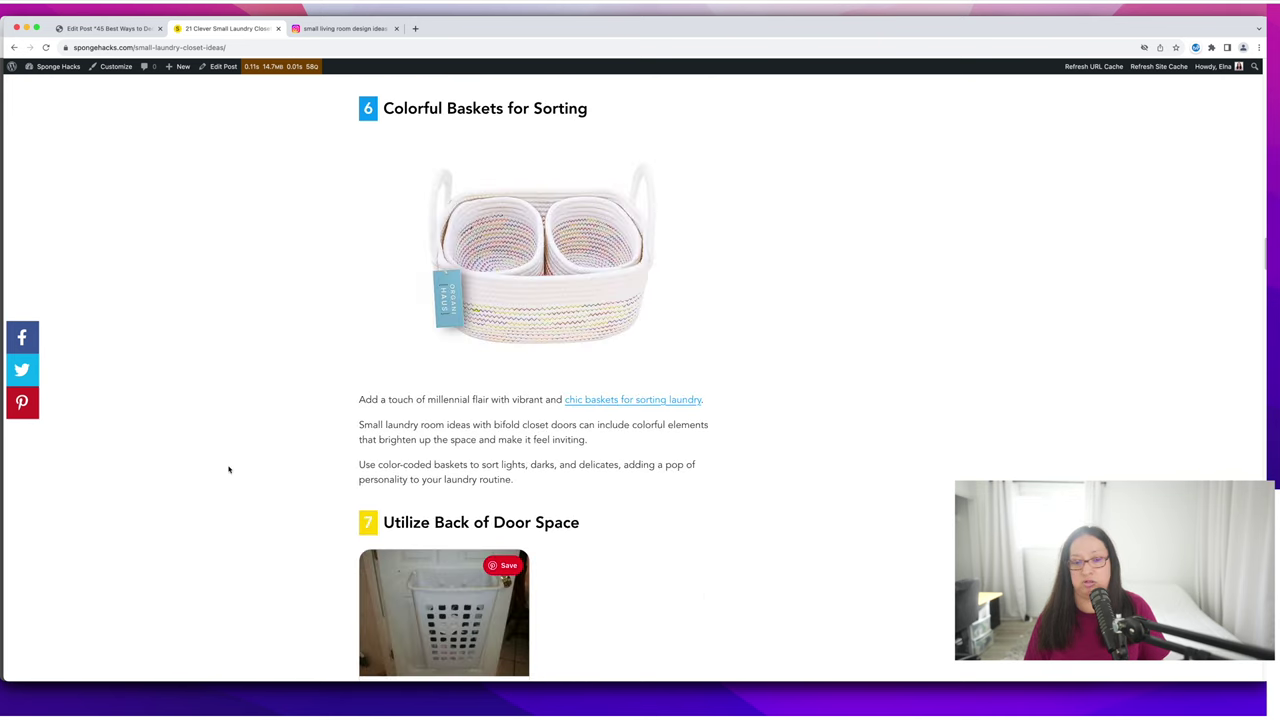